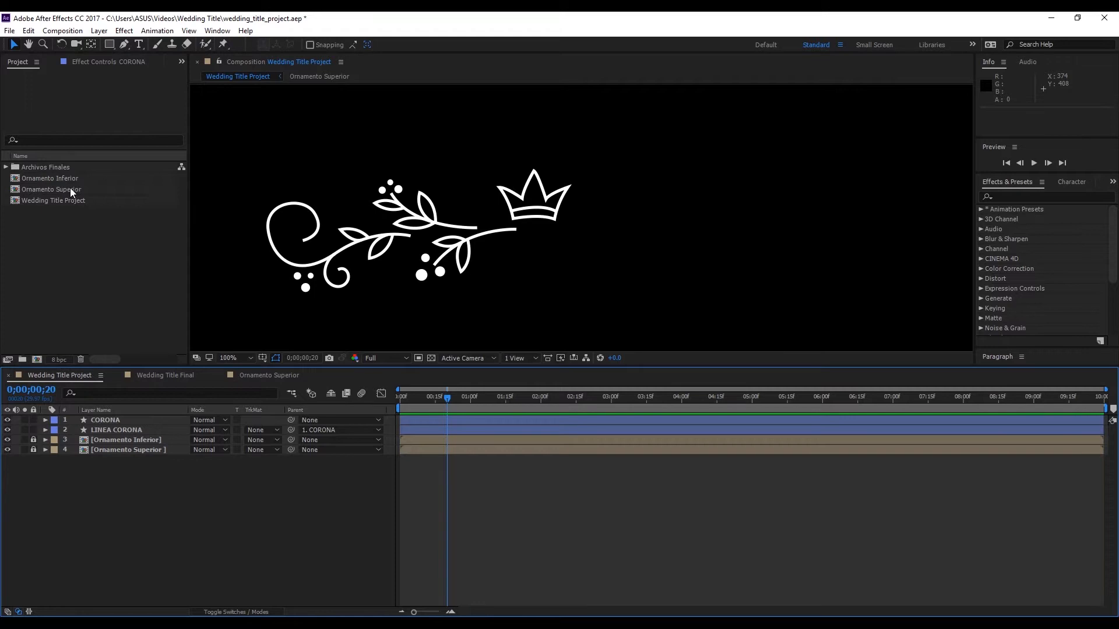
Rename the upper ornament composition in the project as "Ornamento Superior Project".
left_click(73, 187)
key("Return")
key("End")
type("Project")
key("Return")
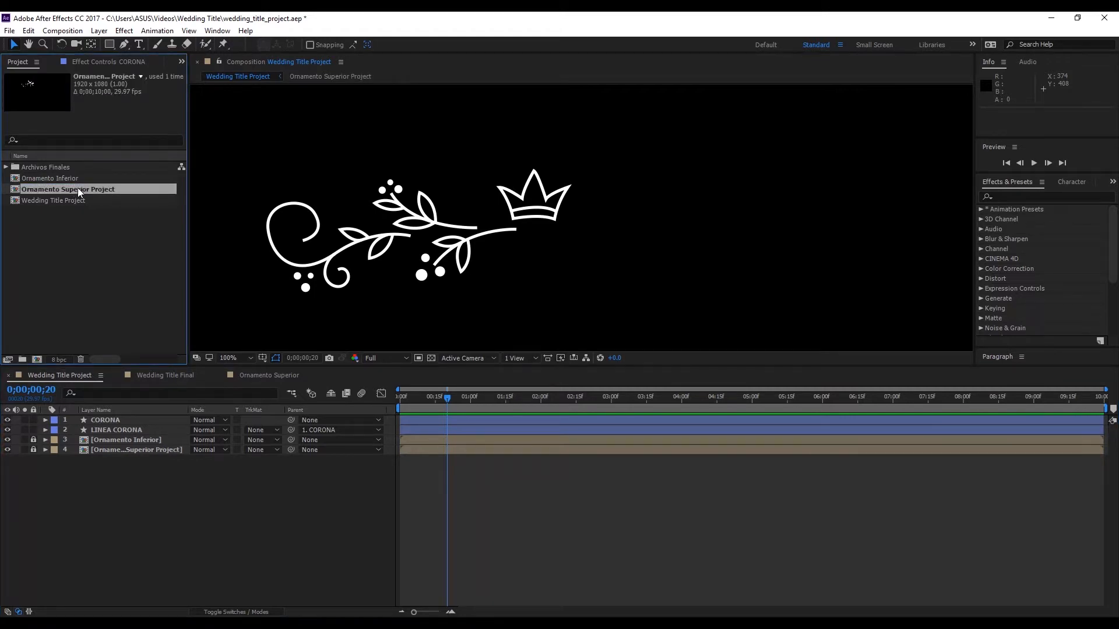
Rename the lower ornament composition in the project as "Ornamento Inferior Project".
left_click(82, 183)
key("Return")
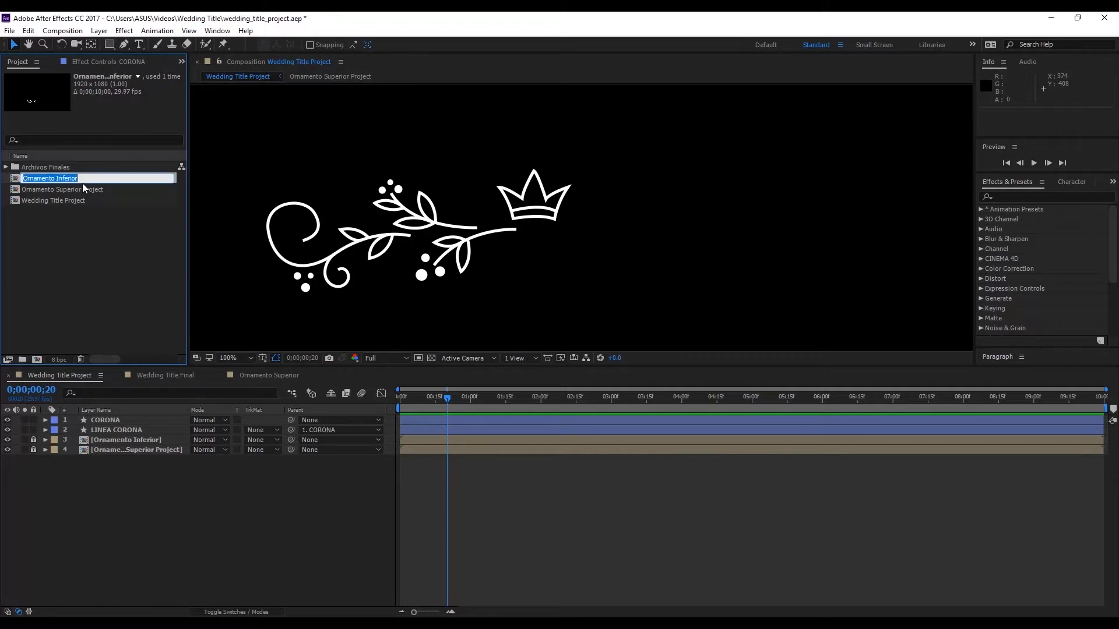
key("End")
type("Projec")
type("t")
key("Return")
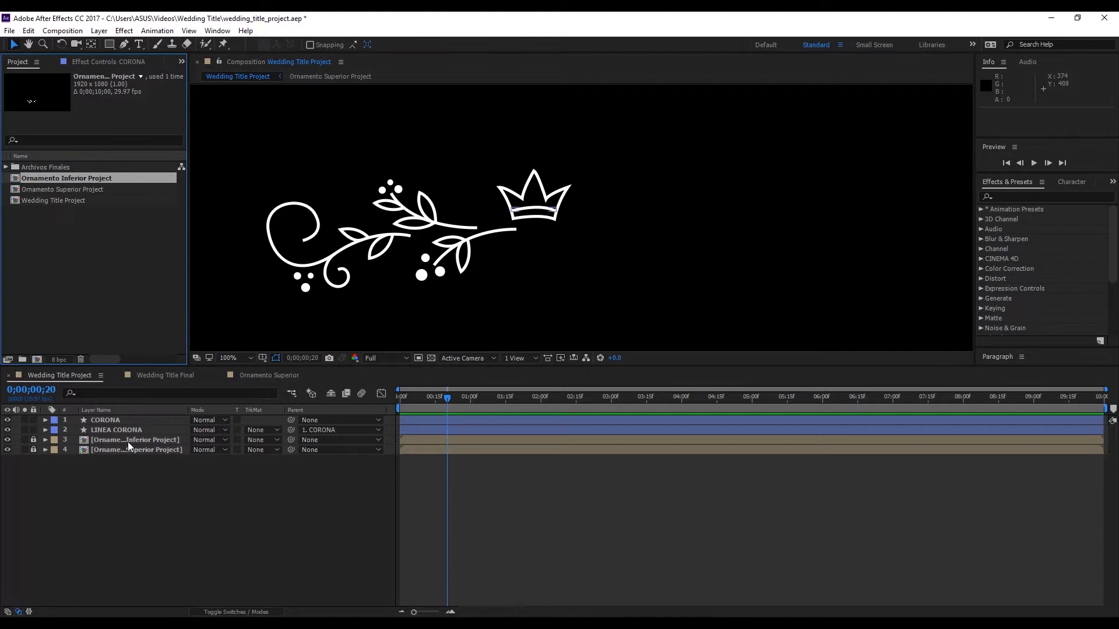
Open the Ornamento Superior Project composition with its ornament centred in view and enough timeline space for all its layers.
left_click(127, 469)
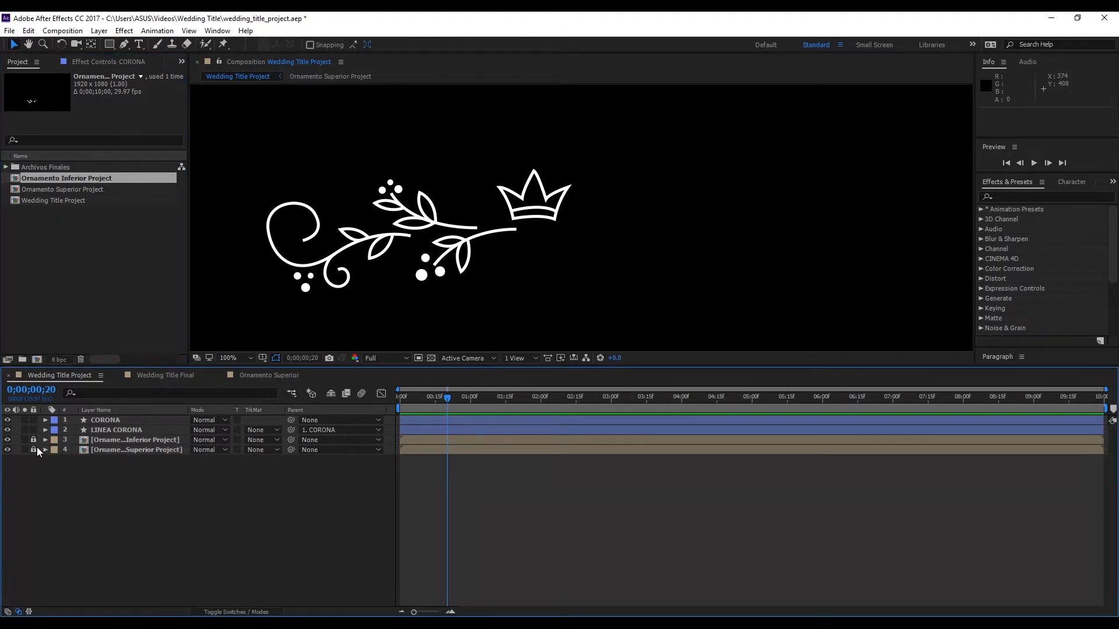
double_click(107, 451)
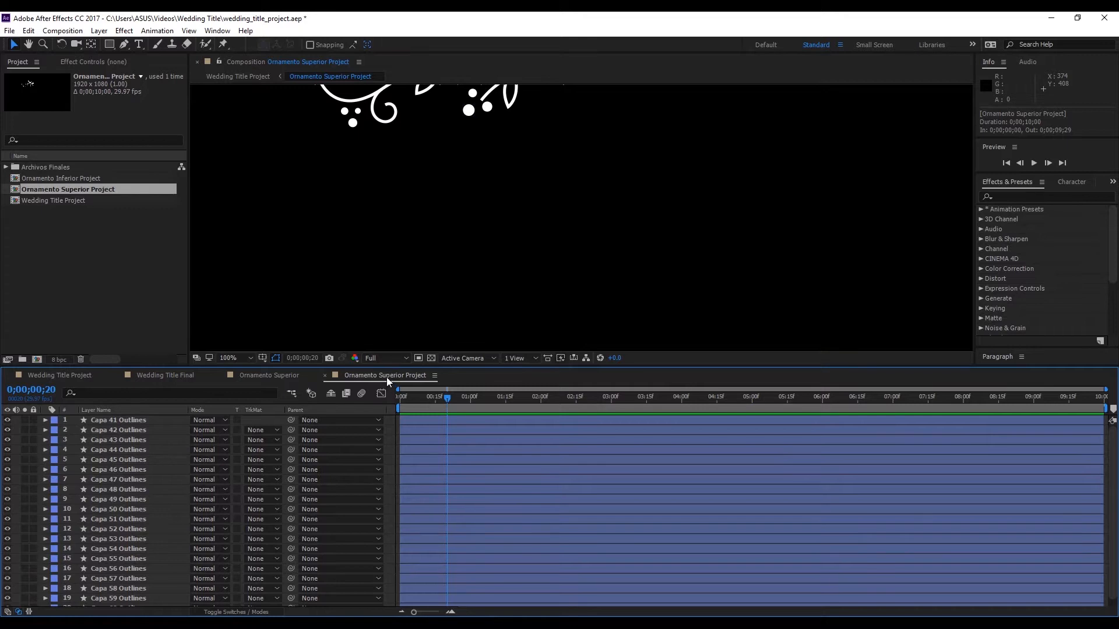
key("h")
left_click_drag(482, 200, 485, 249)
key("v")
left_click(33, 44)
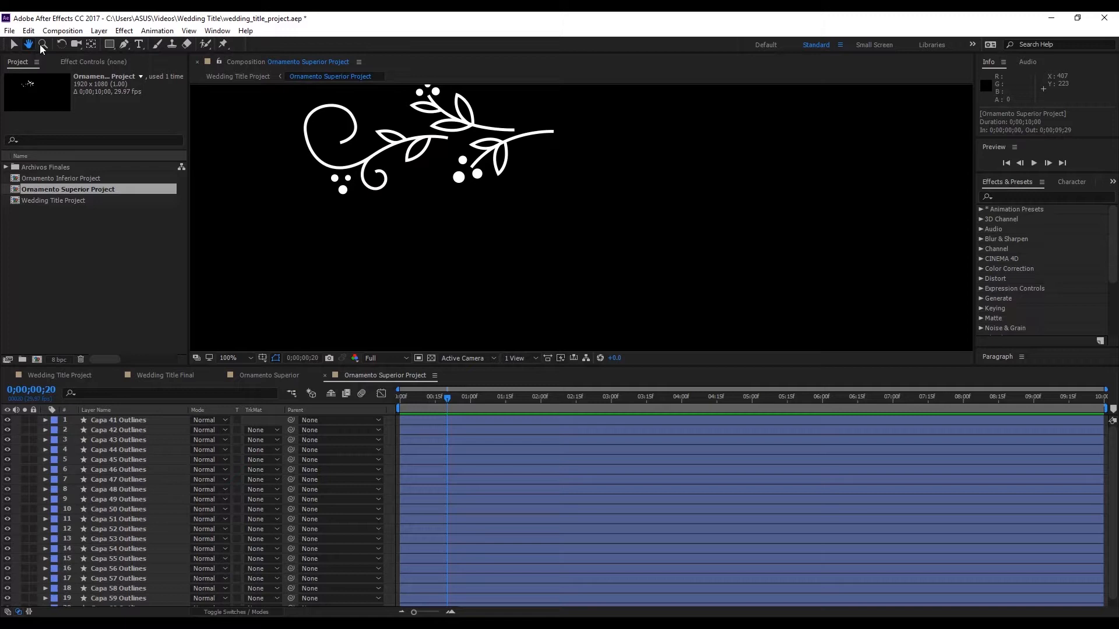
left_click_drag(434, 132, 481, 201)
key("v")
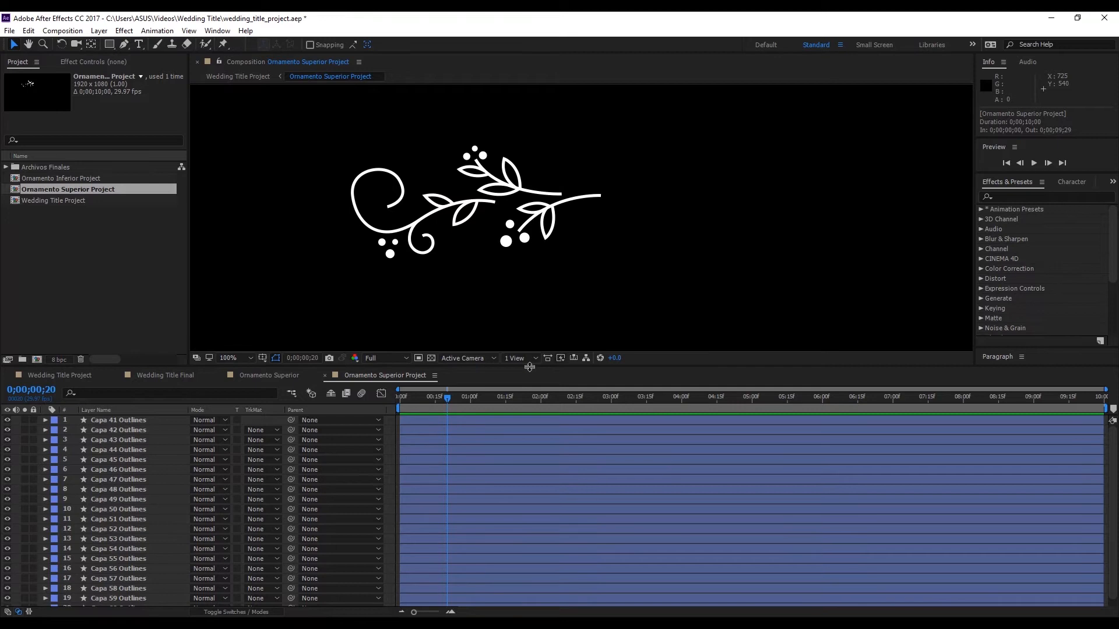
left_click_drag(530, 362, 540, 302)
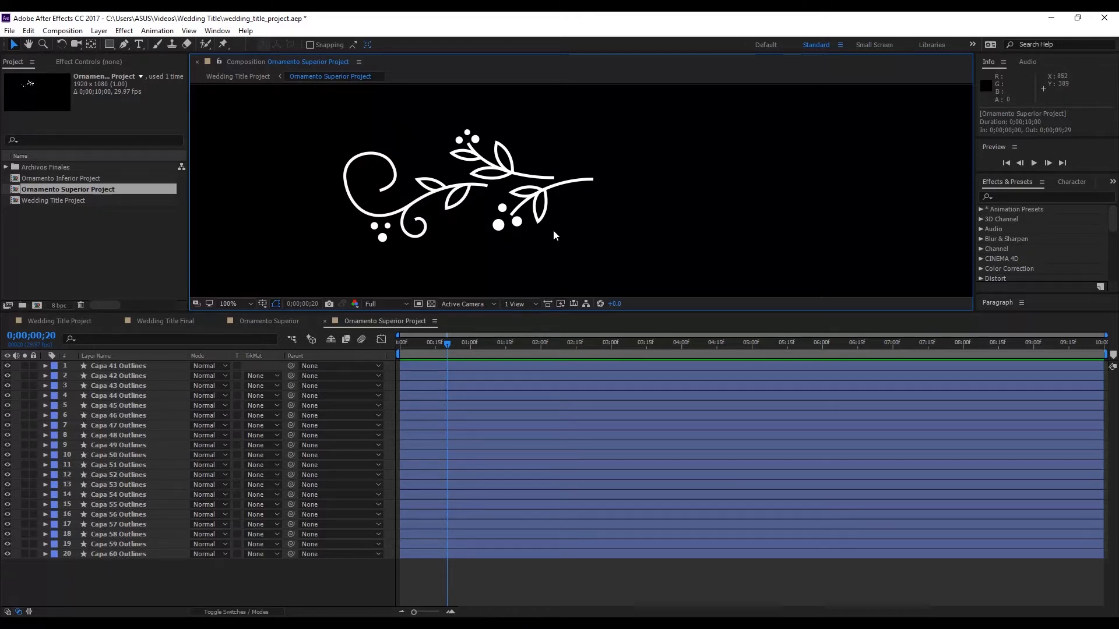
Add Trim Paths to the right-hand branch stem, Capa 60 Outlines, with the current time at 0;00;00;00.
left_click(582, 182)
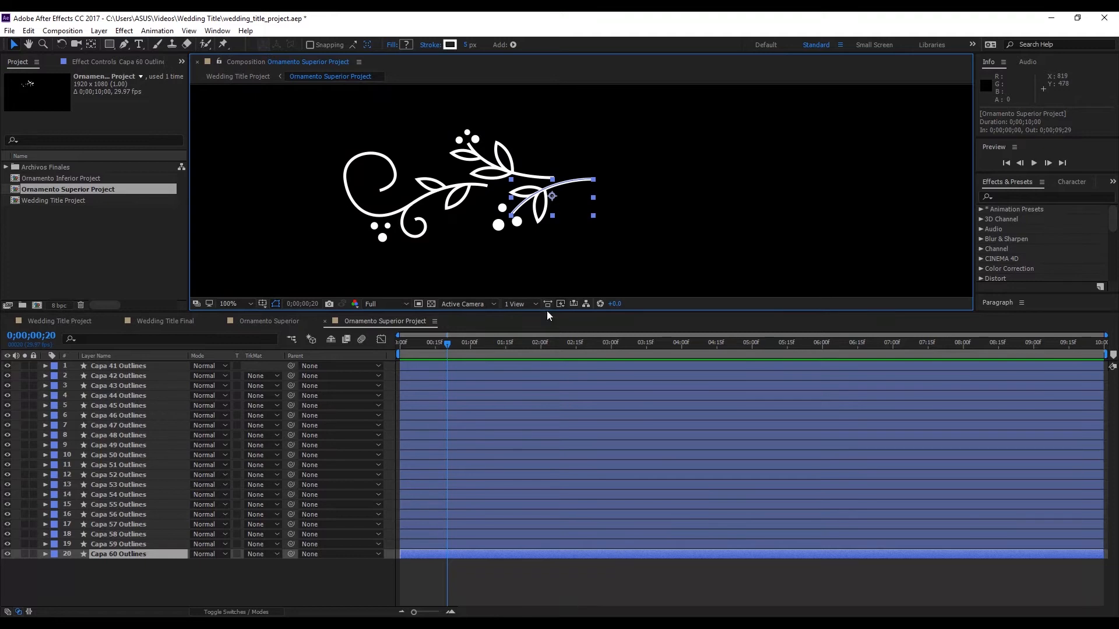
left_click_drag(547, 312, 540, 295)
left_click_drag(435, 332, 390, 331)
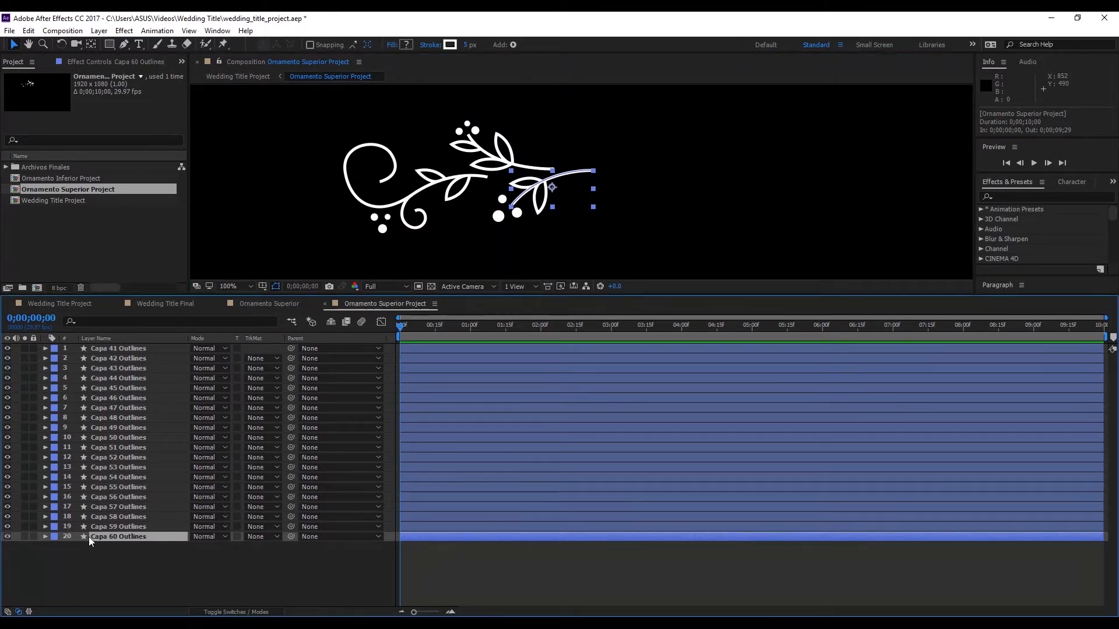
left_click(45, 536)
left_click(274, 547)
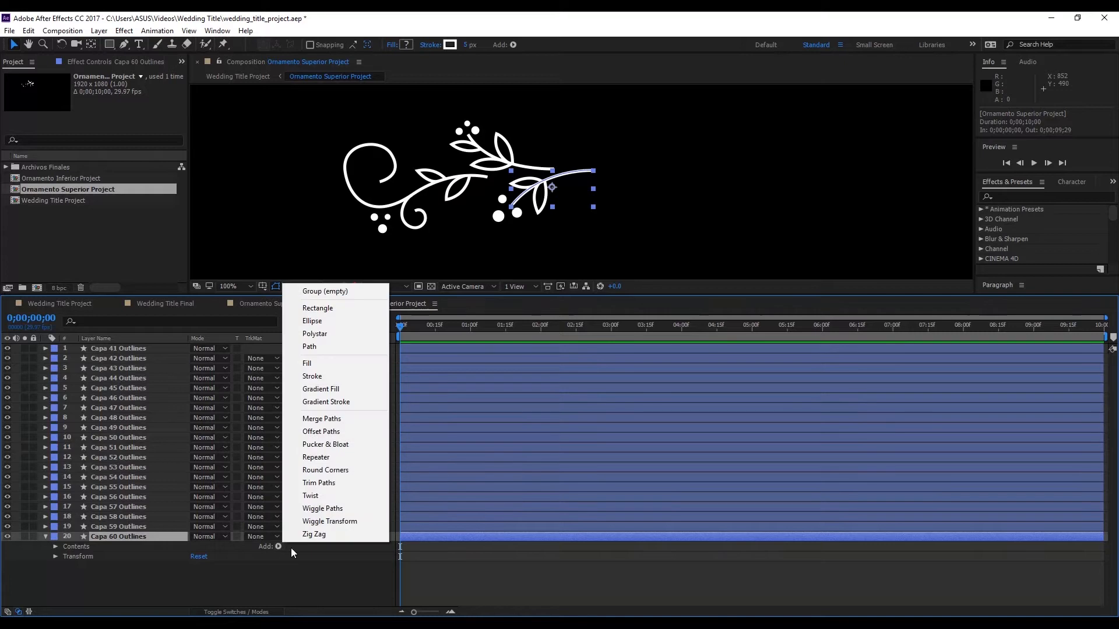
left_click(338, 484)
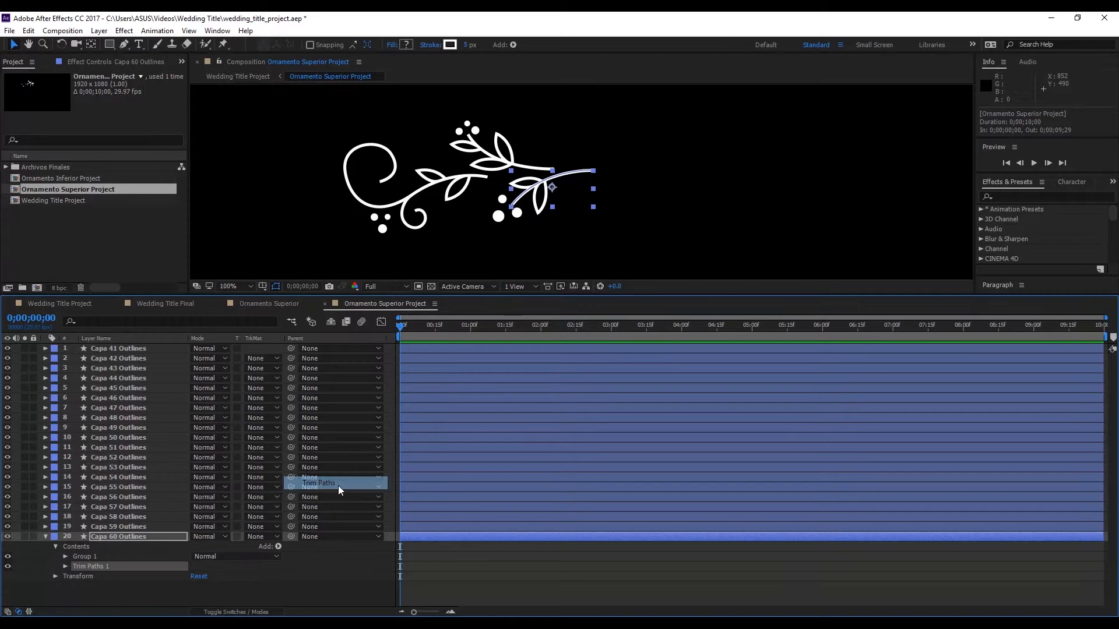
Animate the Trim Paths End of Capa 60 Outlines from 0% at 0;00;00;00 to 100% at 0;00;00;25.
left_click(66, 567)
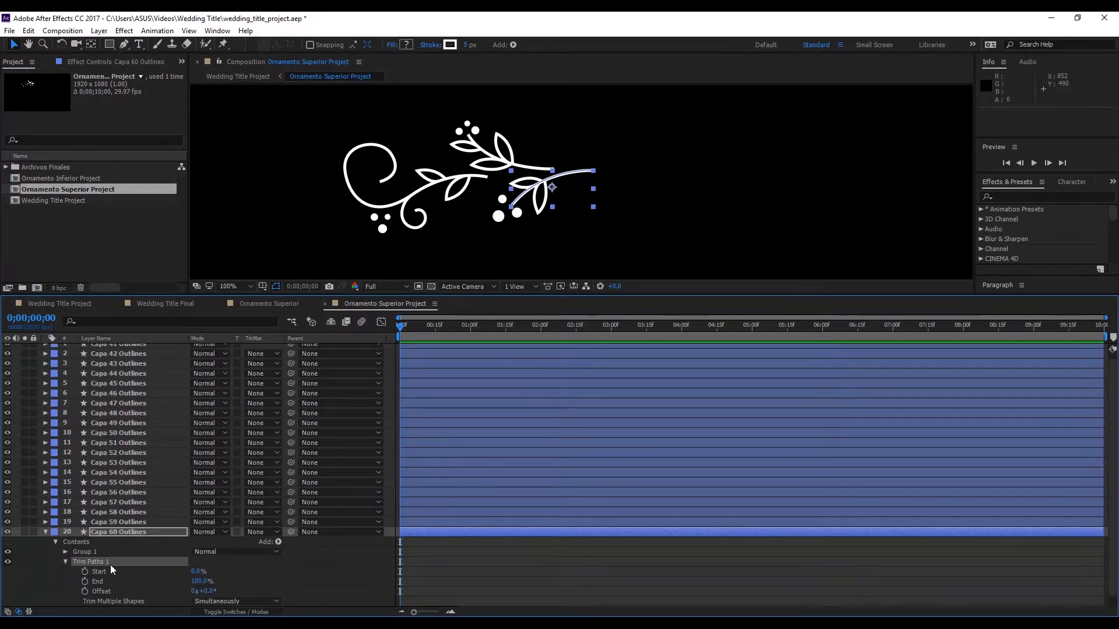
scroll(110, 565, "down", 1)
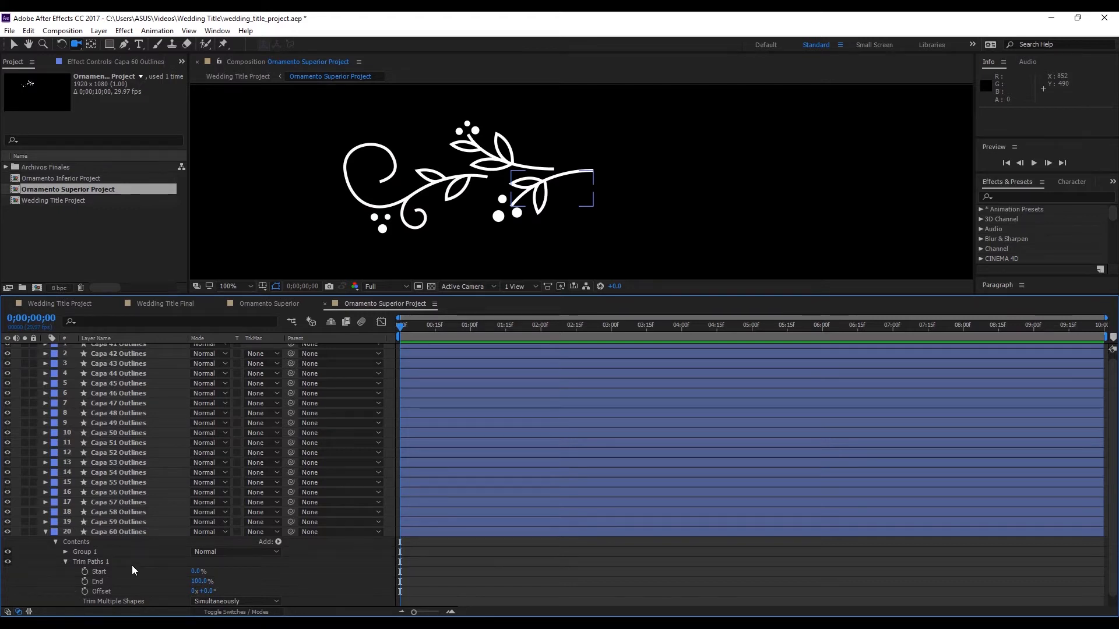
scroll(132, 565, "down", 1)
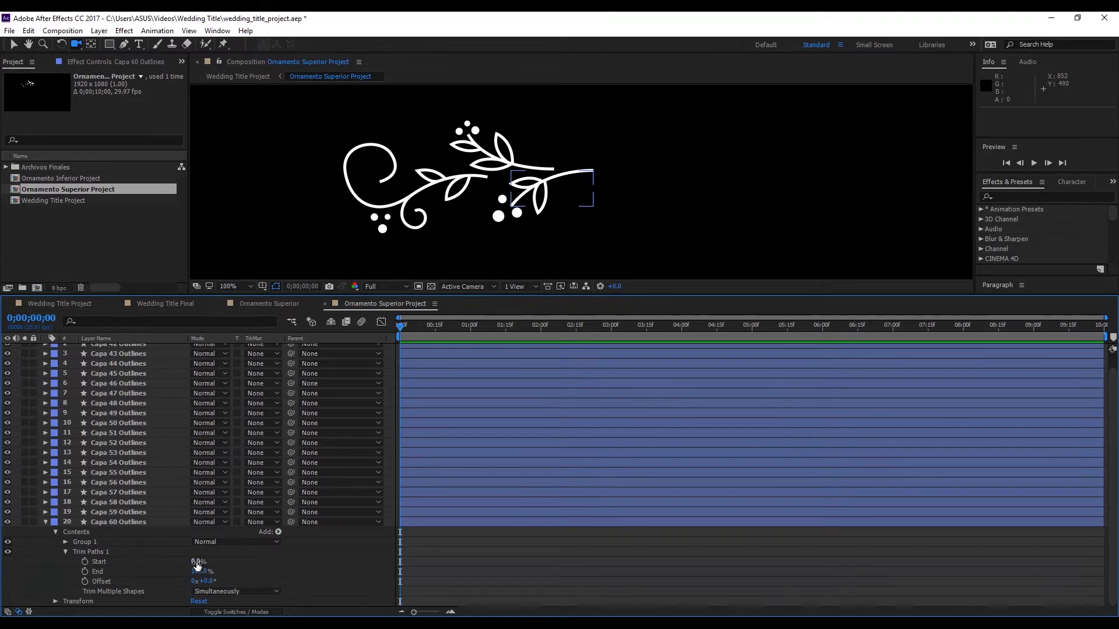
mouse_move(197, 565)
left_mouse_down()
mouse_move(282, 571)
mouse_move(136, 576)
mouse_move(225, 572)
left_mouse_up()
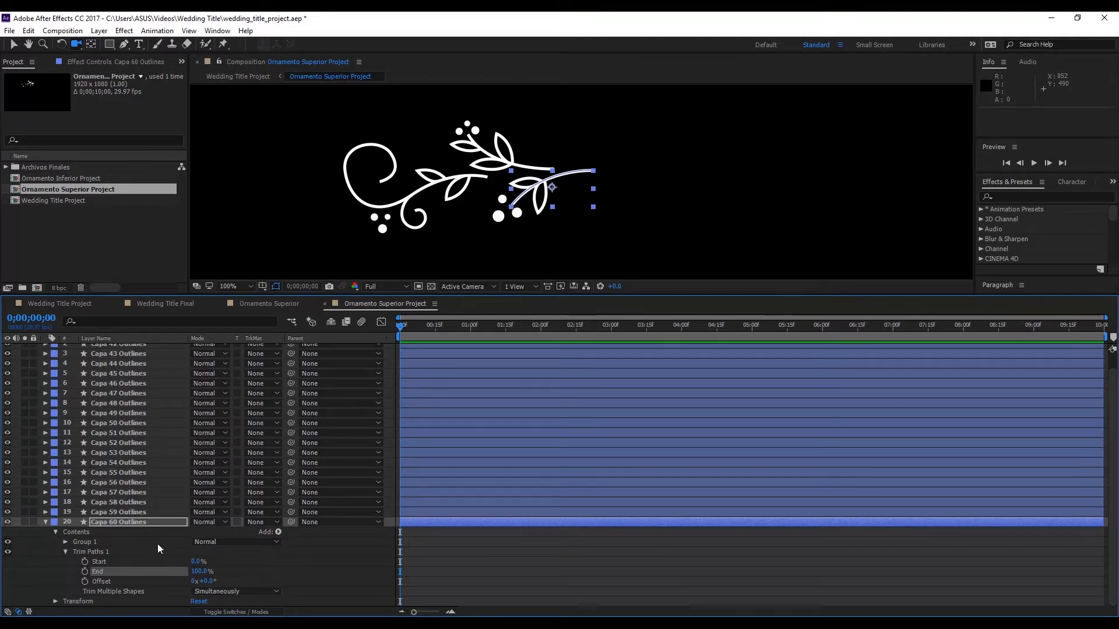
left_click(85, 572)
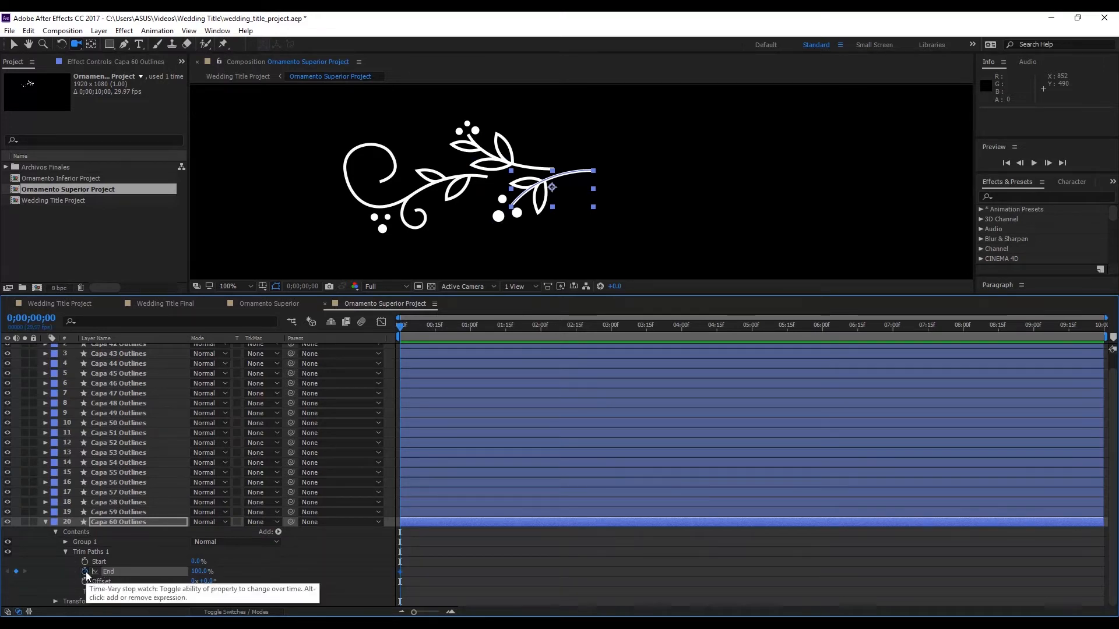
left_click(454, 328)
left_click_drag(453, 327, 459, 328)
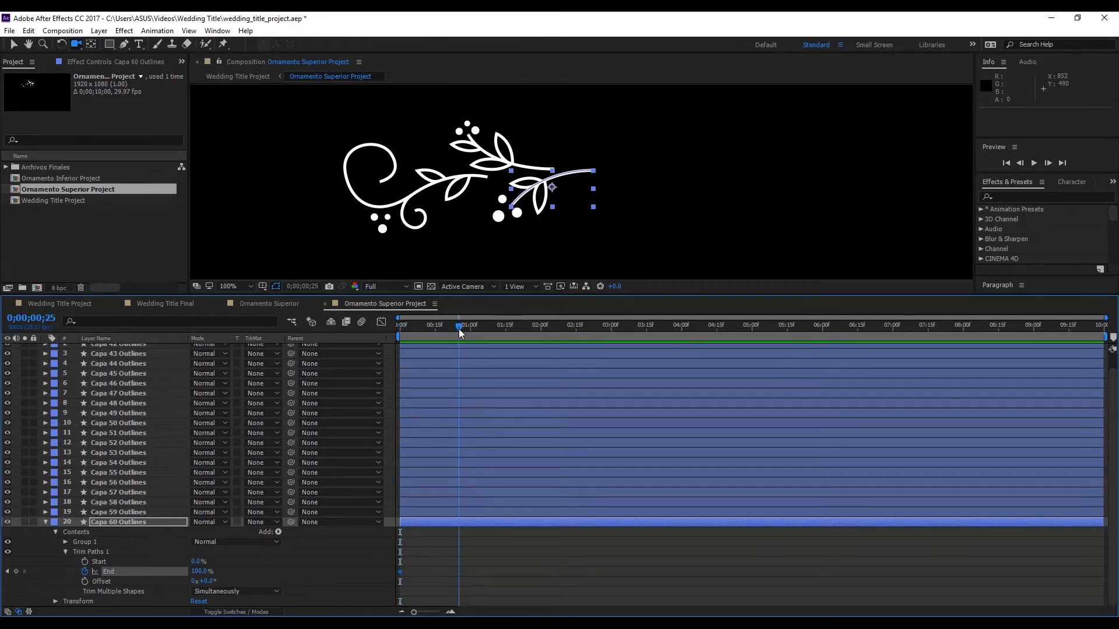
left_click(7, 573)
left_click_drag(200, 572, 101, 577)
Try Easy Ease on the two Trim Paths End keyframes and examine the resulting curve in the Graph Editor.
left_click_drag(473, 583, 376, 569)
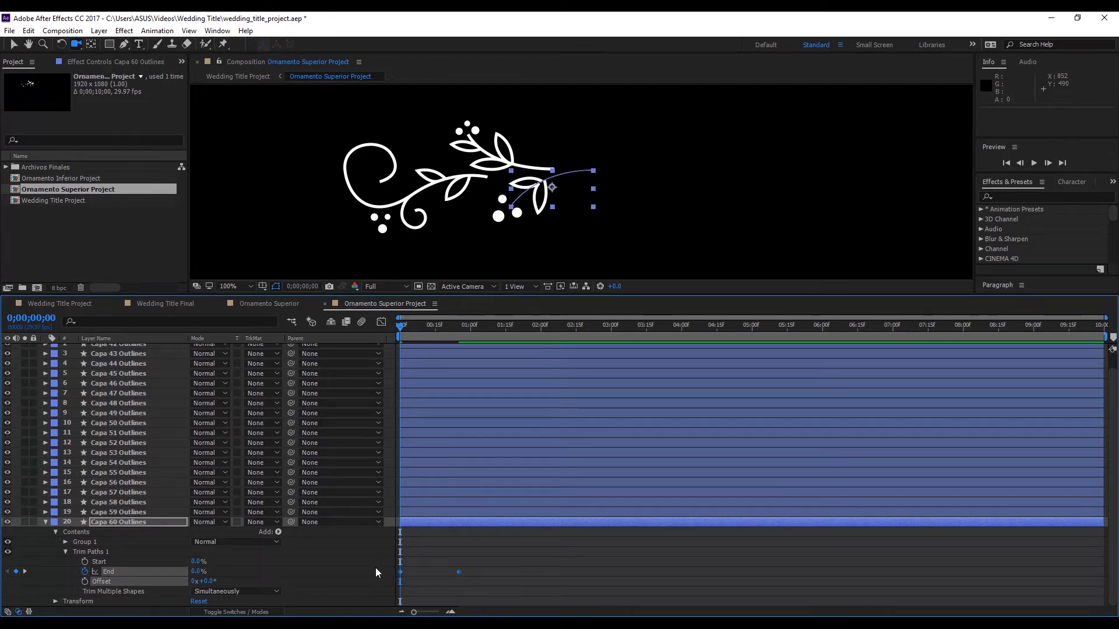
right_click(401, 572)
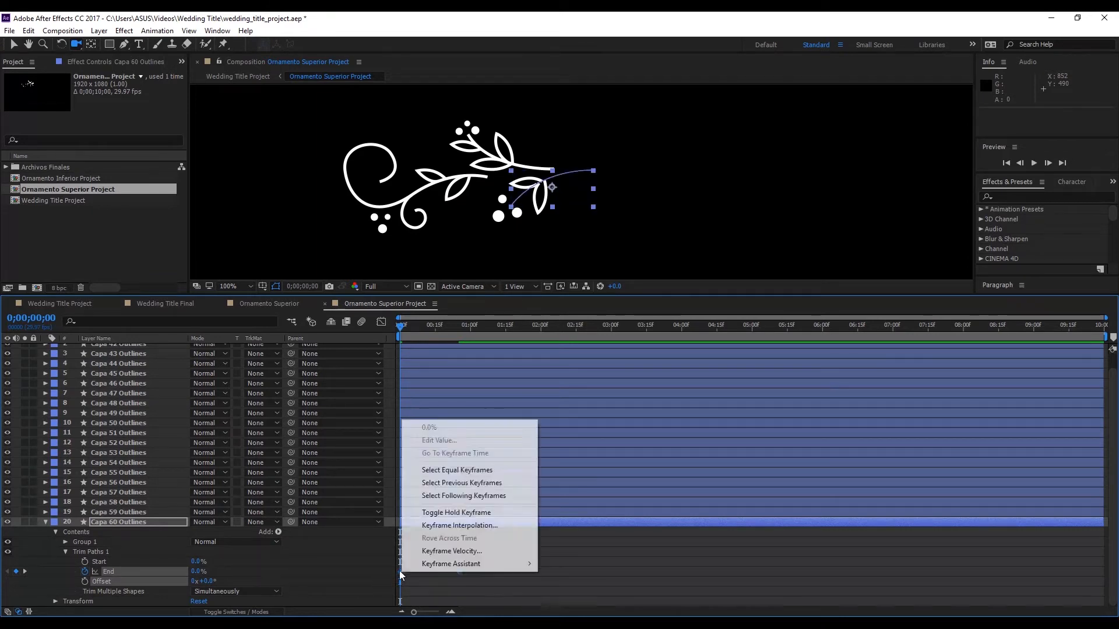
mouse_move(432, 567)
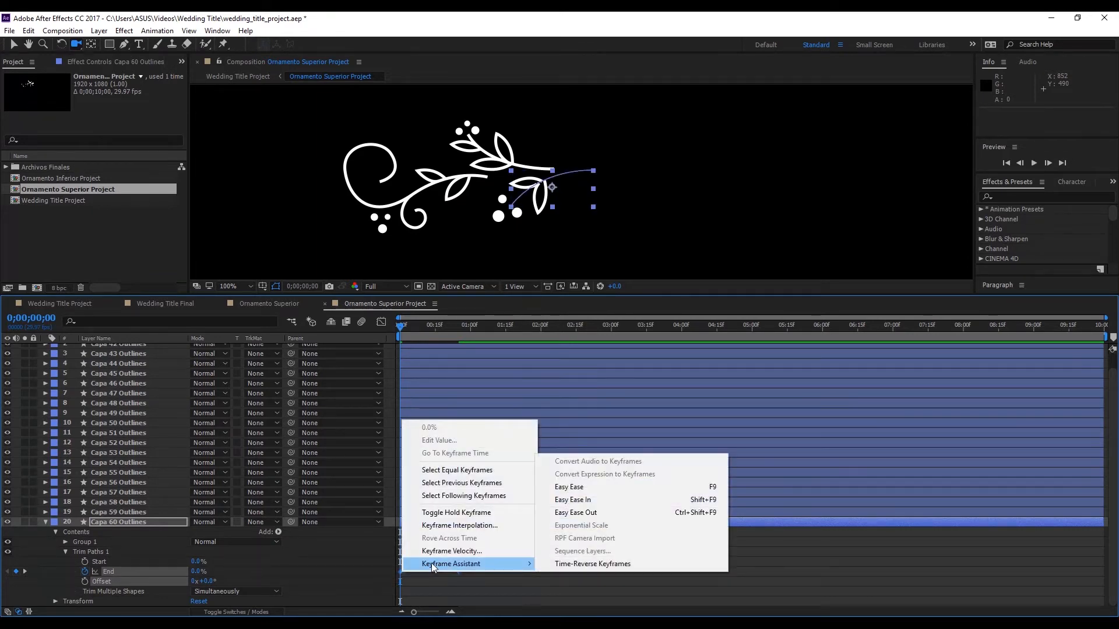
left_click(602, 488)
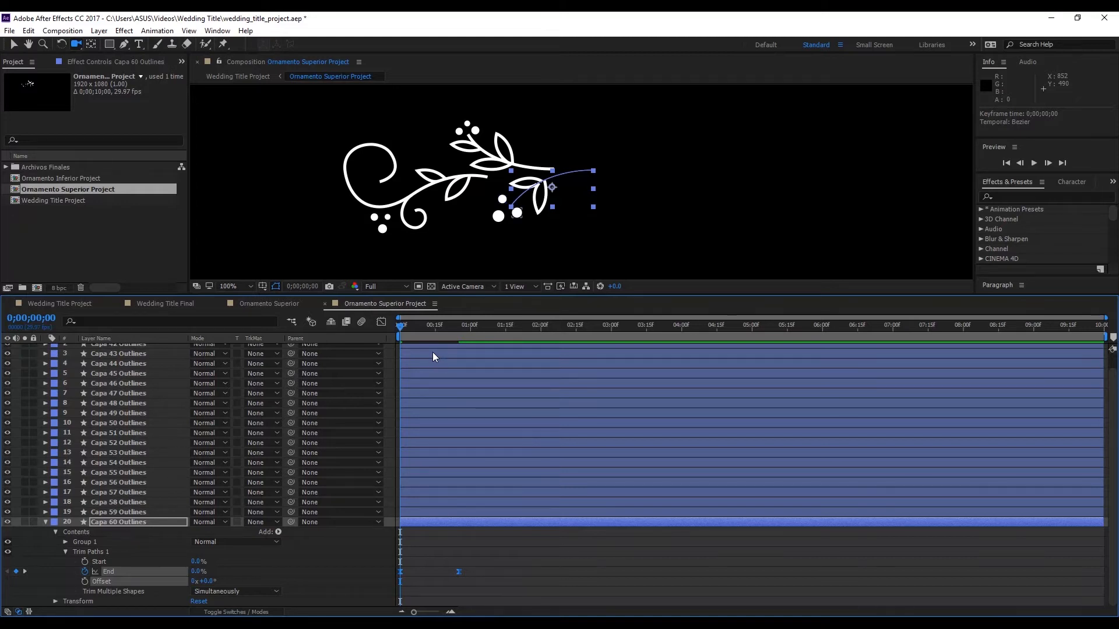
left_click(383, 323)
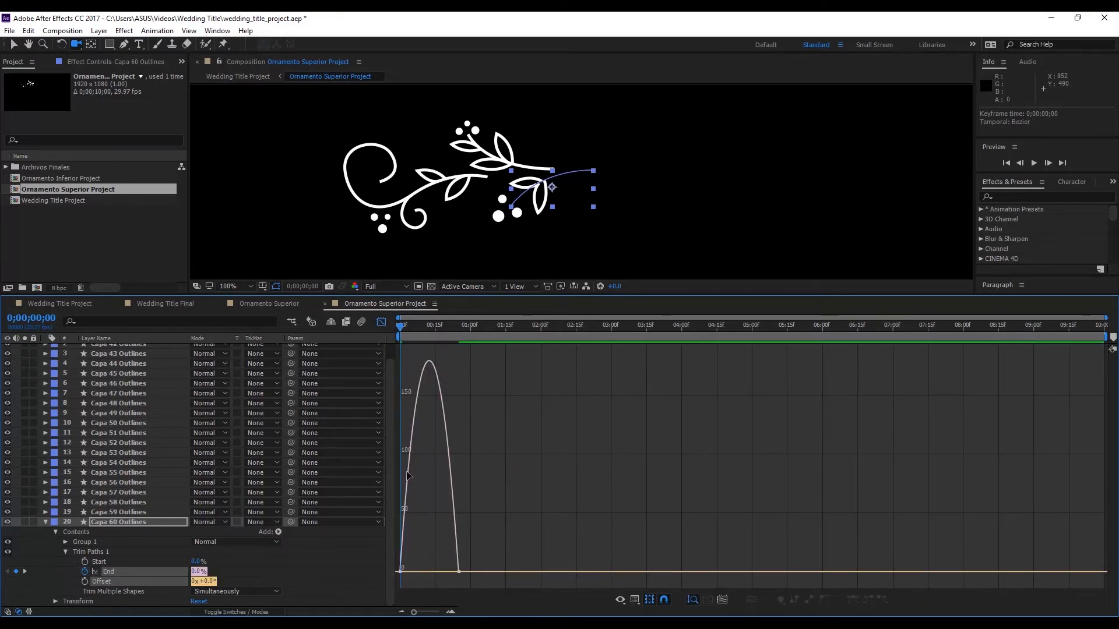
left_click(381, 323)
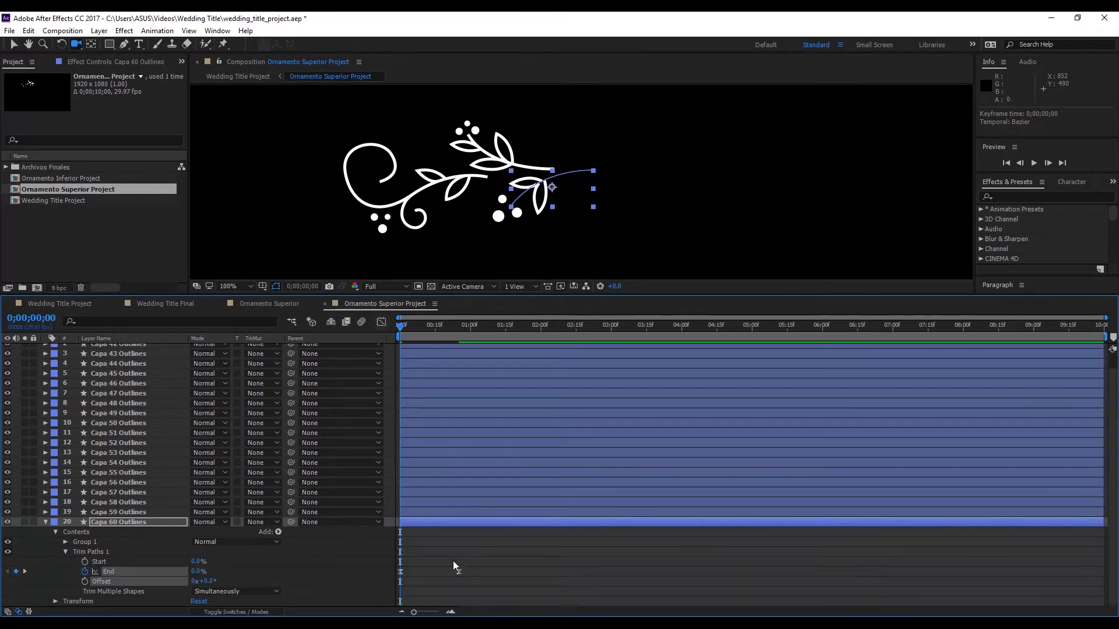
Undo the Easy Ease and examine the End property's graph without easing for comparison.
key("ctrl+z")
left_click(381, 322)
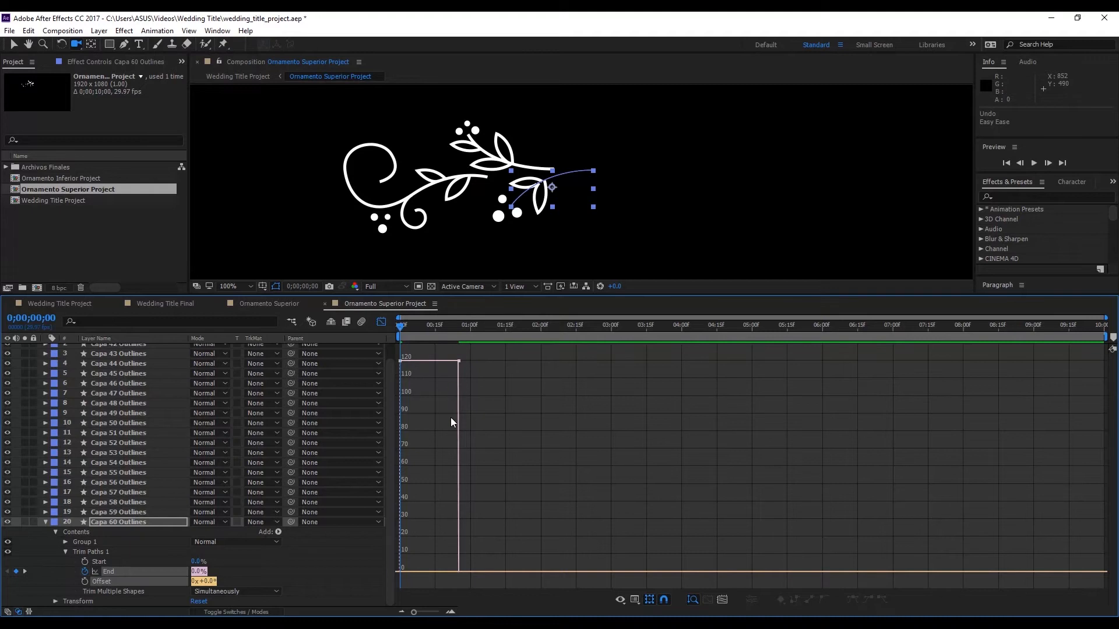
left_click(381, 323)
Apply Easy Ease to both Trim Paths End keyframes of Capa 60 Outlines.
left_click_drag(488, 556, 382, 571)
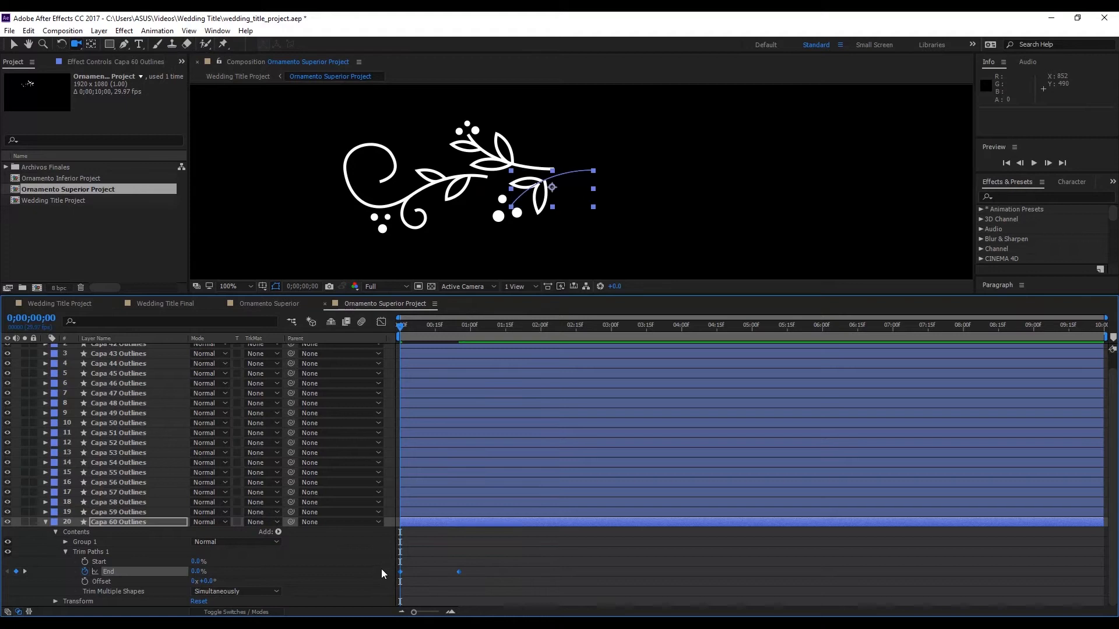
right_click(461, 572)
mouse_move(513, 564)
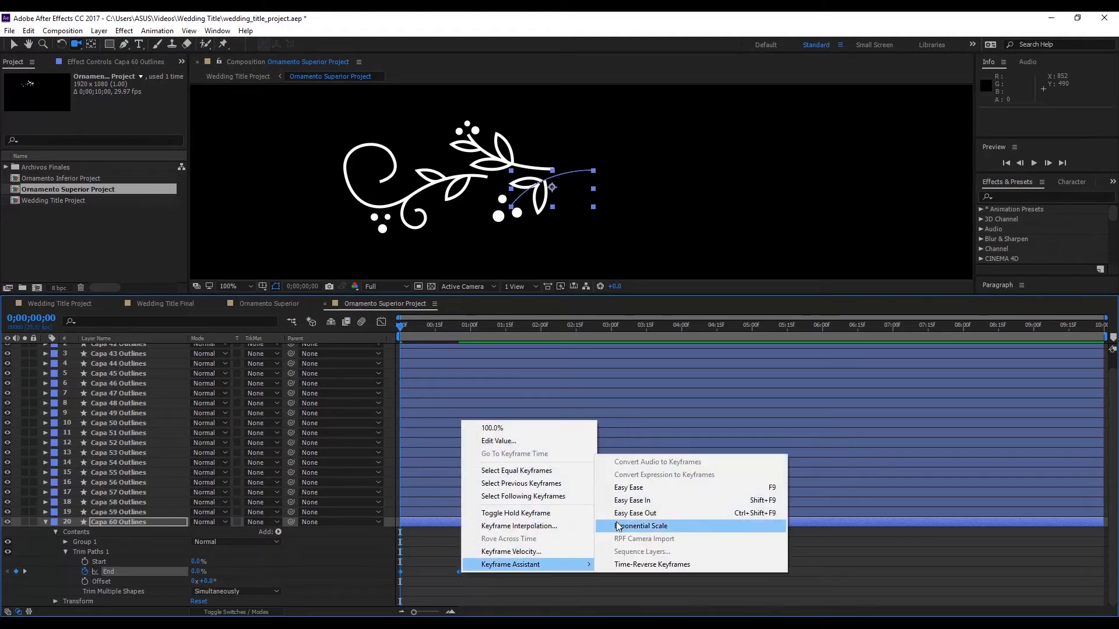
left_click(641, 494)
left_click(449, 541)
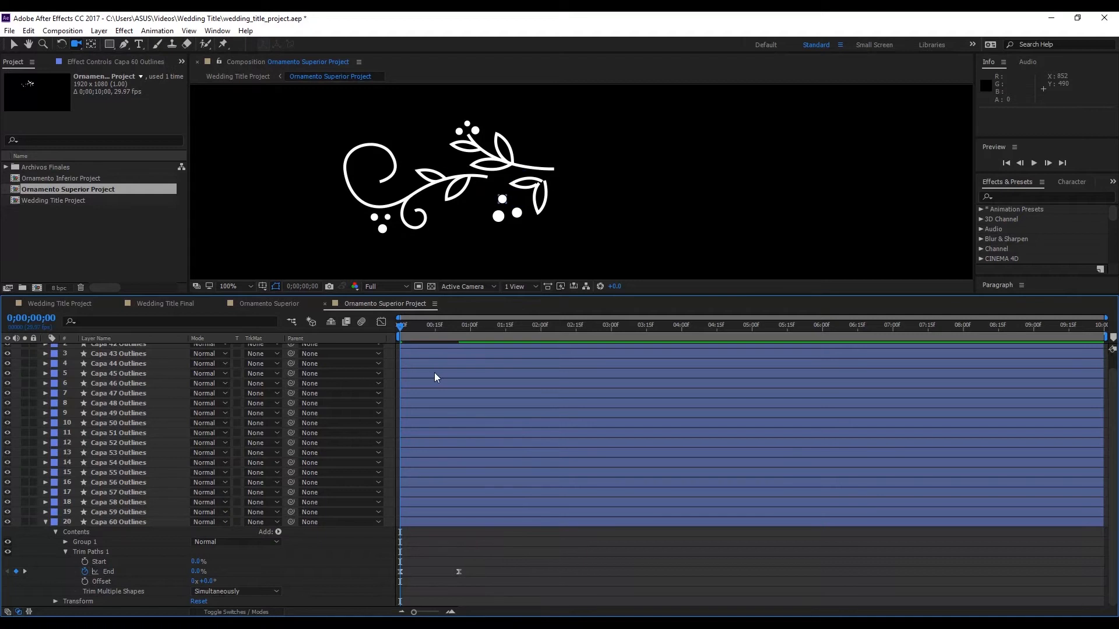
Preview the stem's drawing animation and set the current time to 0;00;00;15, checking the line against its leaves at 200% zoom.
key("space")
mouse_move(424, 326)
left_mouse_down()
mouse_move(381, 330)
mouse_move(437, 331)
left_mouse_up()
key("space")
key("space")
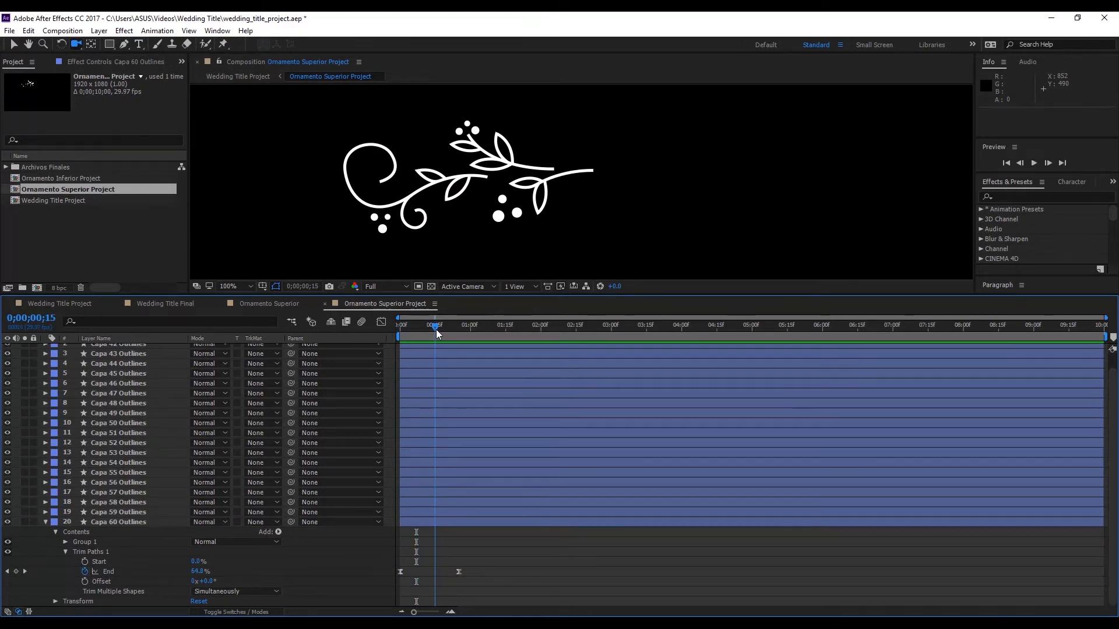
left_click(14, 43)
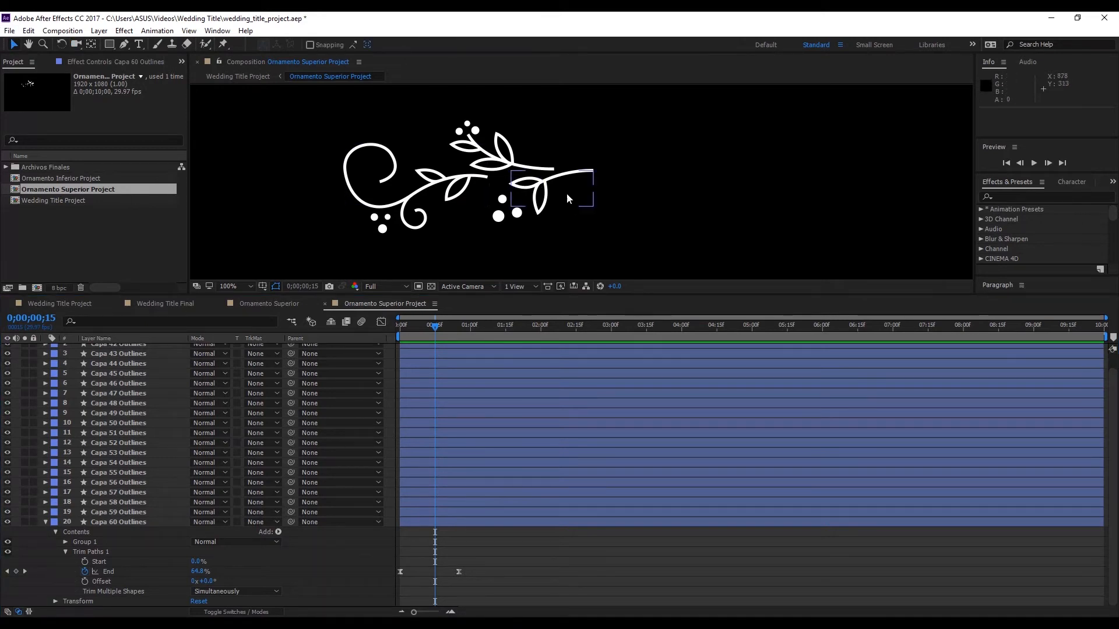
key("period")
left_click_drag(559, 203, 537, 210)
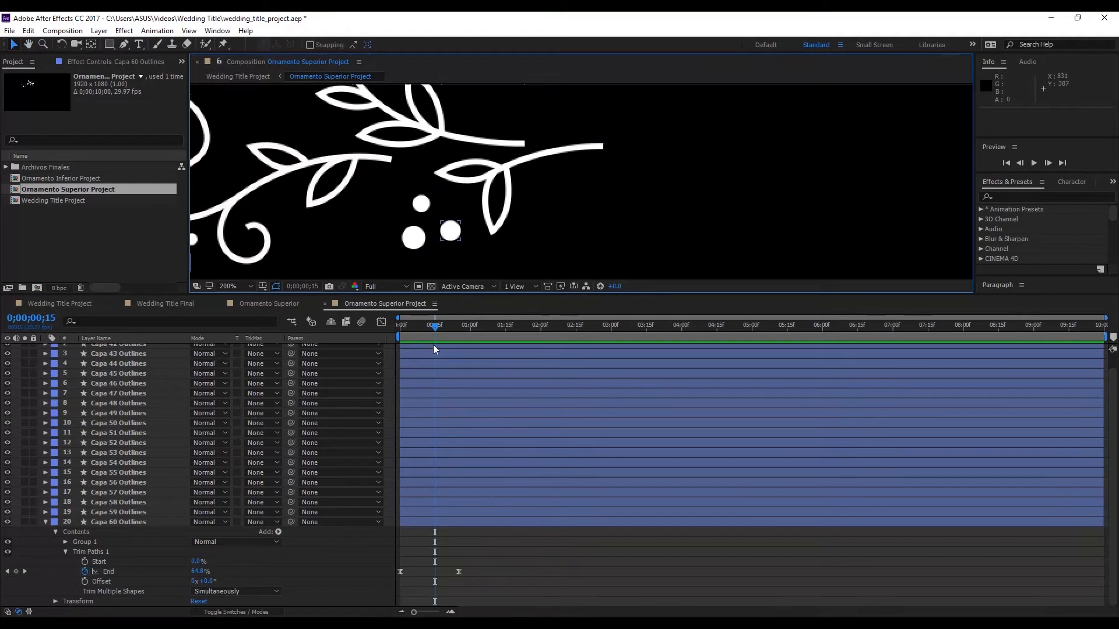
mouse_move(435, 330)
left_mouse_down()
mouse_move(419, 331)
mouse_move(436, 331)
left_mouse_up()
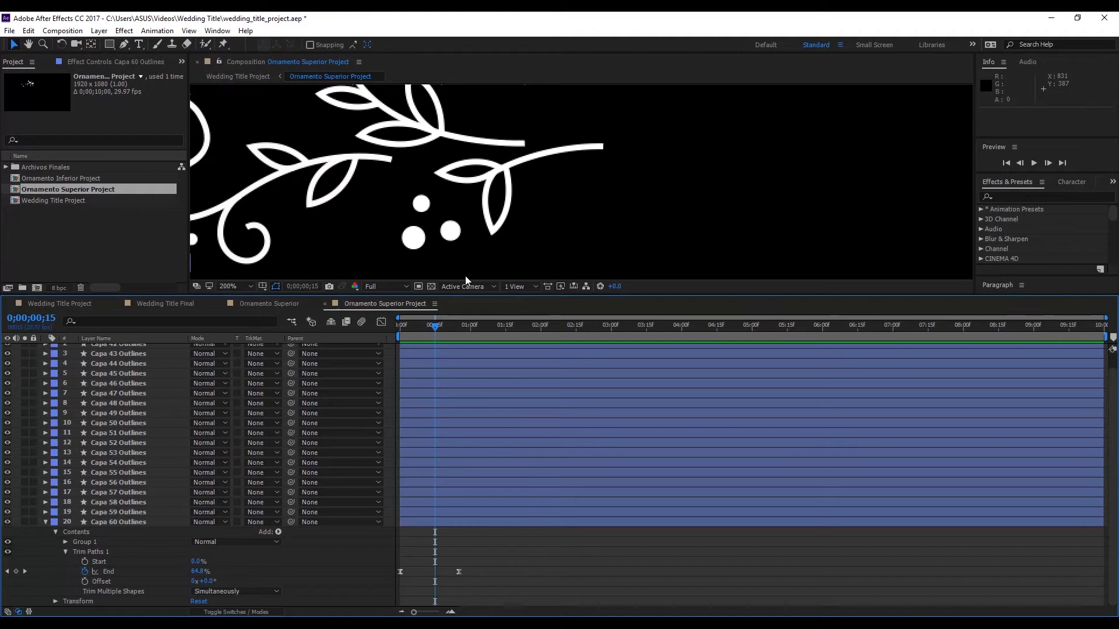
Copy the two Trim Paths End keyframes from Capa 60 Outlines into the leaf layer Capa 58 Outlines at 0;00;00;15 and reveal them.
left_click(441, 173)
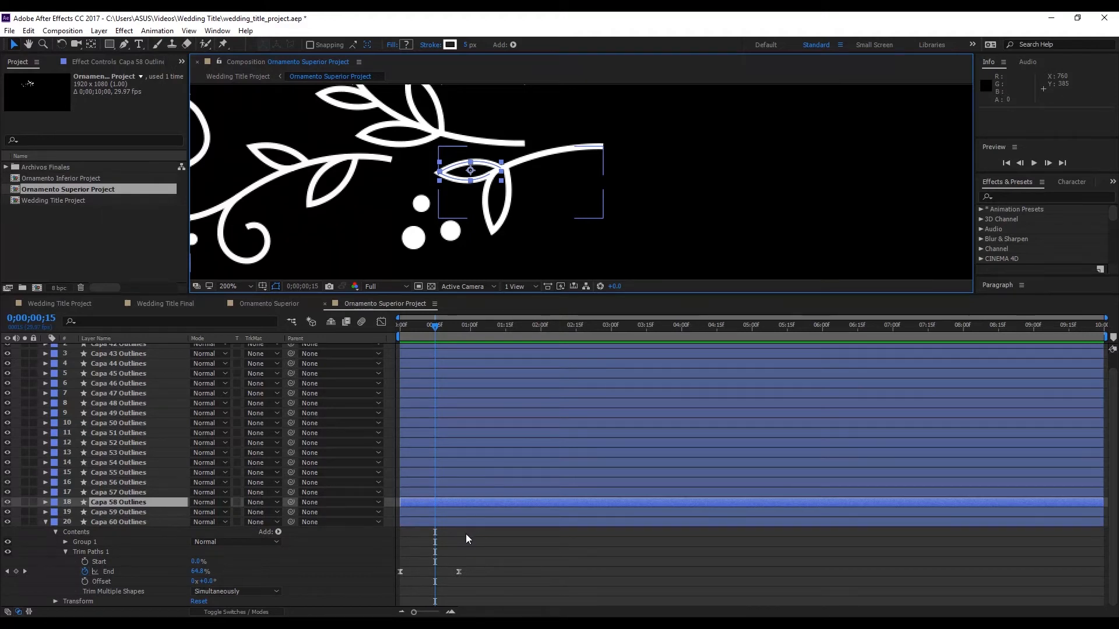
left_click_drag(478, 587, 390, 572)
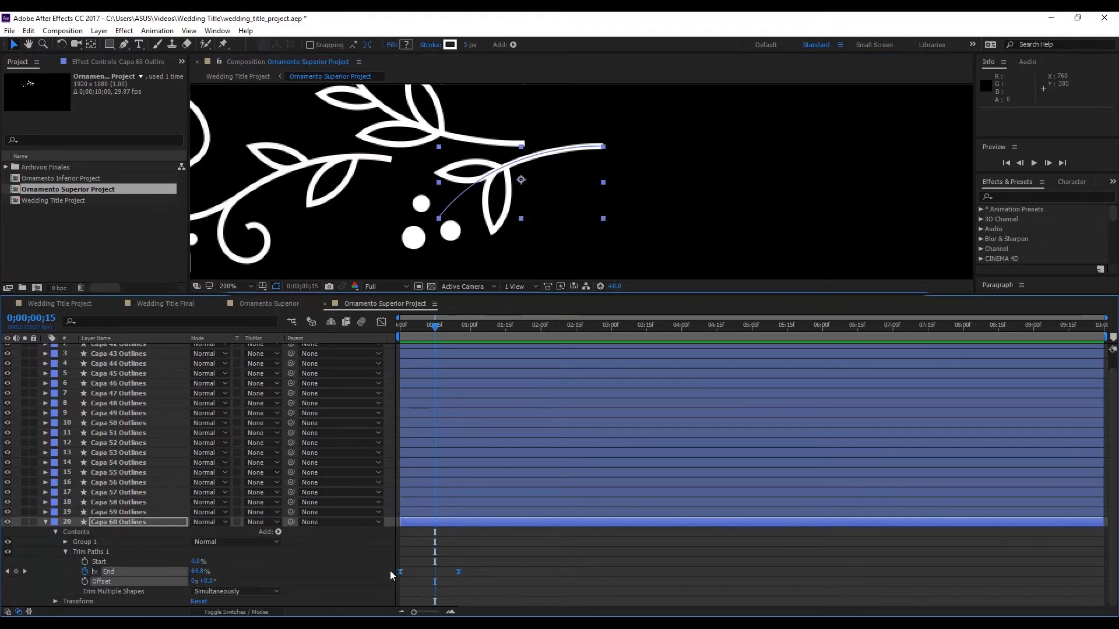
key("ctrl+c")
left_click(47, 522)
left_click(141, 523)
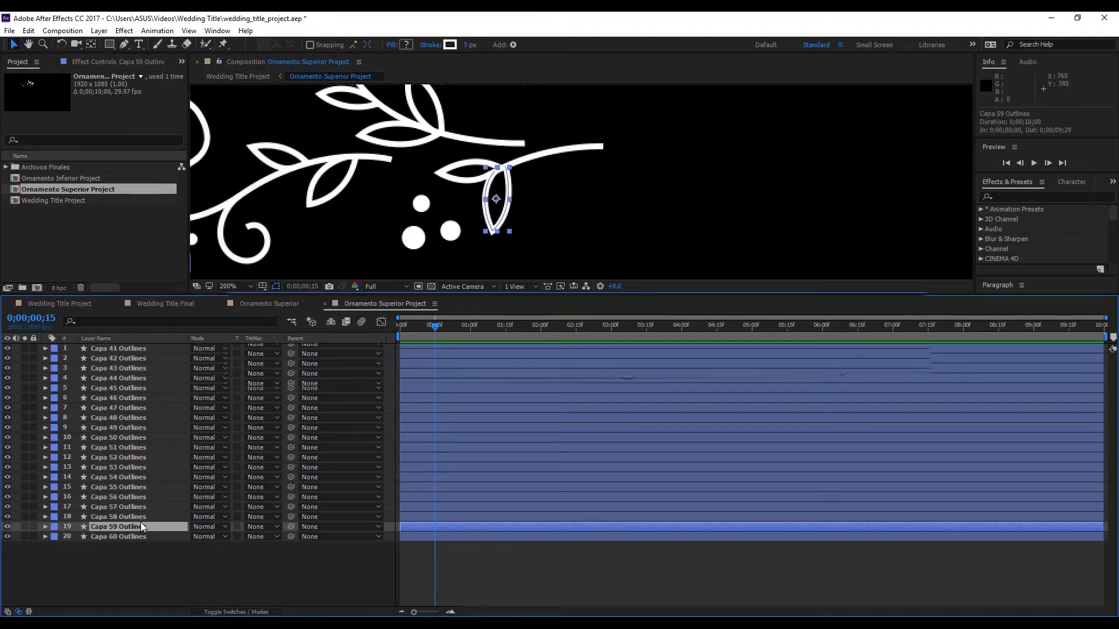
left_click(462, 169)
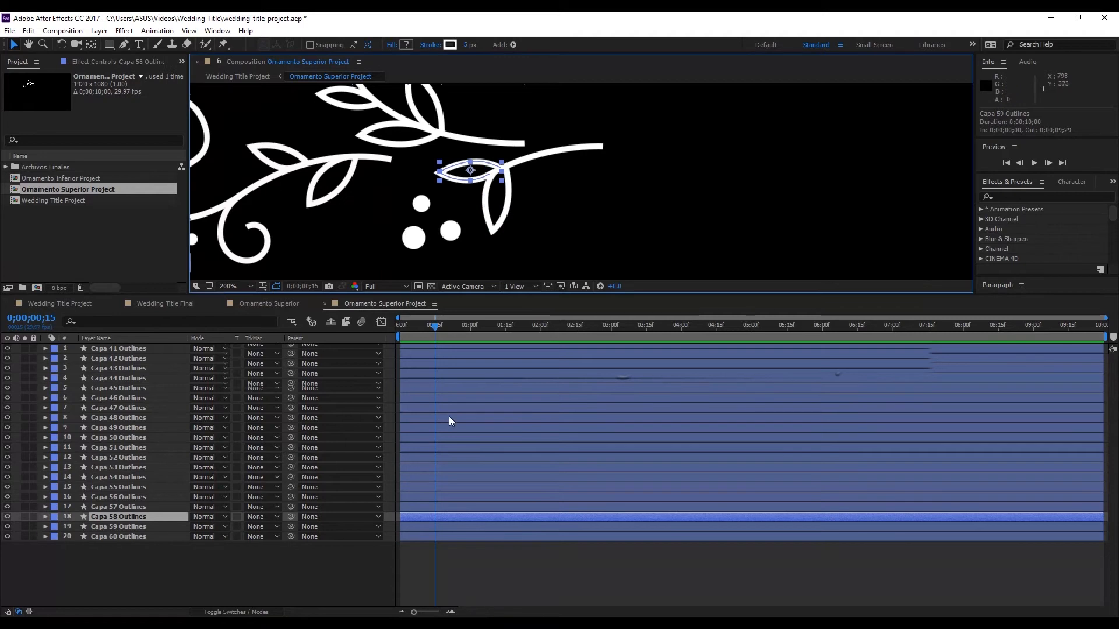
key("ctrl+v")
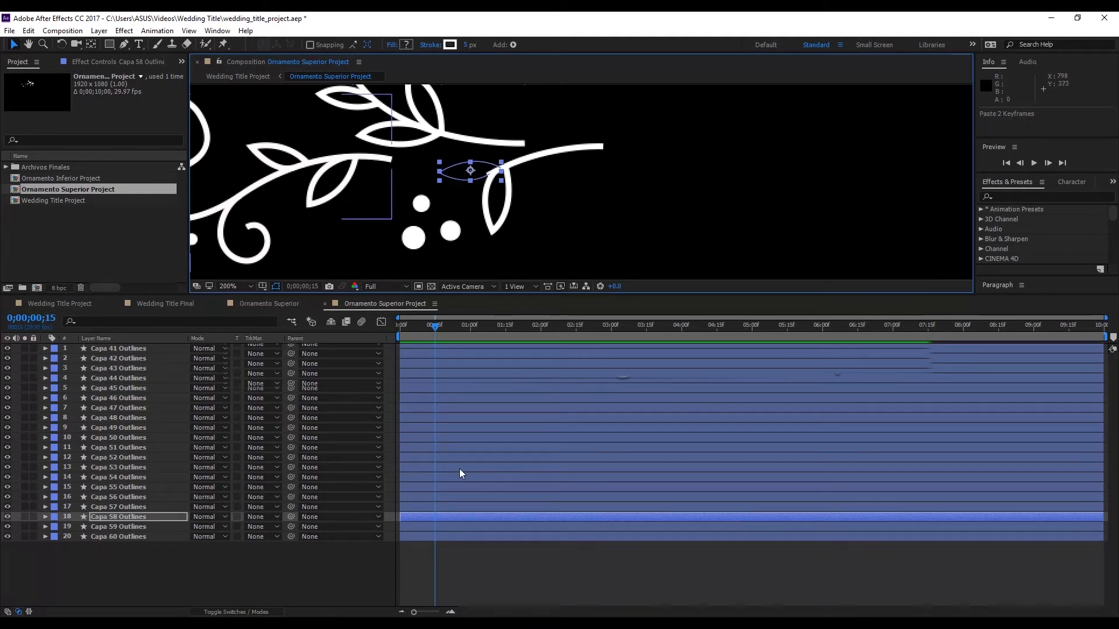
key("u")
Move the last End keyframe of Capa 58 Outlines to about 0;00;01;05 and preview the leaf drawing on.
left_click(491, 558)
left_click(414, 328)
mouse_move(413, 330)
left_mouse_down()
mouse_move(486, 335)
mouse_move(411, 352)
mouse_move(478, 344)
mouse_move(493, 331)
mouse_move(482, 330)
left_mouse_up()
left_click(495, 526)
left_click_drag(492, 527, 487, 526)
left_click(502, 586)
key("space")
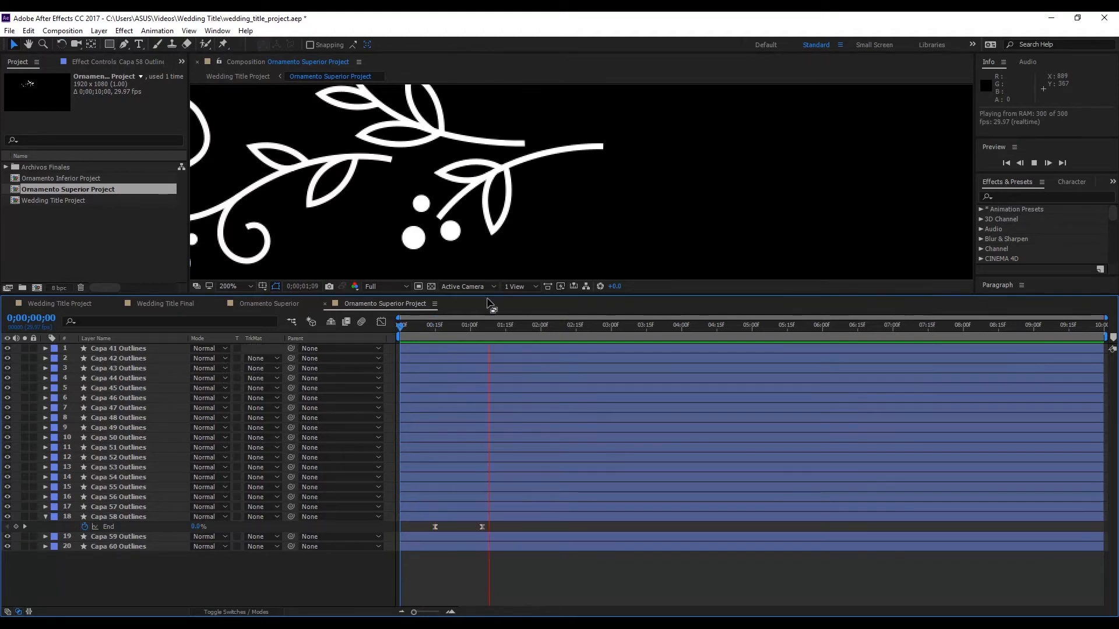
Shift both End keyframes of Capa 58 Outlines so the first sits at about 0;00;00;11, and review the timing.
left_click_drag(436, 325, 433, 329)
left_click_drag(428, 528, 473, 529)
left_click(460, 528)
left_click_drag(433, 328, 470, 331)
key("space")
Copy the End keyframes of Capa 58 Outlines and paste them into the leaf layer Capa 59 Outlines at 0;00;00;14.
left_click_drag(483, 524, 417, 533)
key("ctrl+c")
left_click(502, 214)
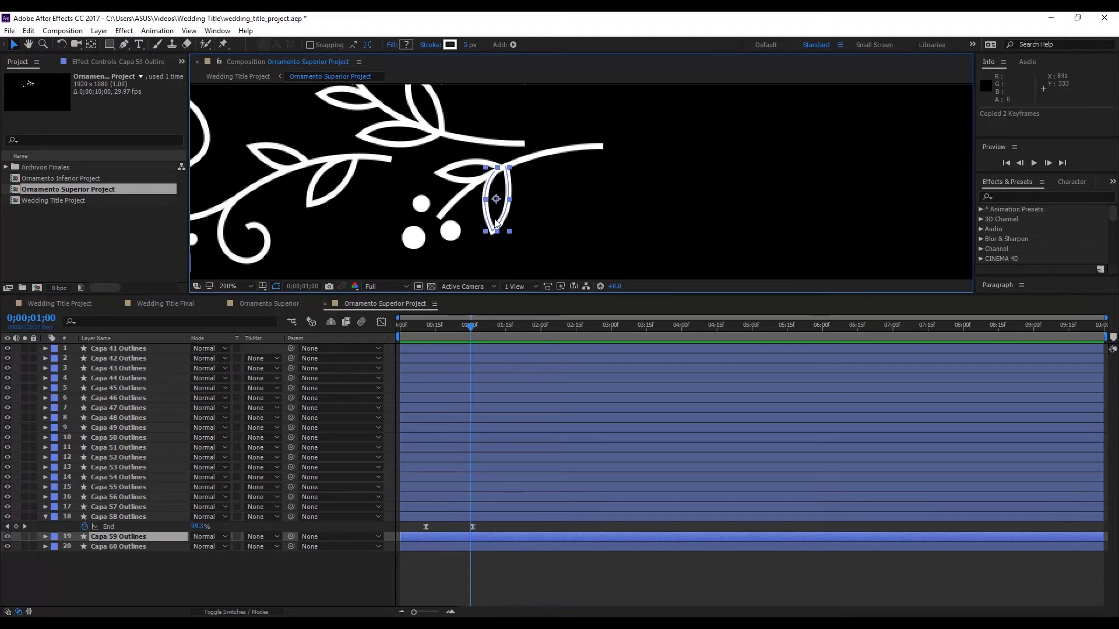
left_click_drag(415, 331, 434, 433)
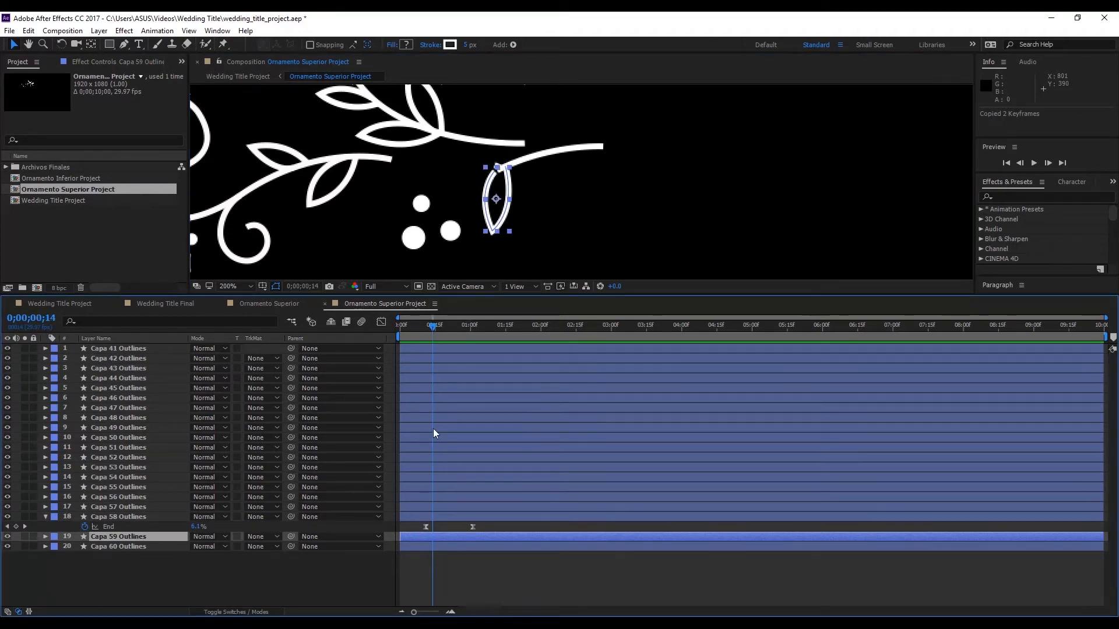
left_click(435, 537)
key("ctrl+v")
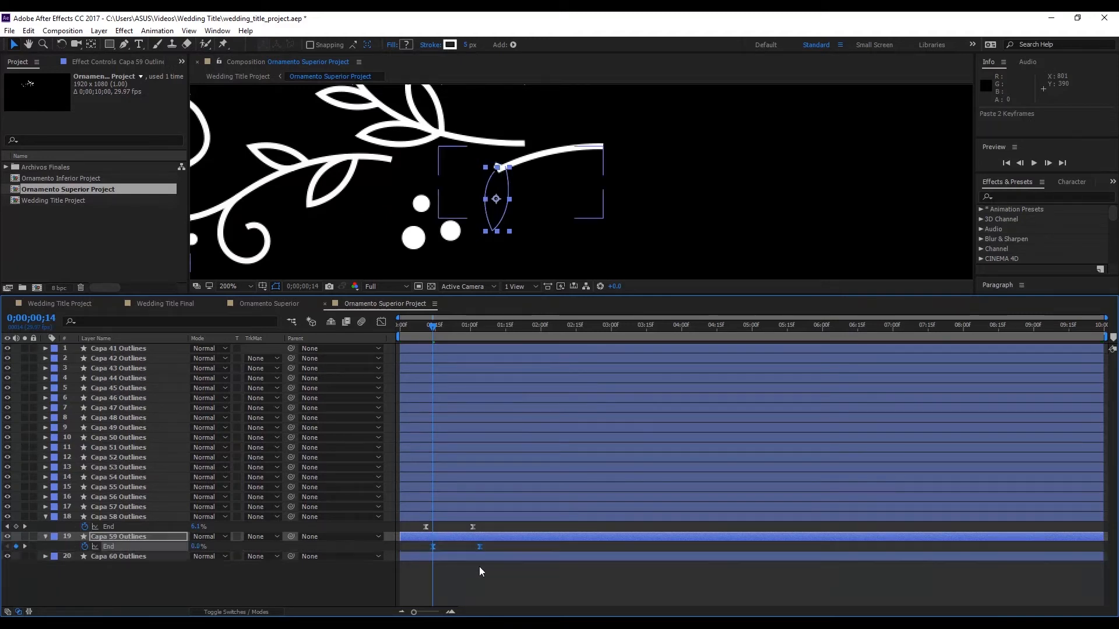
Preview the branch's animation from the beginning and examine the neighbouring stem, Capa 57 Outlines, with its leaves at 0;00;02;01.
left_click_drag(419, 326, 383, 333)
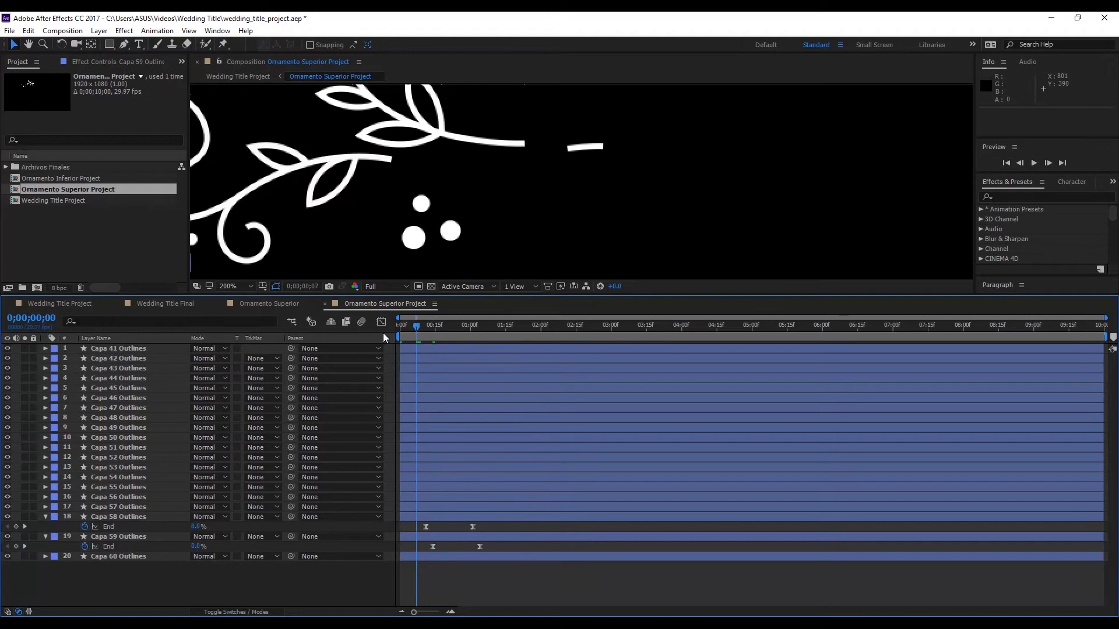
key("space")
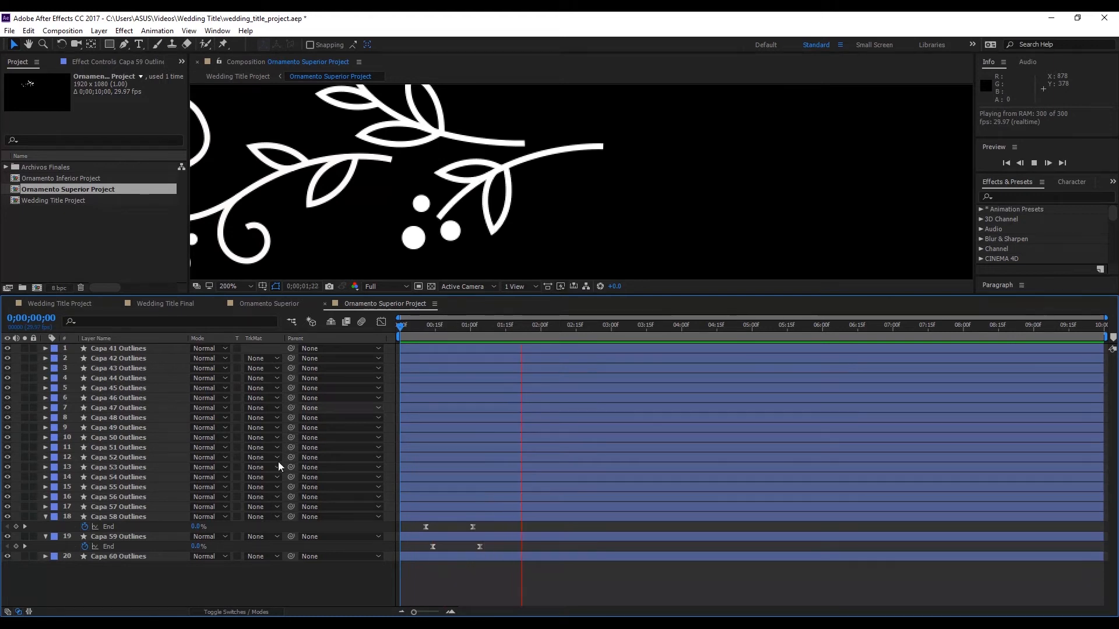
key("space")
left_click_drag(413, 327, 543, 326)
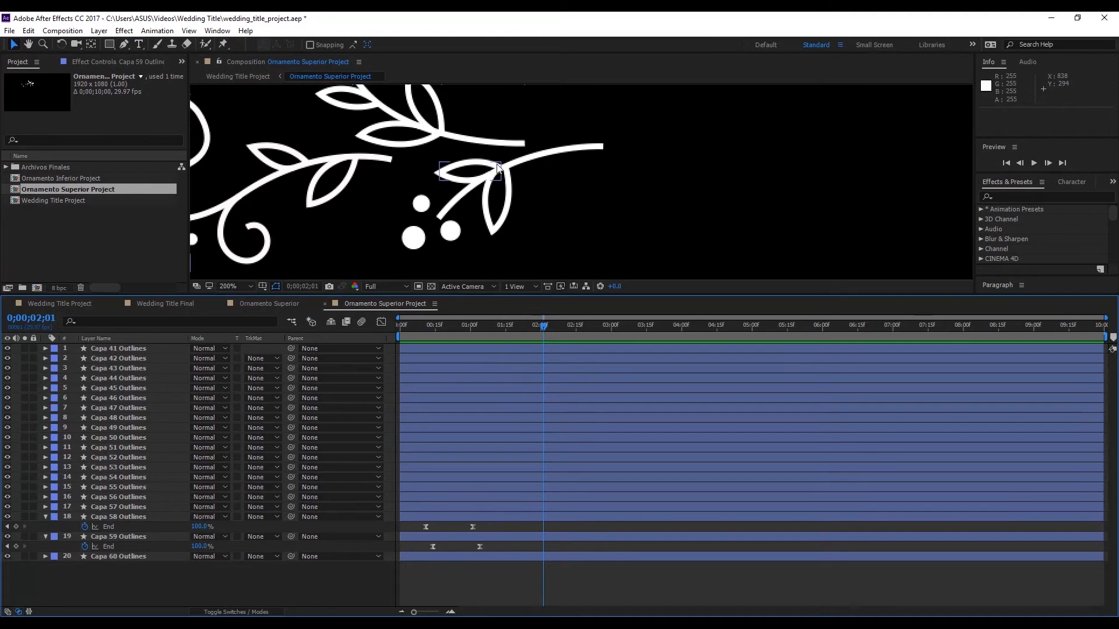
left_click(502, 142)
left_click_drag(558, 141, 593, 179)
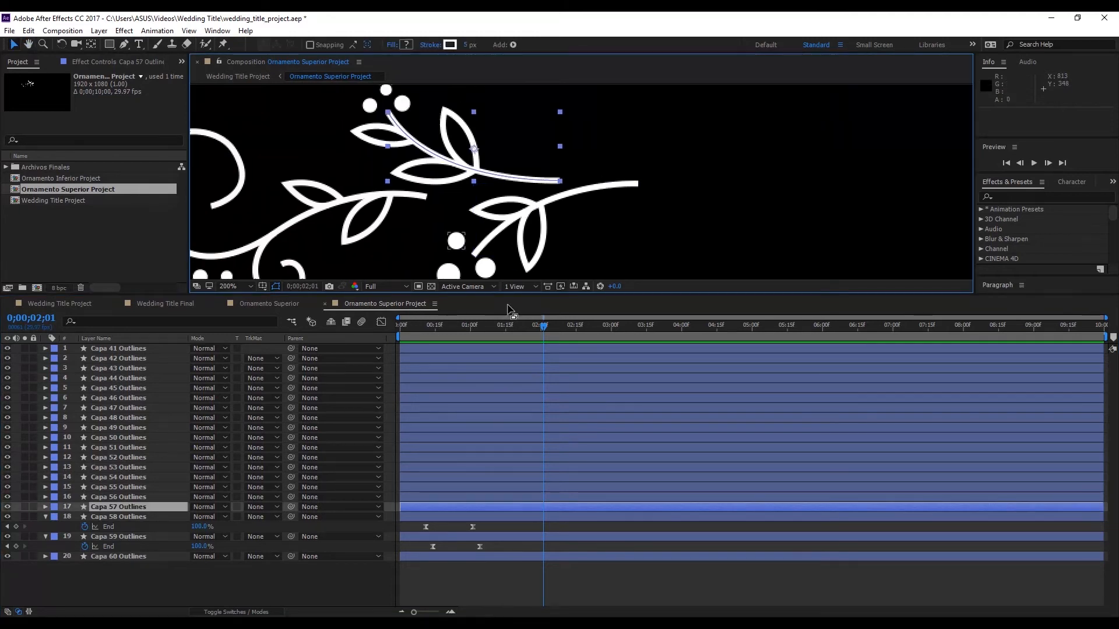
left_click(597, 178)
left_click(494, 174)
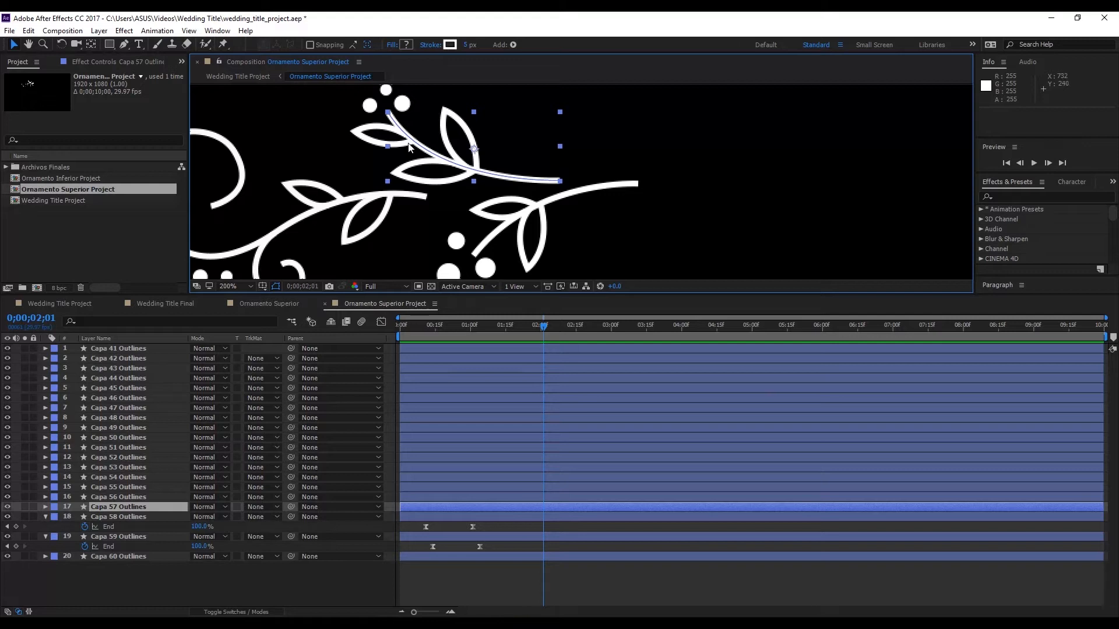
Check the leaf's start against the stem at 400% and shift both End keyframes of Capa 58 Outlines to start at 0;00;00;13.
mouse_move(474, 324)
left_mouse_down()
mouse_move(417, 336)
mouse_move(451, 341)
mouse_move(418, 349)
mouse_move(431, 351)
left_mouse_up()
key("z")
left_click(560, 205)
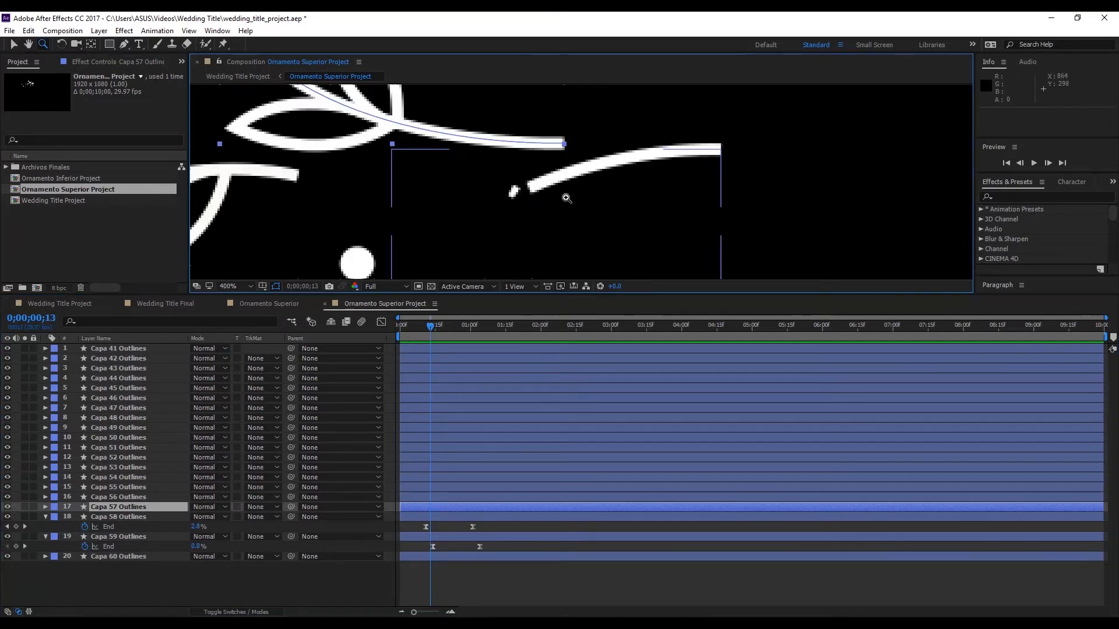
key("v")
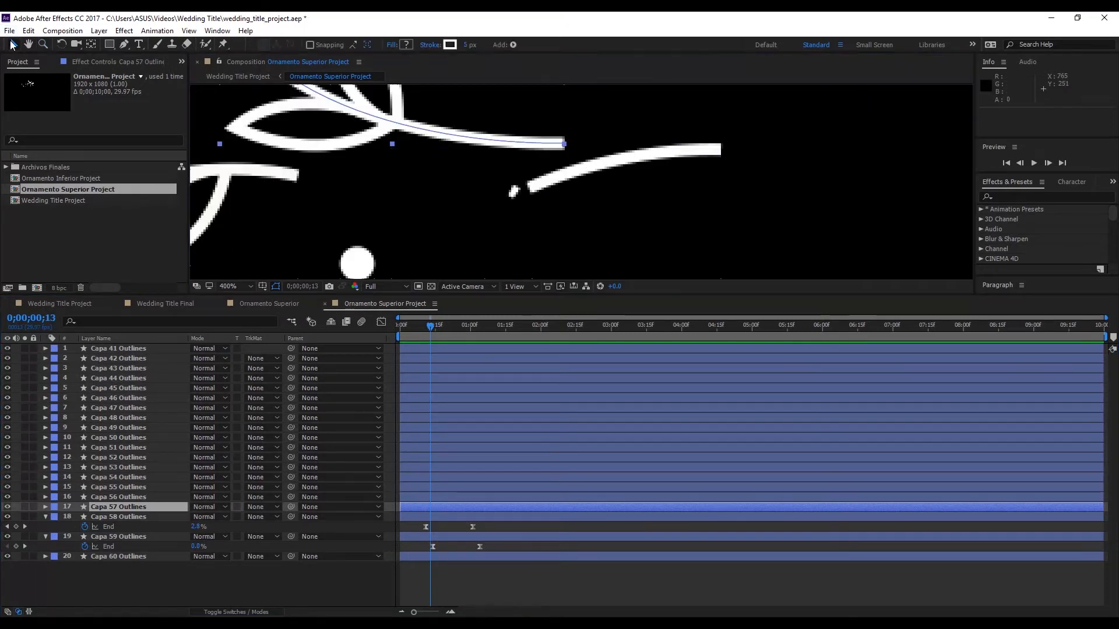
left_click(442, 517)
left_click_drag(418, 530, 478, 529)
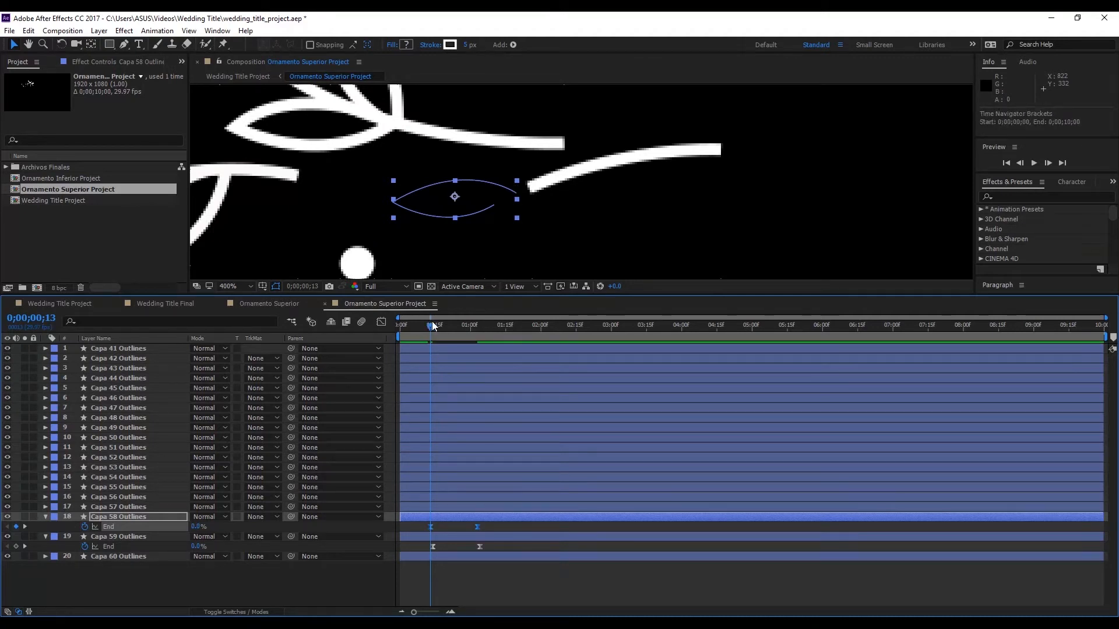
Shift both End keyframes of Capa 59 Outlines so the leaf starts drawing at 0;00;00;15.
left_click_drag(439, 330, 477, 332)
mouse_move(424, 546)
left_mouse_down()
mouse_move(488, 541)
mouse_move(435, 548)
left_mouse_up()
left_click(435, 574)
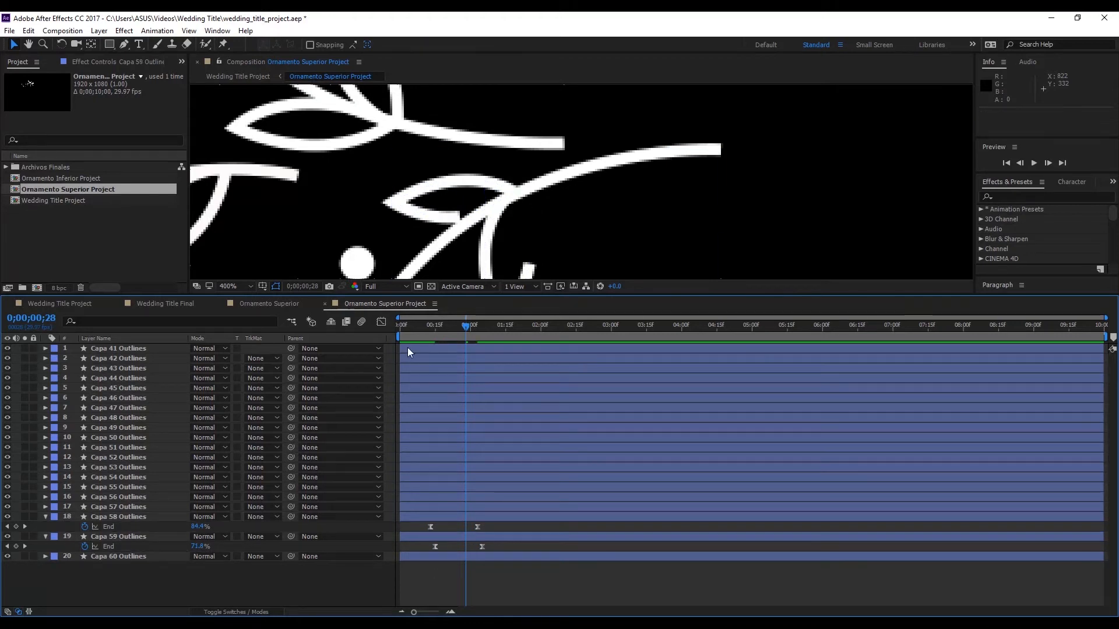
Paste the copied End keyframes into the second stem's layer, Capa 57 Outlines, at 0;00;00;20.
mouse_move(419, 329)
left_mouse_down()
mouse_move(487, 329)
mouse_move(405, 330)
mouse_move(446, 328)
left_mouse_up()
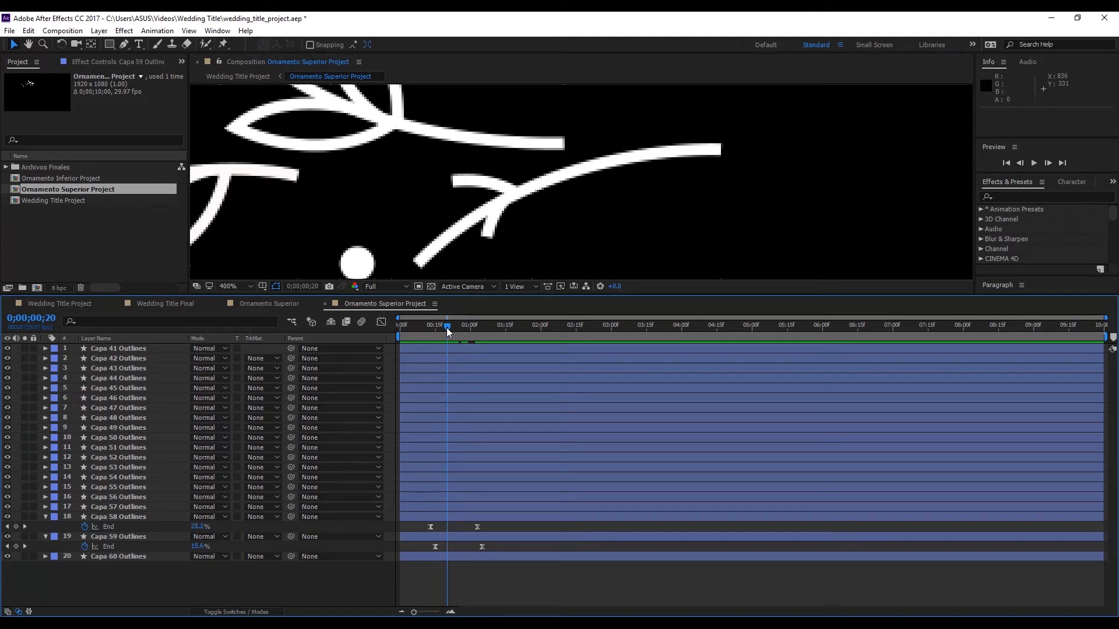
scroll(568, 174, "down", 1)
left_click_drag(566, 154, 578, 178)
left_click(572, 186)
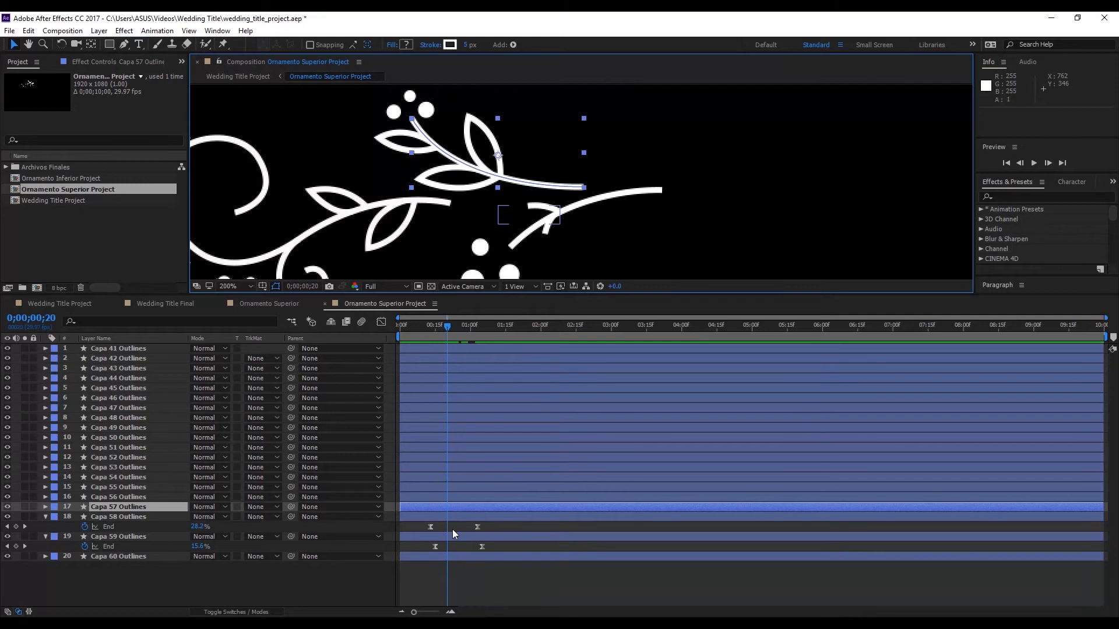
key("ctrl+v")
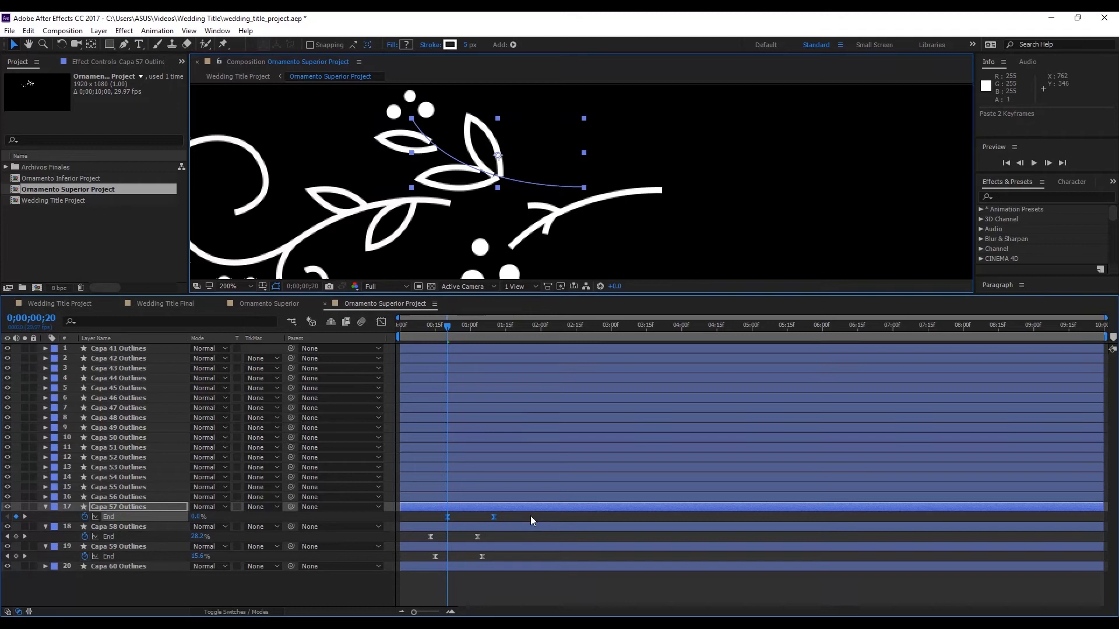
left_click(530, 516)
Extend the second stem's animation by moving the last End keyframe of Capa 57 Outlines to 0;00;01;17, and preview it.
left_click_drag(470, 331, 506, 337)
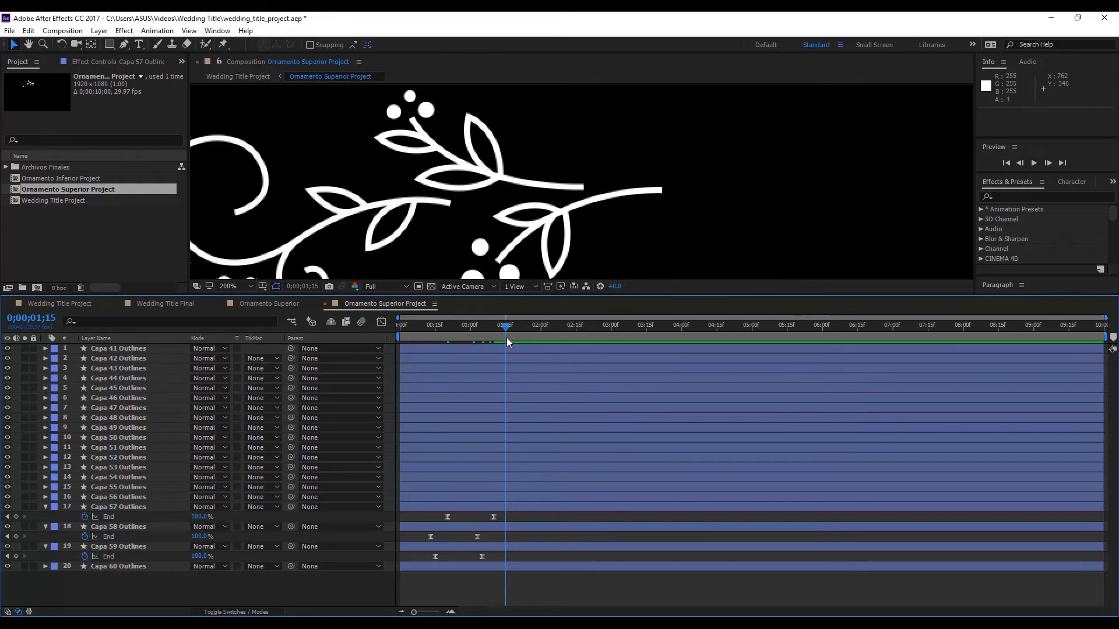
left_click_drag(506, 328, 509, 323)
left_click_drag(494, 517, 509, 519)
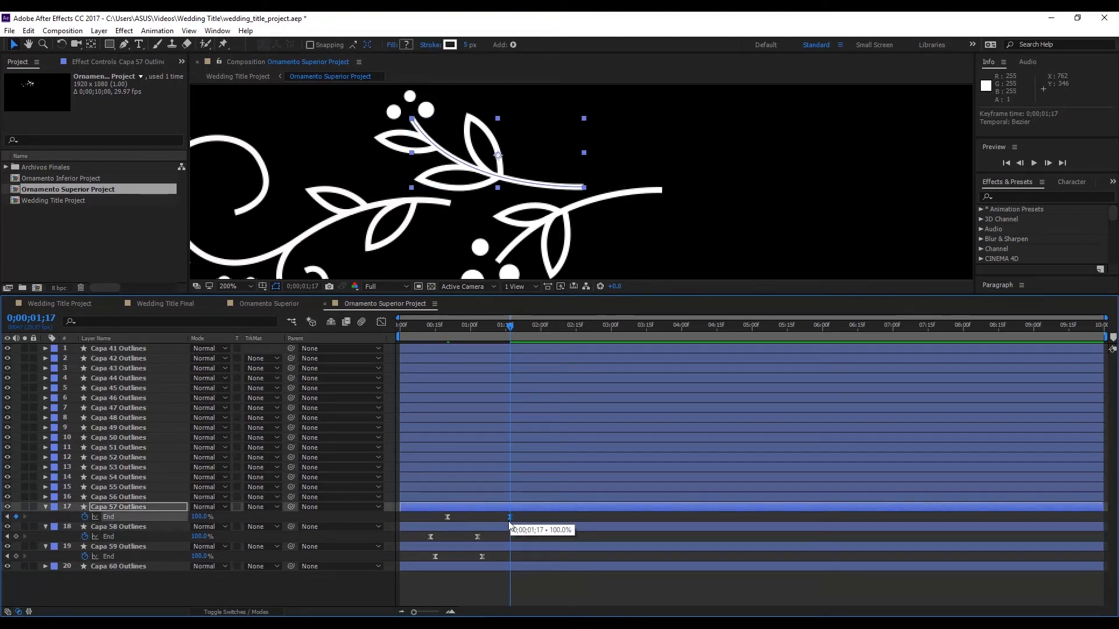
key("space")
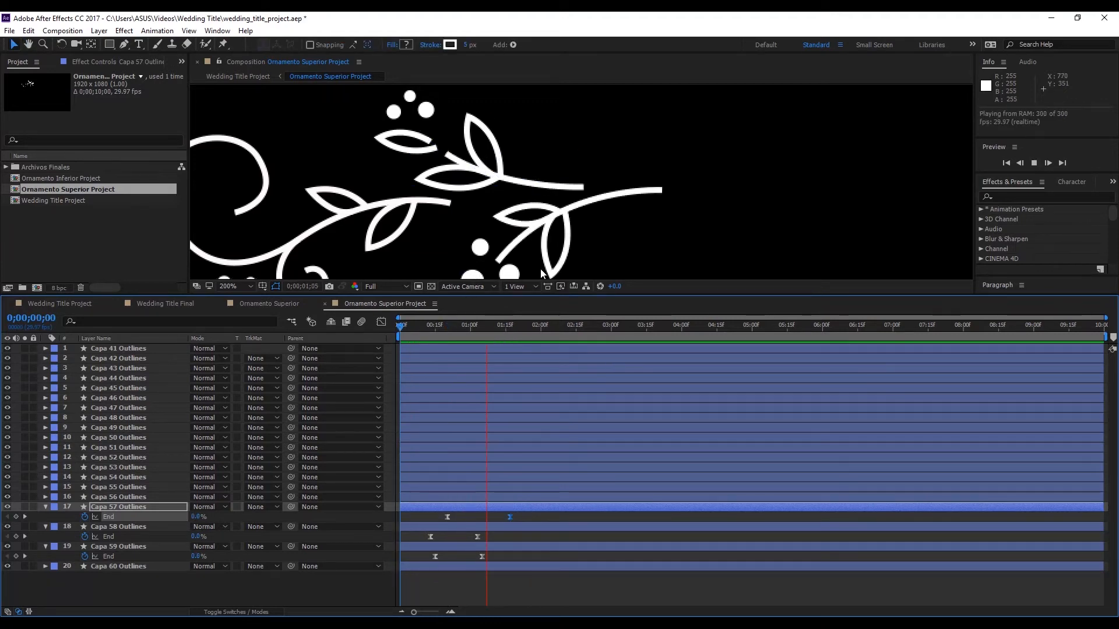
key("space")
key("space")
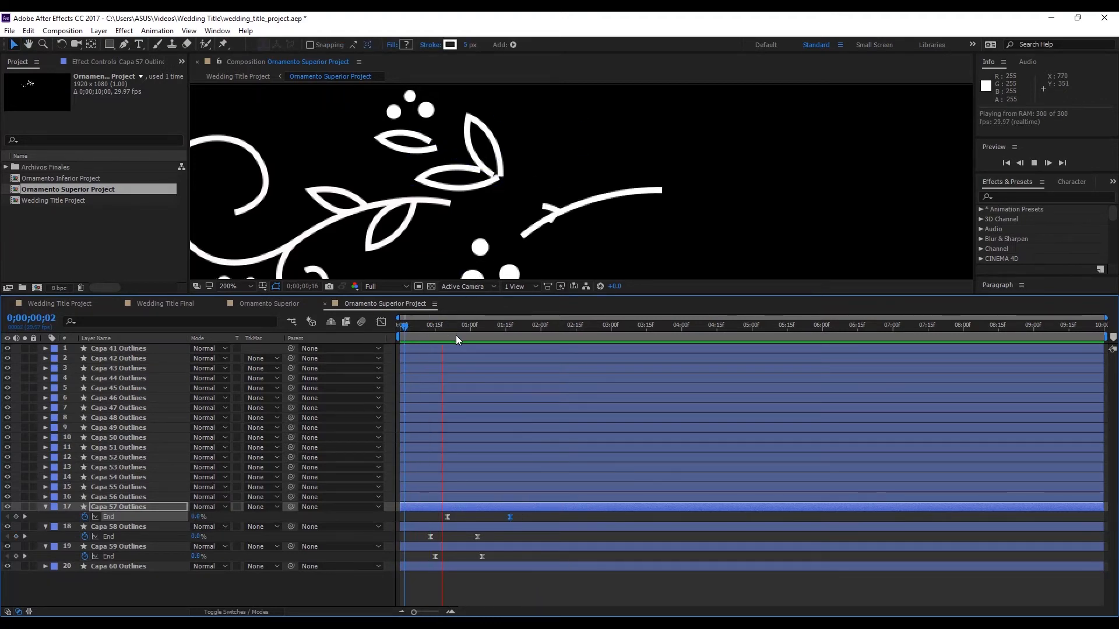
left_click_drag(464, 332, 482, 336)
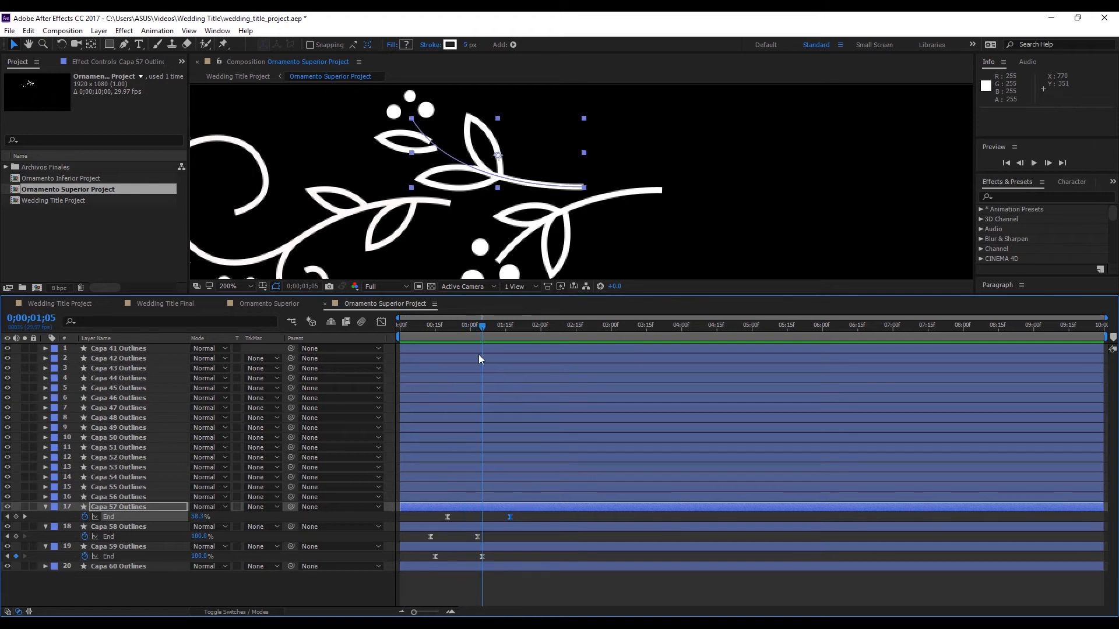
Copy both End keyframes of Capa 58 Outlines and collapse the properties of the animated layers.
left_click_drag(491, 538, 422, 537)
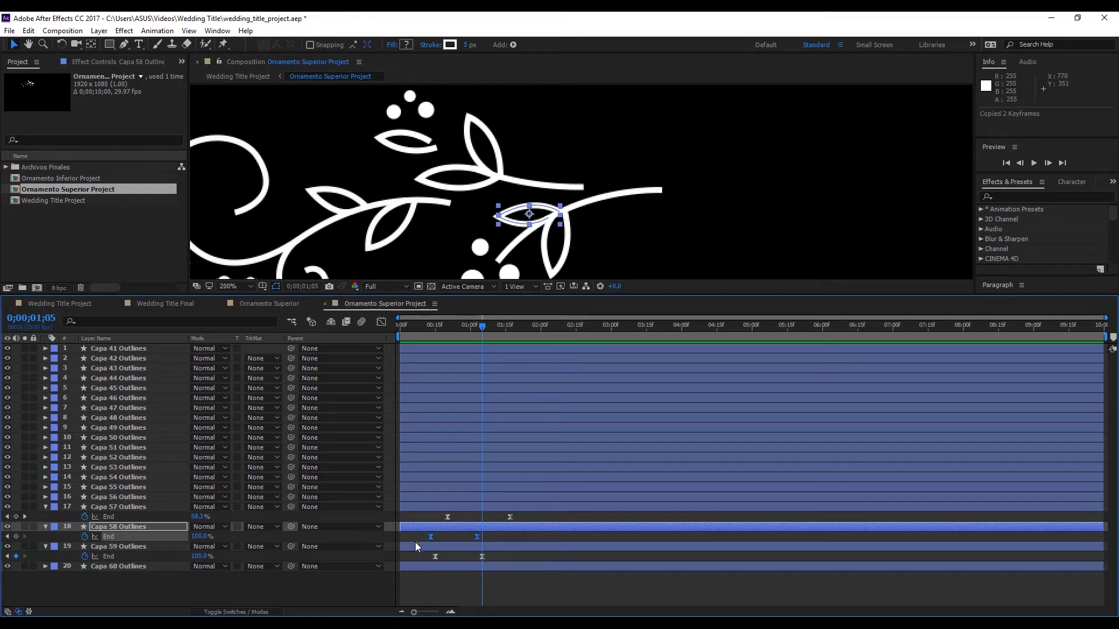
left_click(45, 507)
left_click(46, 517)
left_click(46, 527)
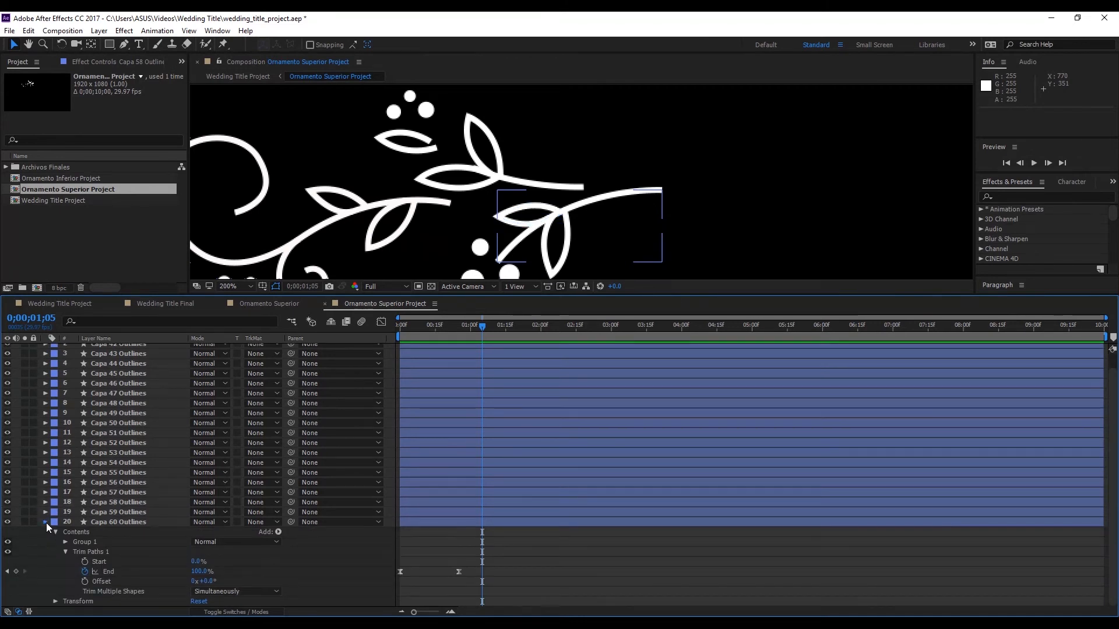
left_click(47, 523)
left_click(509, 550)
Paste the End keyframes into the leaf layer Capa 56 Outlines and shift them to start at 0;00;01;02 where the stem reaches it.
left_click(491, 187)
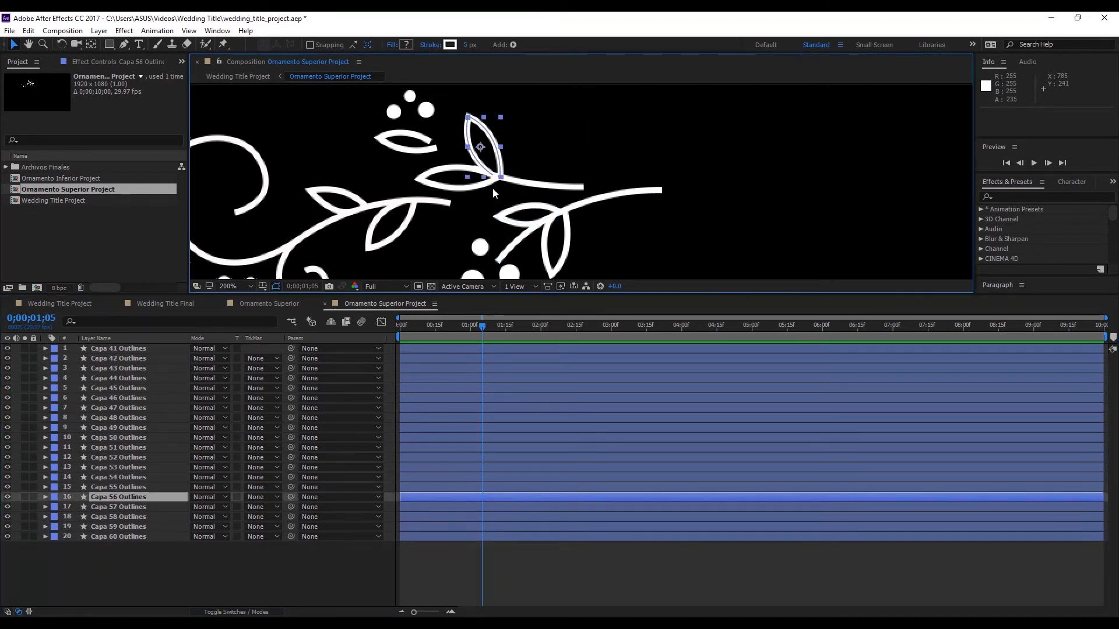
left_click(478, 329)
left_click(472, 328)
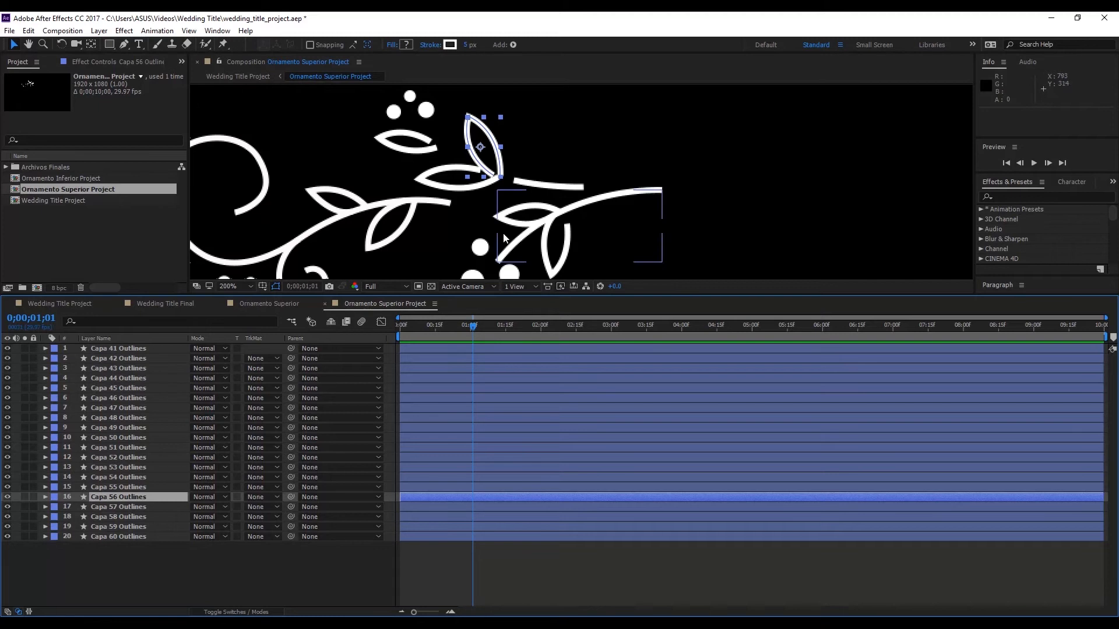
scroll(582, 183, "up", 2)
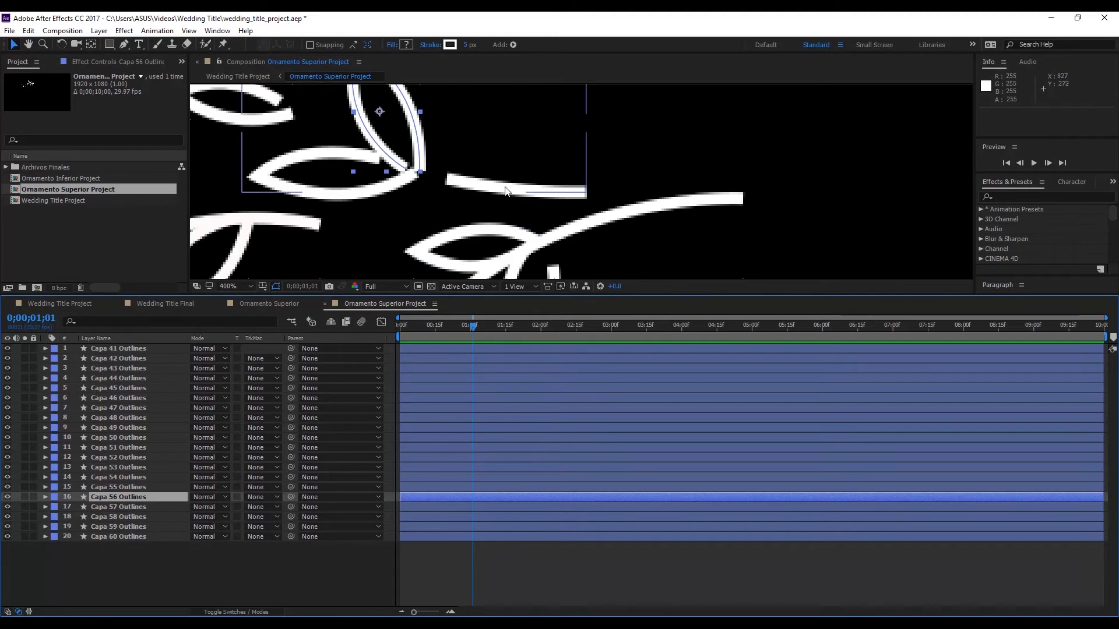
left_click(471, 330)
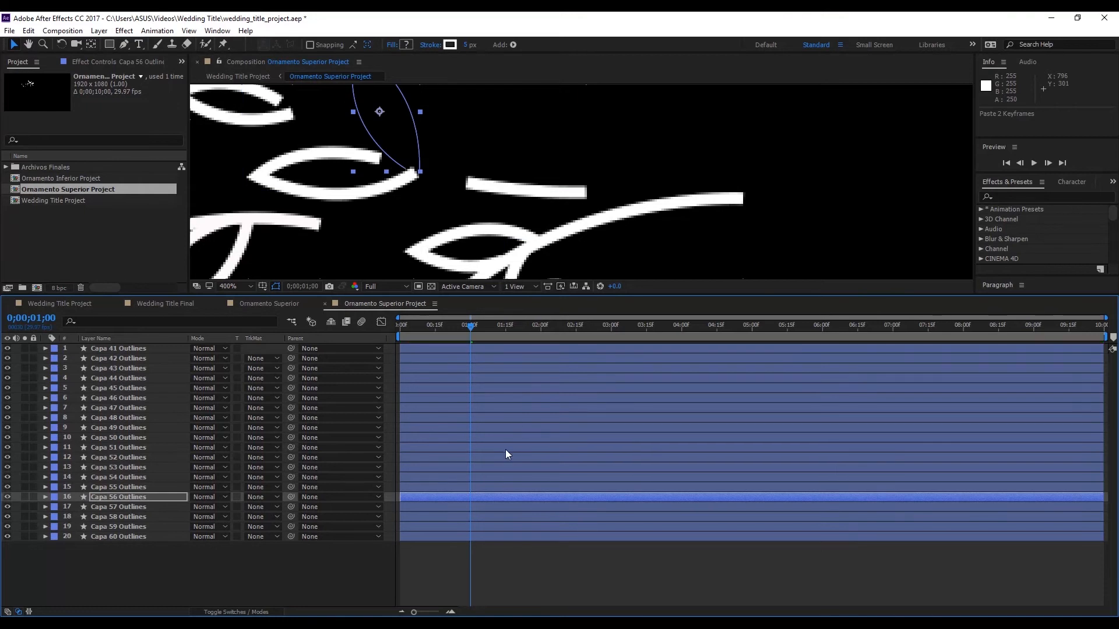
key("u")
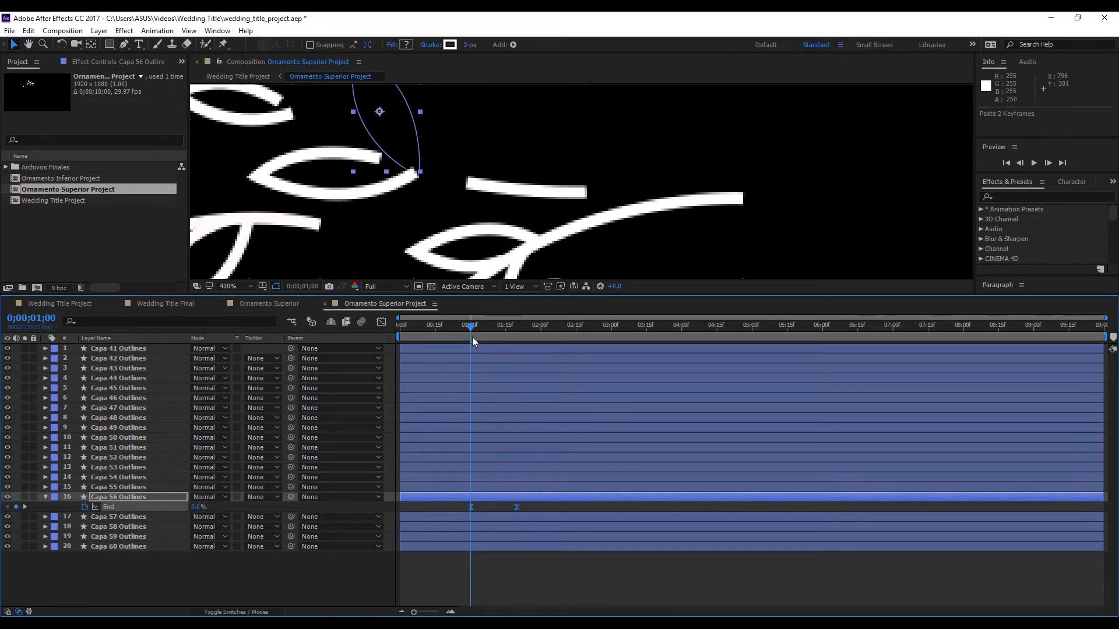
left_click_drag(472, 330, 475, 332)
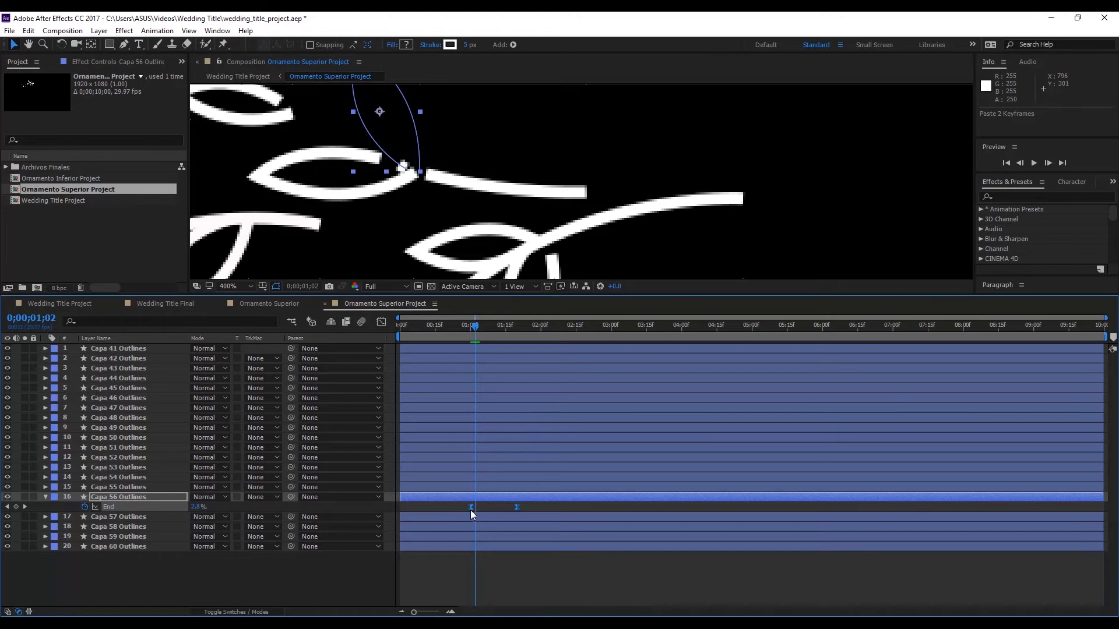
left_click_drag(471, 510, 475, 508)
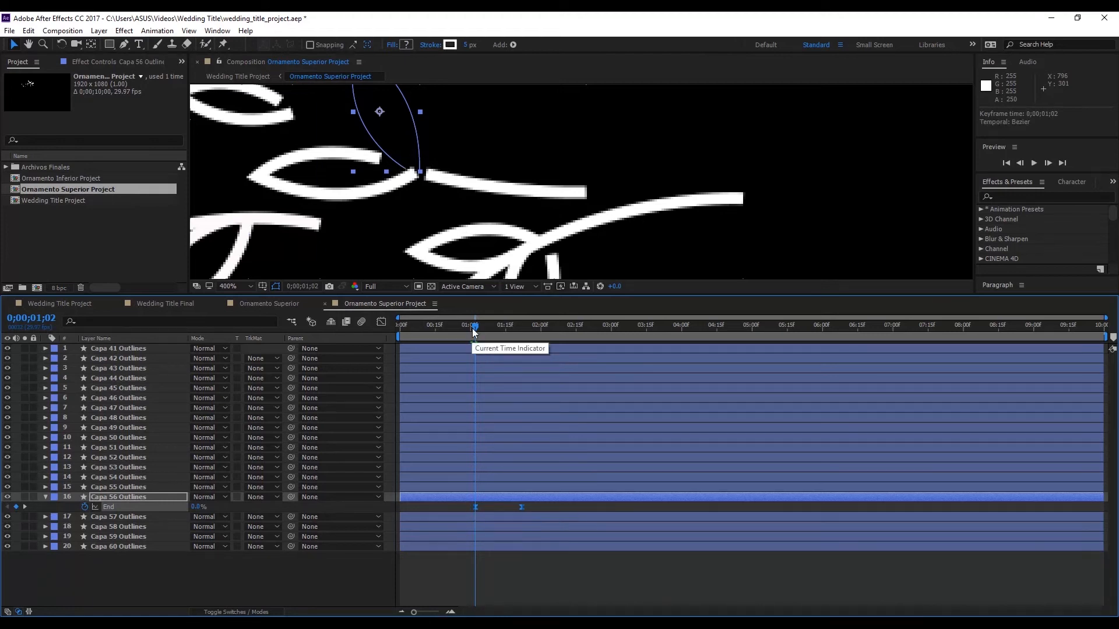
Try starting the End keyframes of Capa 56 Outlines at 0;00;01;01, and return them to 0;00;01;02.
left_click_drag(473, 331, 477, 333)
left_click_drag(476, 507, 474, 508)
left_click_drag(478, 329, 475, 334)
scroll(438, 219, "up", 1)
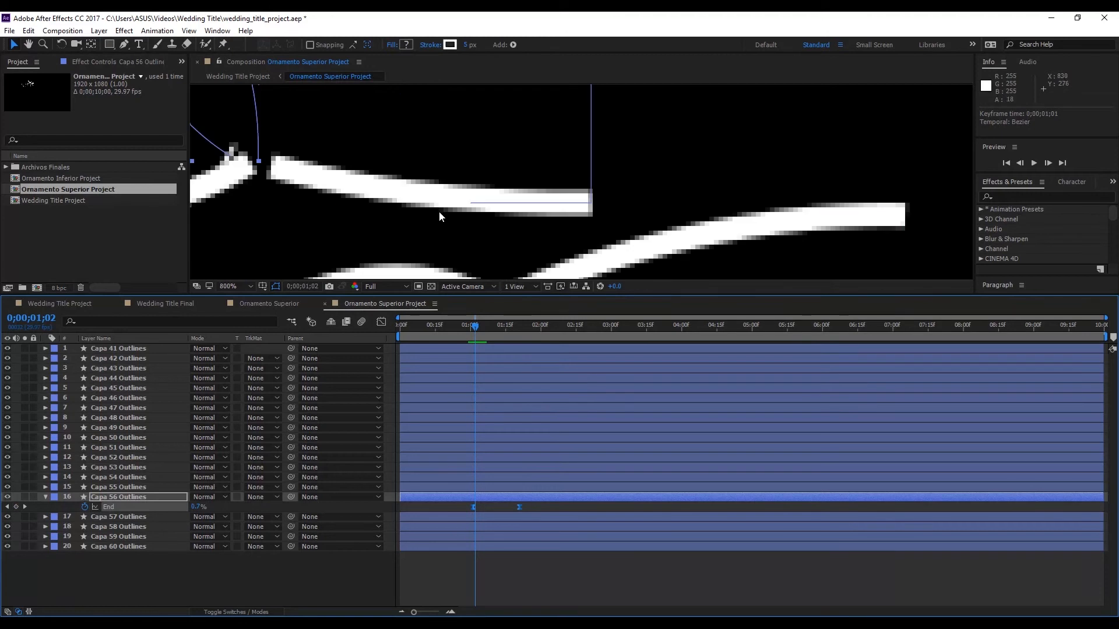
left_click_drag(231, 157, 315, 161)
key("v")
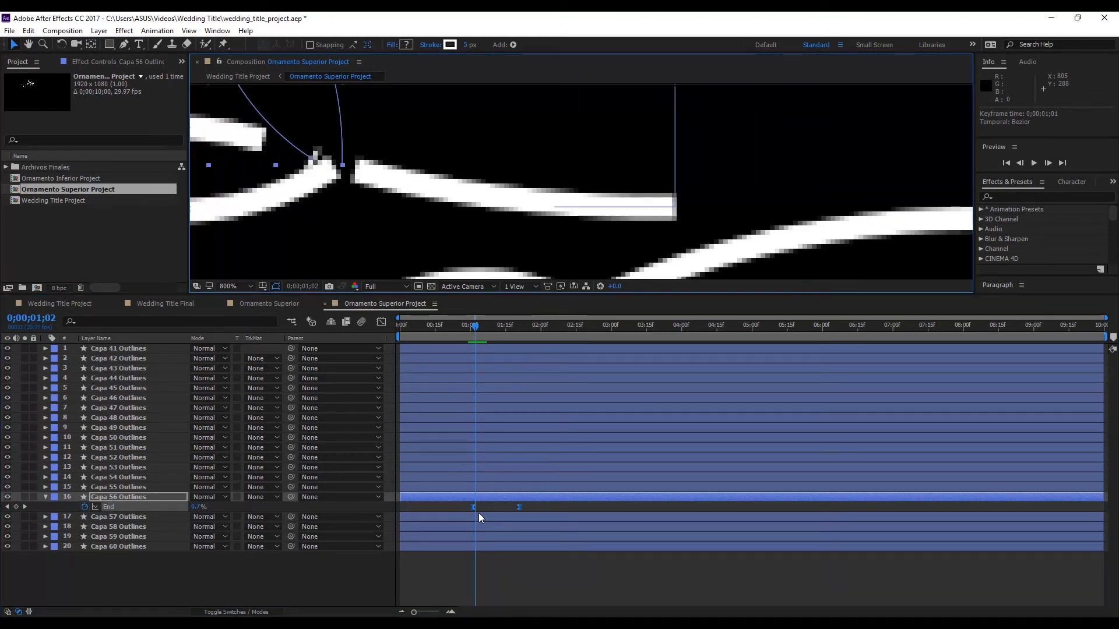
left_click(473, 509)
left_click_drag(473, 509, 475, 509)
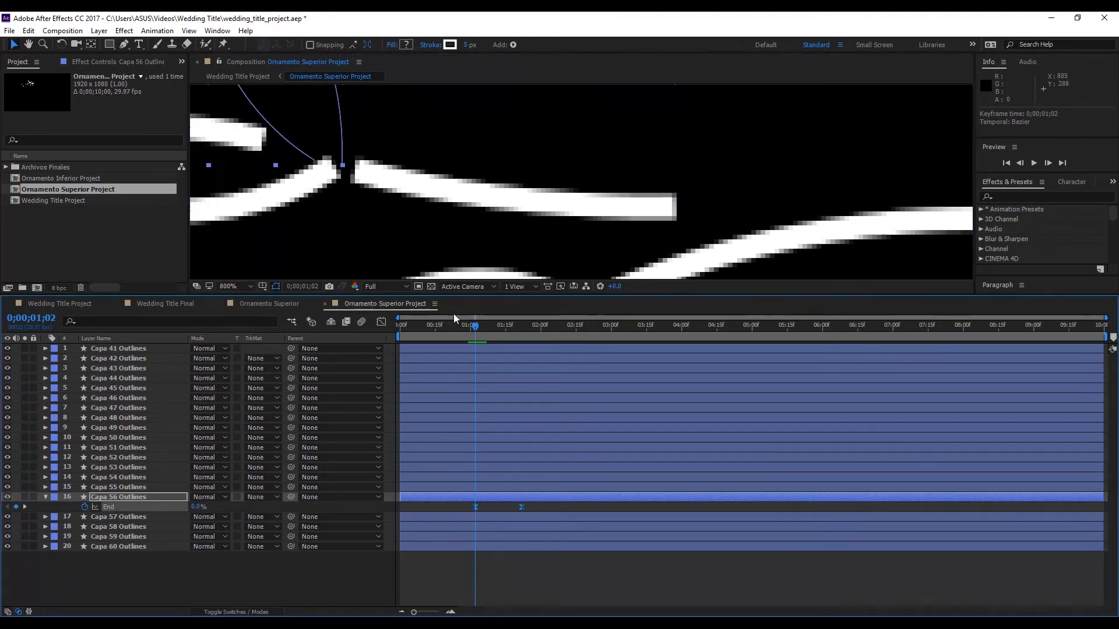
Scrub through the growth of the Capa 56 Outlines leaf and examine where it and its neighbouring leaf meet the stem.
scroll(451, 219, "down", 1)
mouse_move(475, 329)
left_mouse_down()
mouse_move(491, 330)
mouse_move(464, 334)
mouse_move(495, 337)
left_mouse_up()
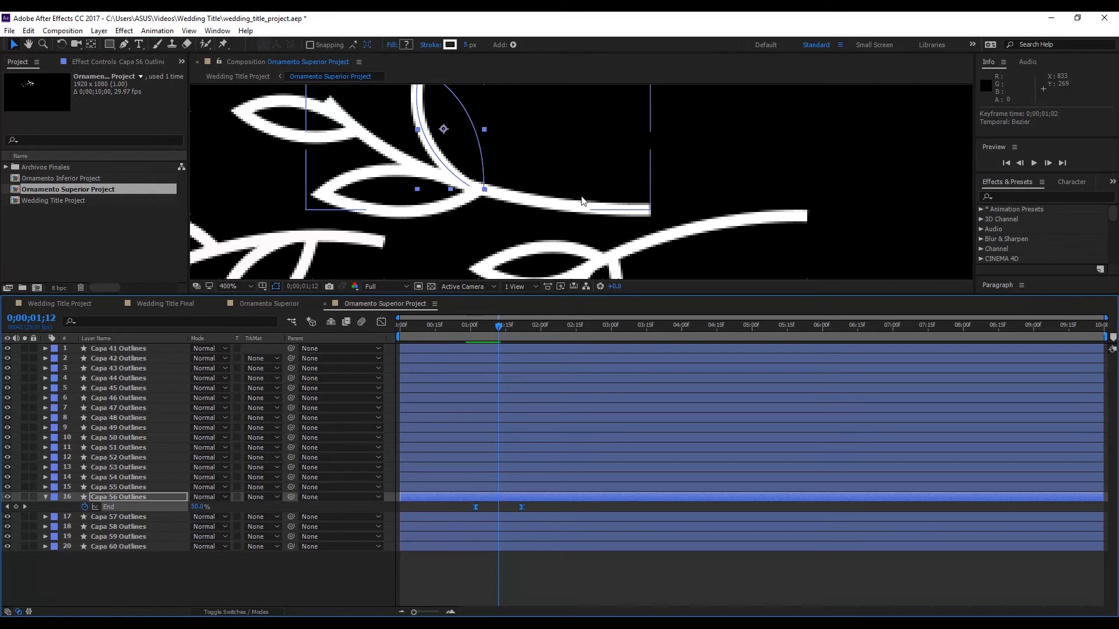
key("space")
mouse_move(565, 159)
left_mouse_down()
mouse_move(600, 167)
mouse_move(552, 165)
mouse_move(573, 167)
left_mouse_up()
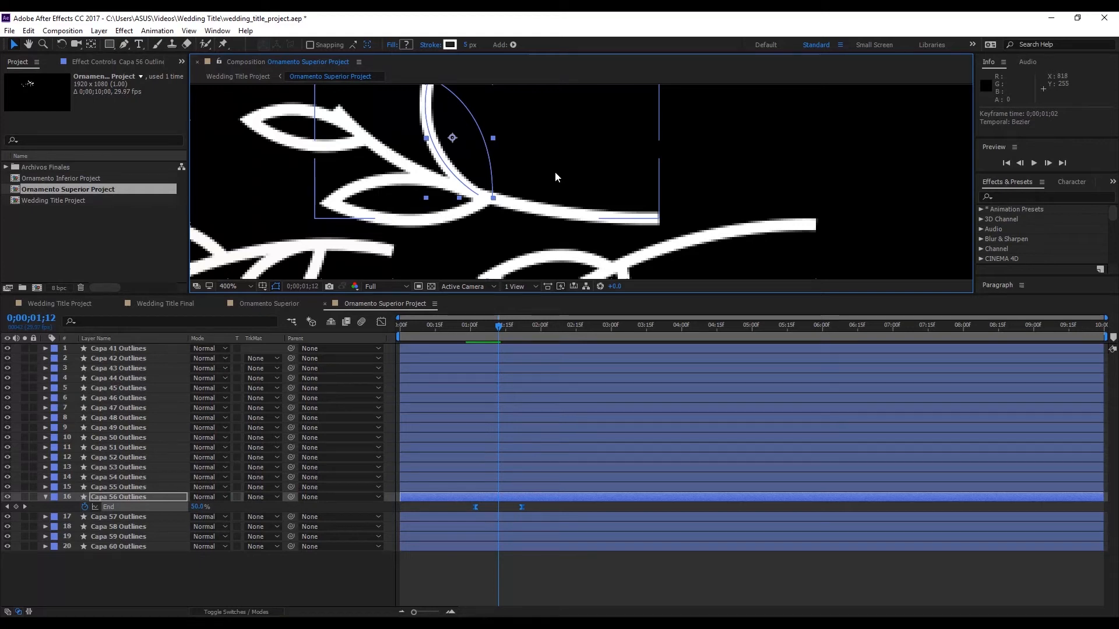
key("space")
left_click_drag(485, 187, 494, 205)
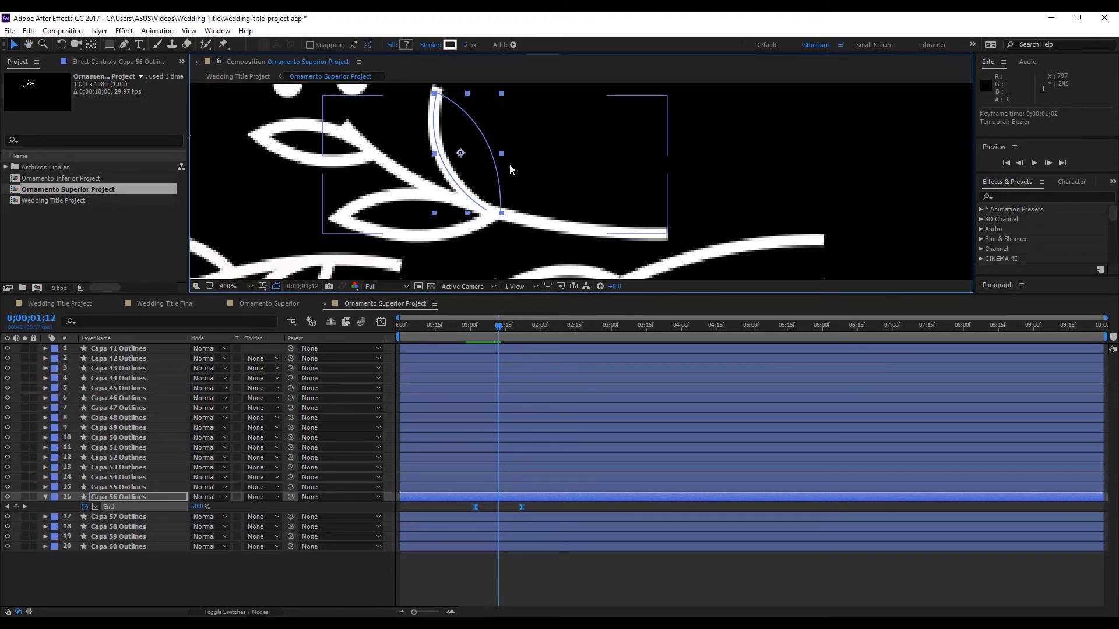
mouse_move(487, 327)
left_mouse_down()
mouse_move(462, 327)
mouse_move(505, 332)
mouse_move(468, 332)
mouse_move(488, 334)
left_mouse_up()
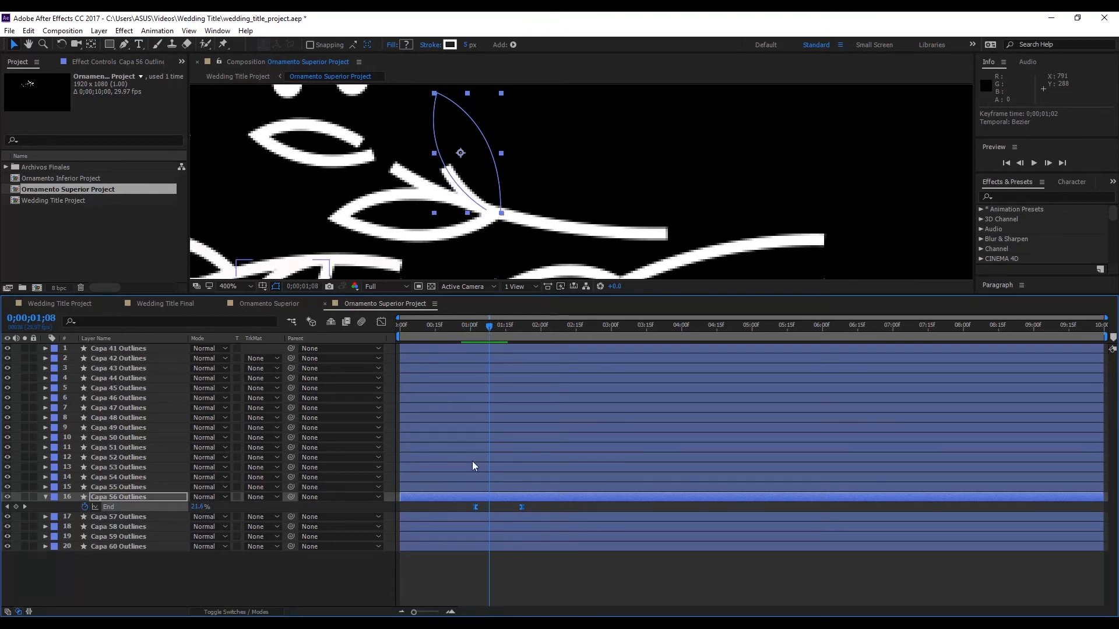
left_click_drag(487, 330, 479, 331)
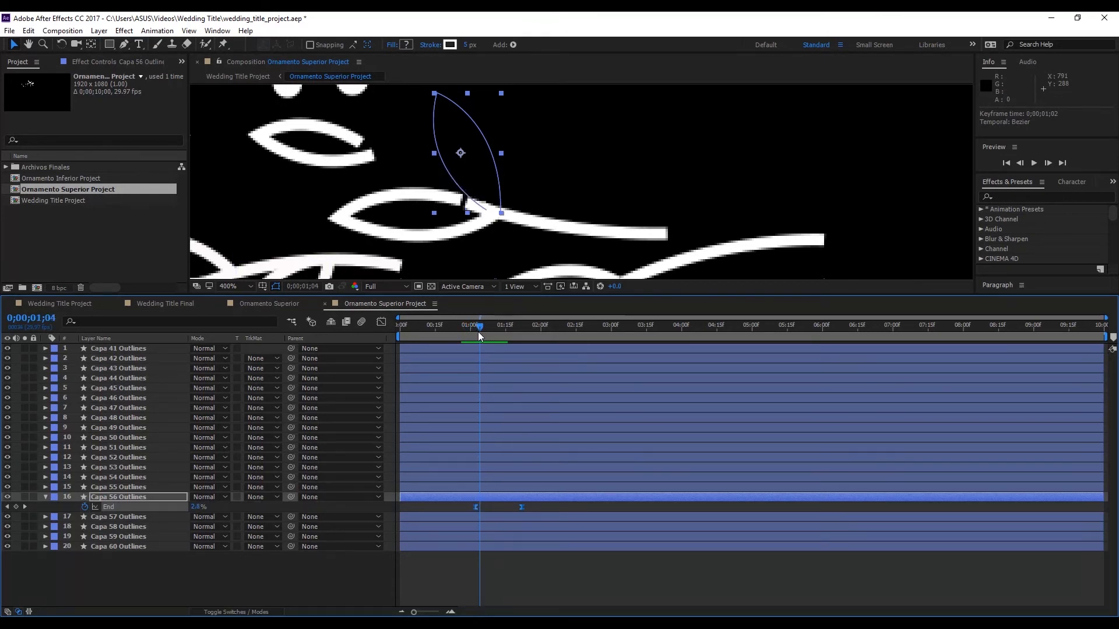
Paste the copied End keyframes into the lower leaf layer, Capa 55 Outlines, at 0;00;01;01 and reveal its keyframes.
left_click(418, 197)
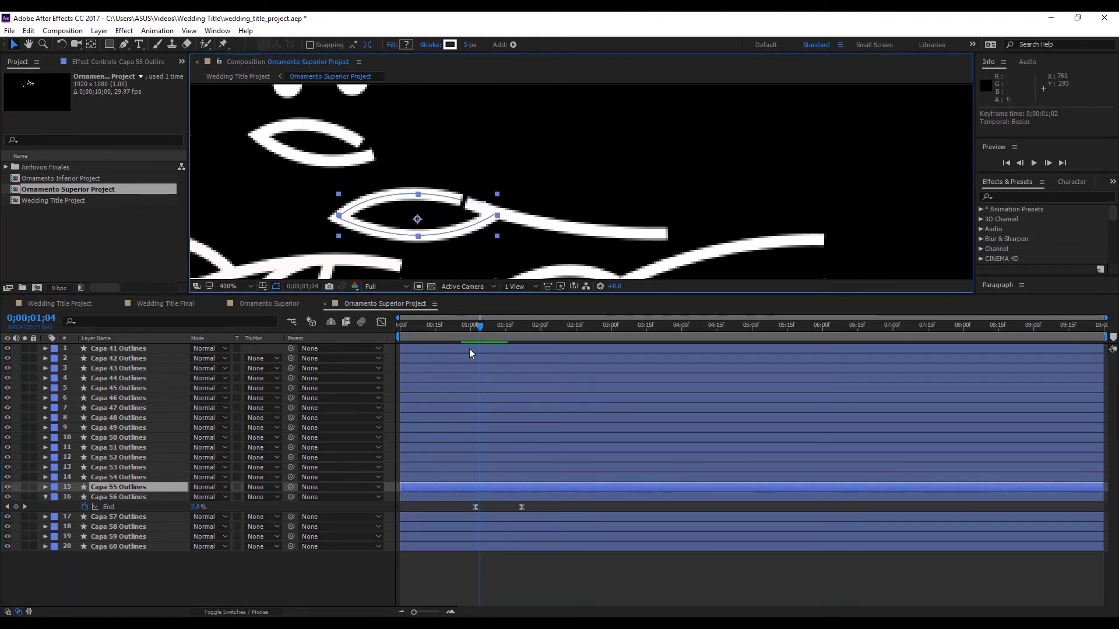
left_click_drag(471, 326, 473, 330)
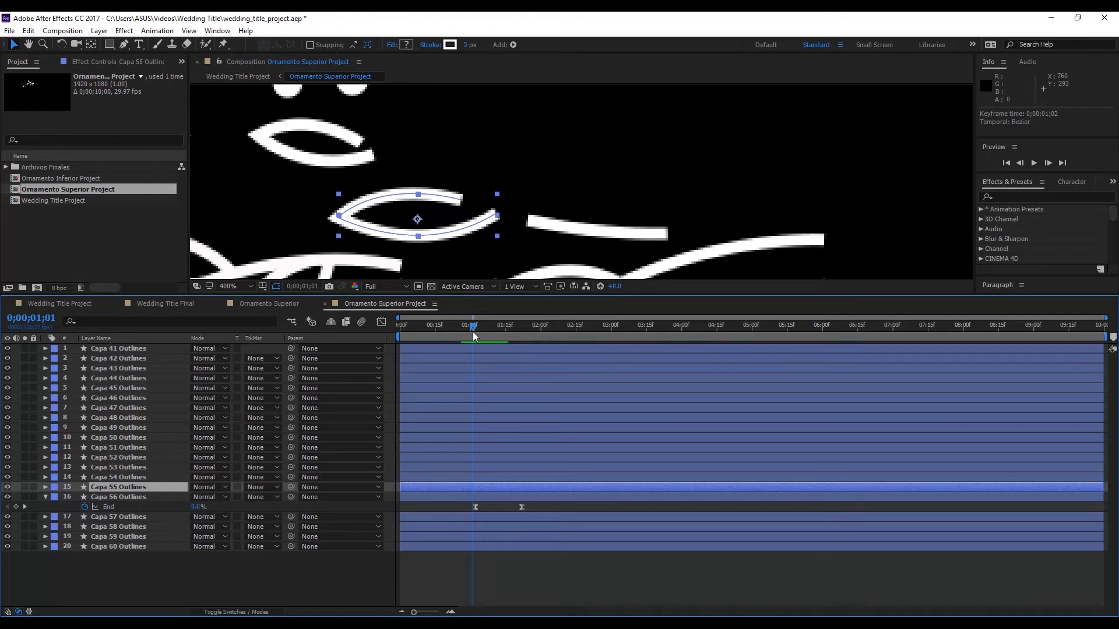
key("ctrl+v")
key("u")
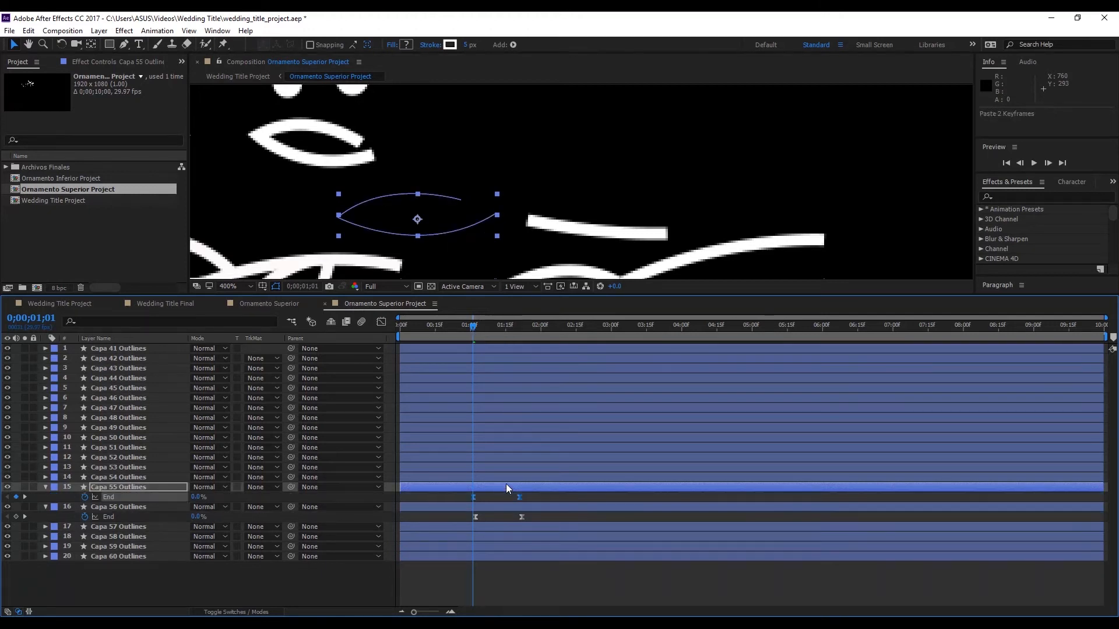
left_click(516, 579)
Shift both End keyframes of Capa 55 Outlines to start at 0;00;01;04 and scrub through the leaf's growth.
left_click_drag(473, 327, 475, 329)
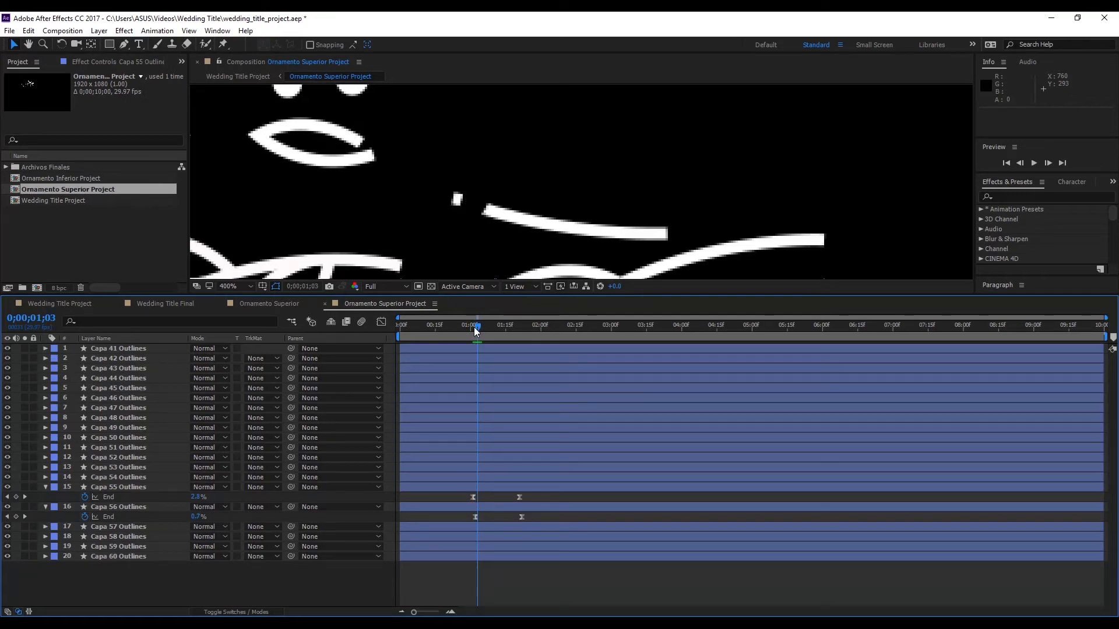
left_click_drag(474, 327, 476, 333)
mouse_move(465, 495)
left_mouse_down()
mouse_move(499, 502)
mouse_move(480, 498)
left_mouse_up()
left_click(471, 498)
mouse_move(475, 327)
left_mouse_down()
mouse_move(456, 321)
mouse_move(515, 333)
mouse_move(420, 341)
mouse_move(502, 346)
mouse_move(492, 346)
left_mouse_up()
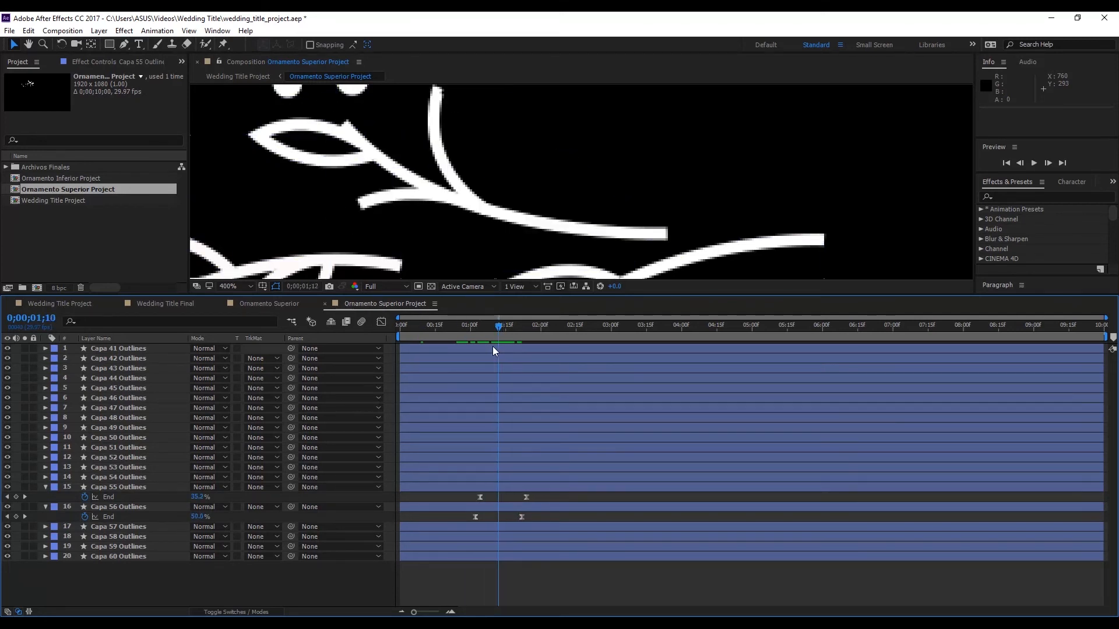
Paste the End keyframes into the leaf below the three dots, Capa 54 Outlines, at 0;00;01;09 and reveal them.
left_click(387, 191)
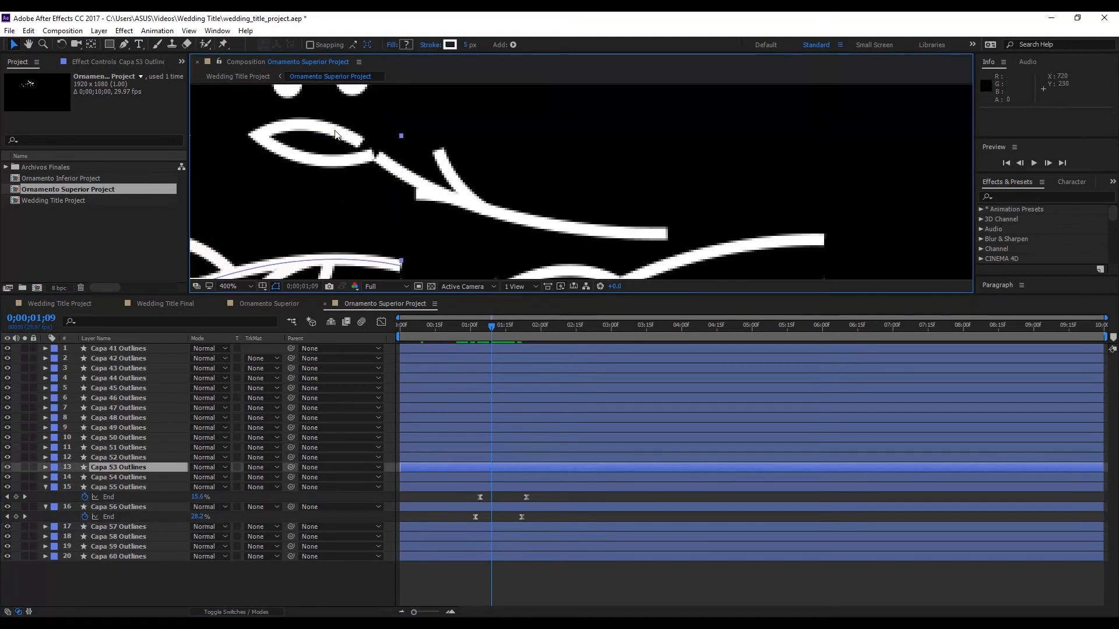
left_click_drag(502, 180, 644, 239)
left_click(678, 115)
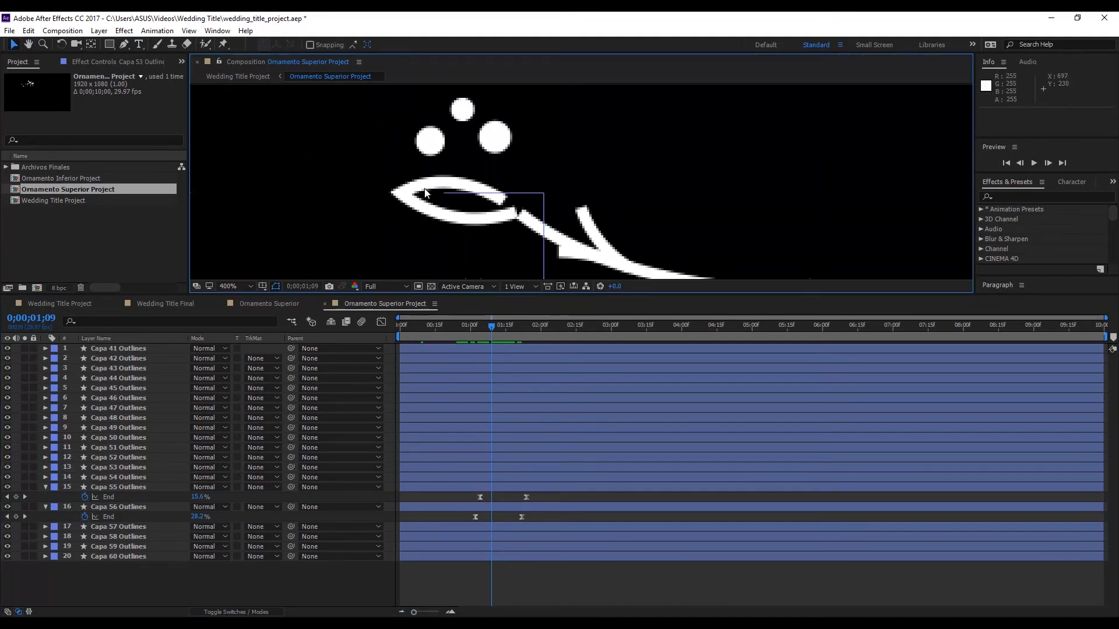
left_click(401, 191)
left_click(415, 204)
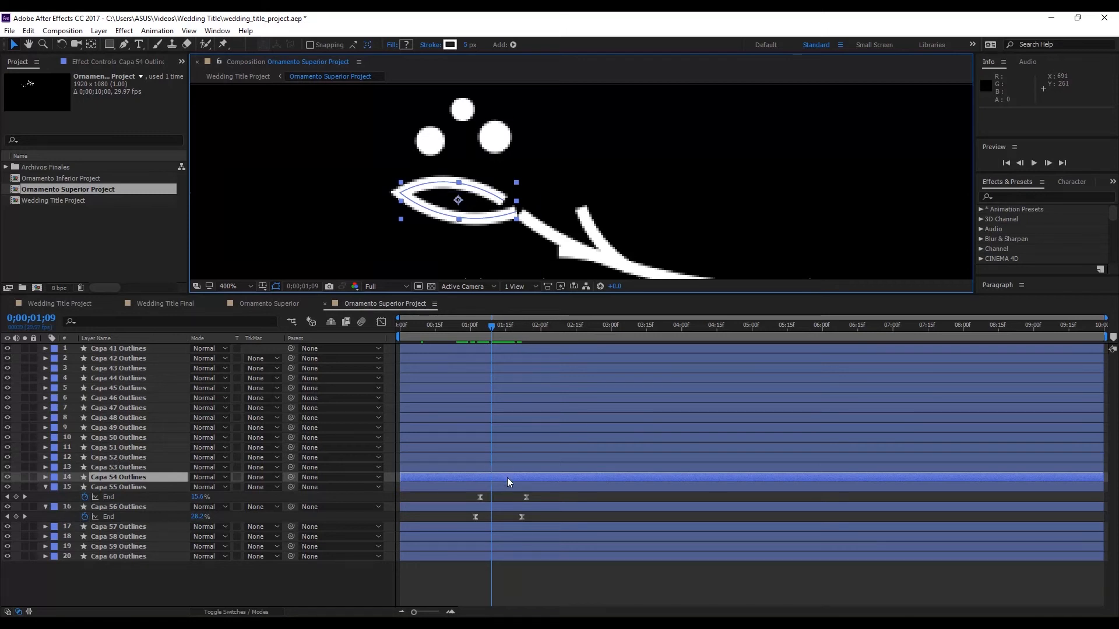
key("ctrl+v")
key("u")
Move the first End keyframe of Capa 54 Outlines to 0;00;01;10, where the stem reaches the leaf.
left_click_drag(464, 337, 493, 337)
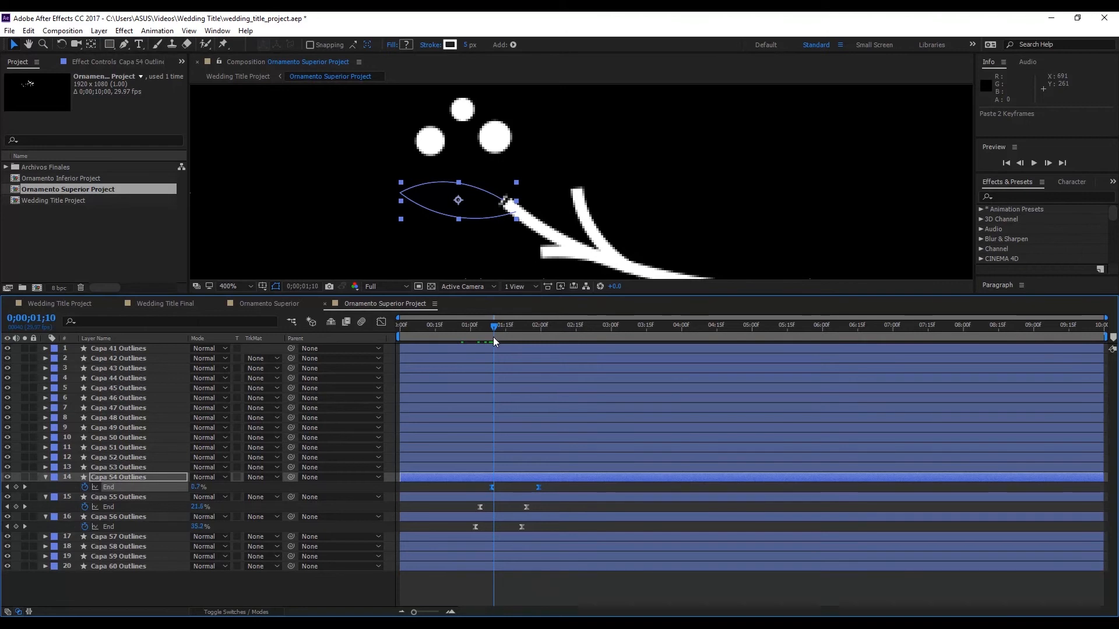
left_click(730, 115)
key("period")
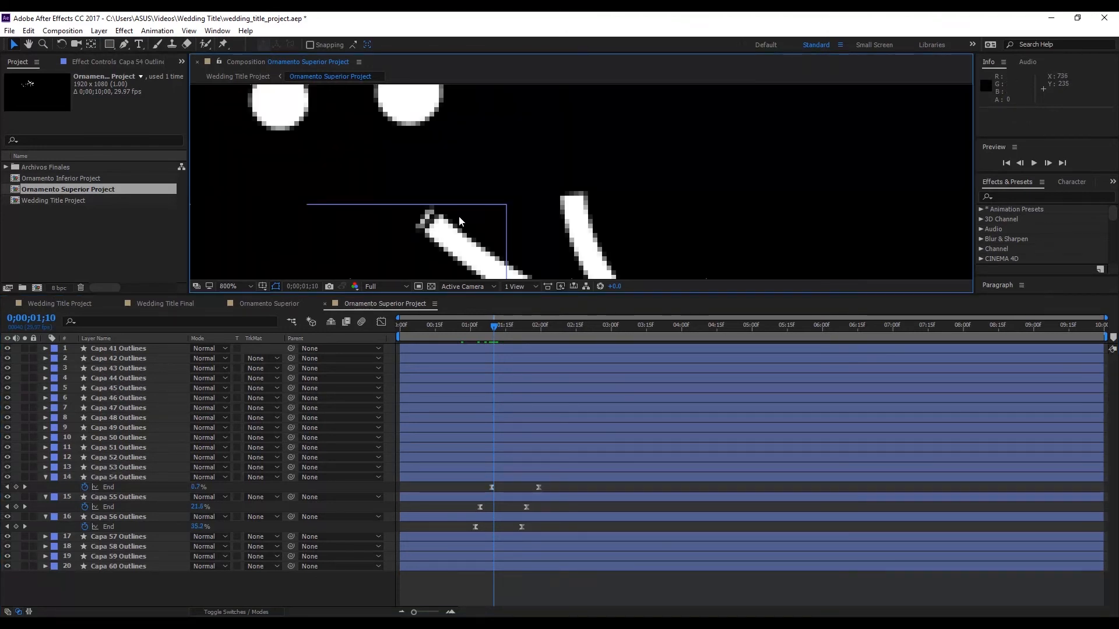
left_click_drag(460, 216, 607, 164)
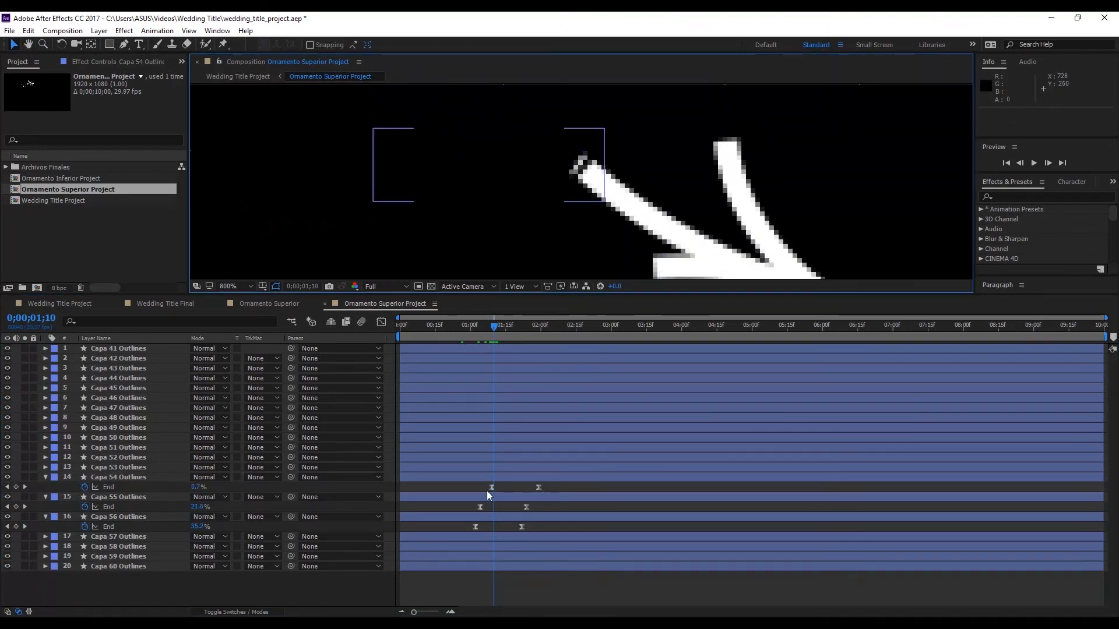
left_click_drag(491, 488, 493, 488)
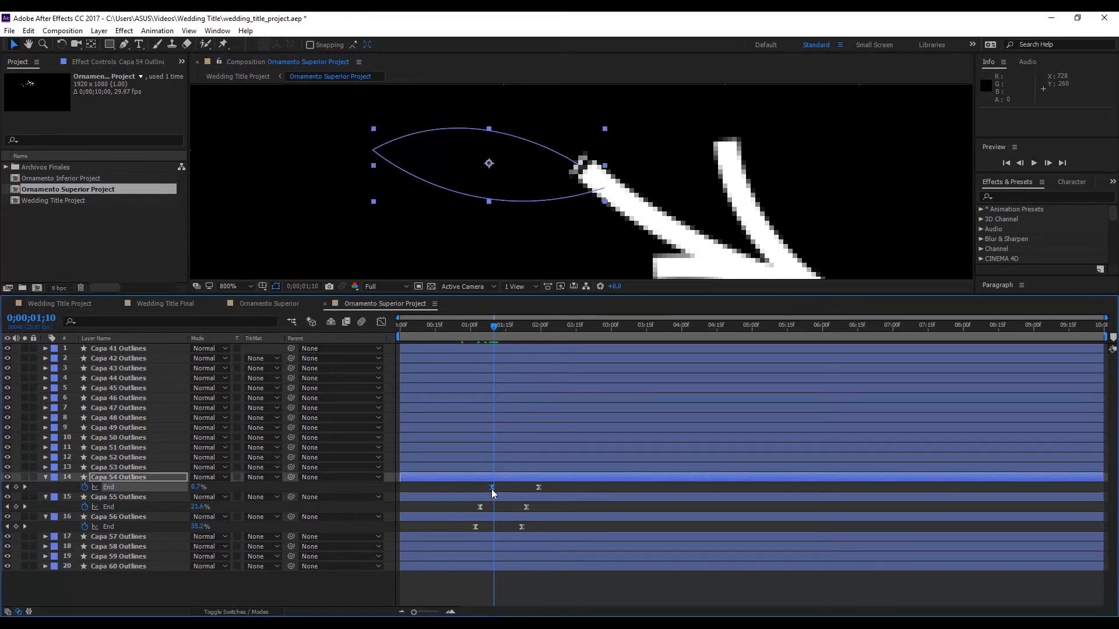
Preview the whole ornament from the start to check the timing of the stem and its leaves.
left_click_drag(500, 327, 520, 327)
scroll(643, 160, "down", 3)
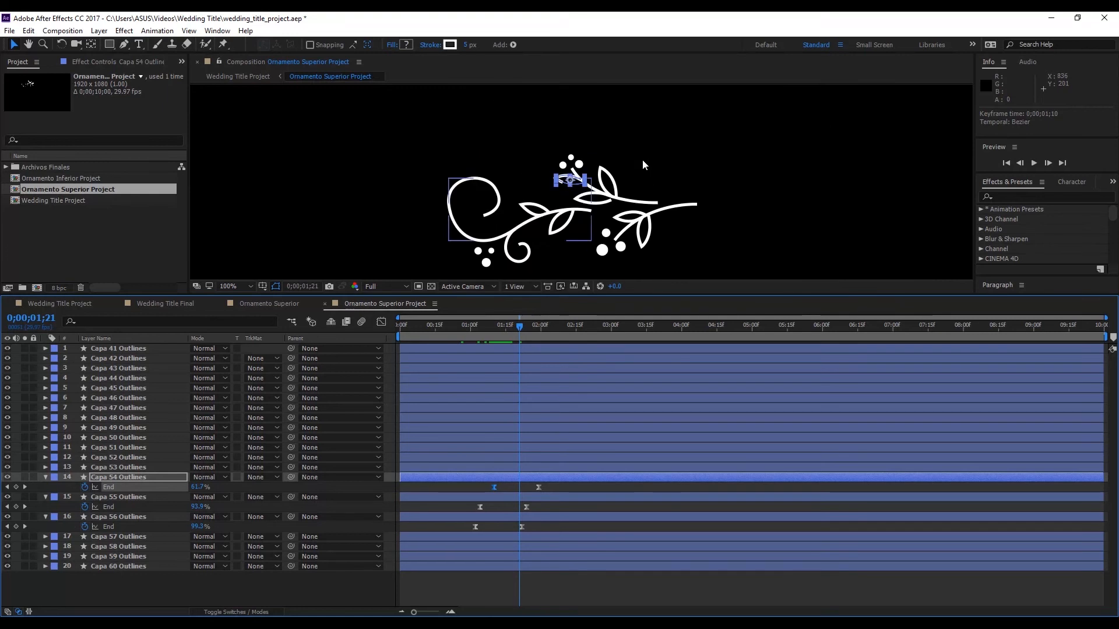
scroll(634, 175, "up", 1)
scroll(634, 175, "down", 1)
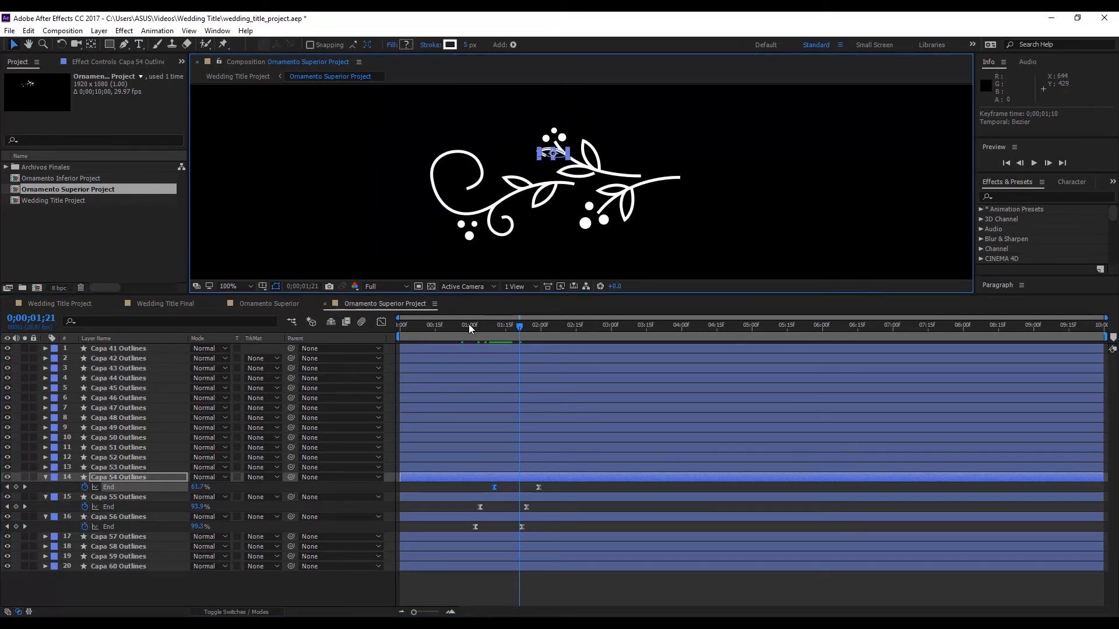
left_click_drag(469, 324, 369, 327)
key("space")
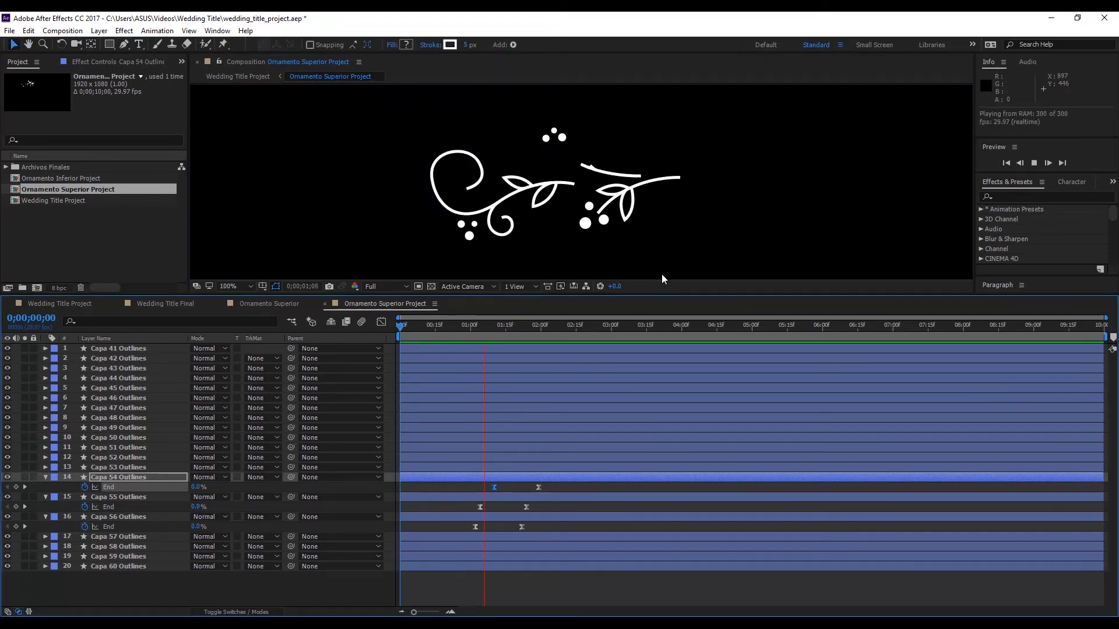
mouse_move(422, 326)
left_mouse_down()
mouse_move(443, 326)
mouse_move(389, 326)
left_mouse_up()
key("space")
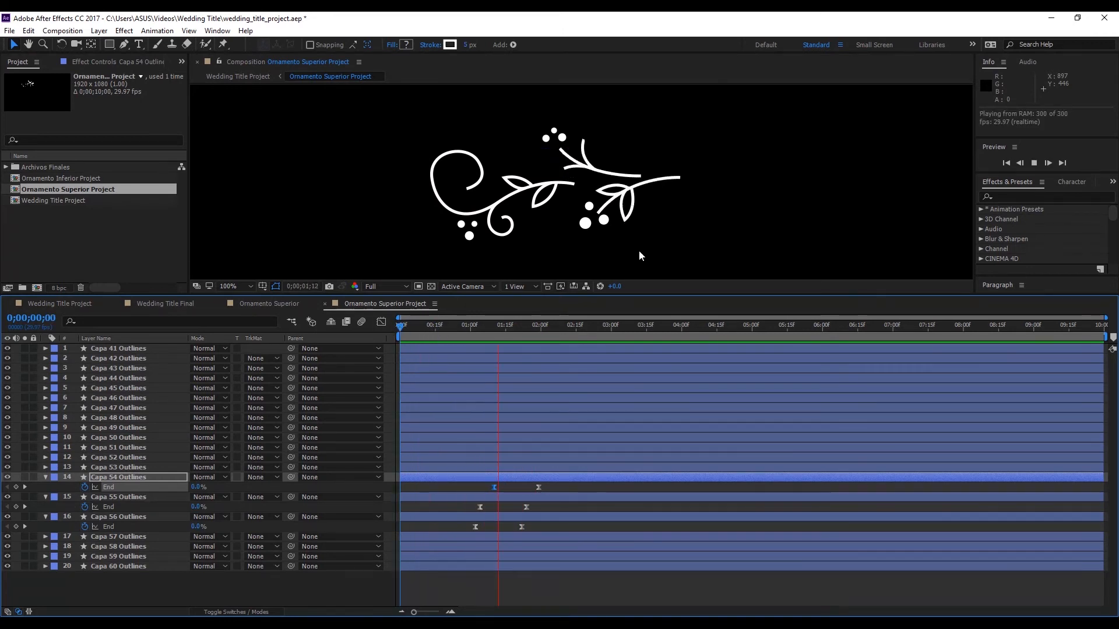
Paste the End keyframes into the large spiral stem layer, Capa 53 Outlines, at 0;00;01;05 and reveal them.
left_click_drag(456, 334, 509, 327)
key("period")
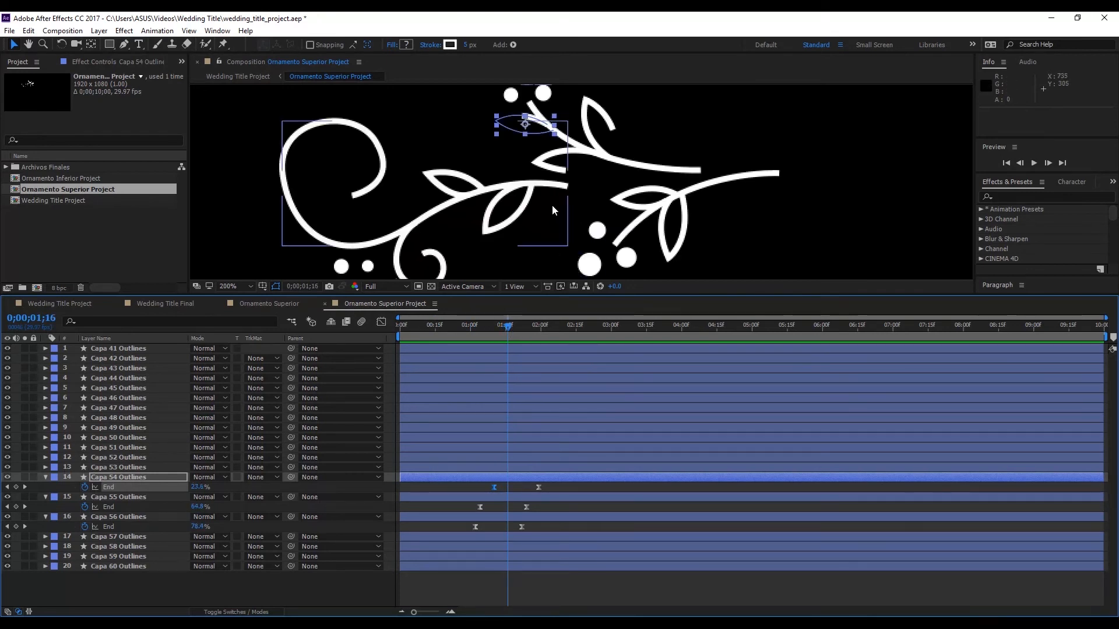
left_click(370, 129)
left_click_drag(486, 182, 512, 169)
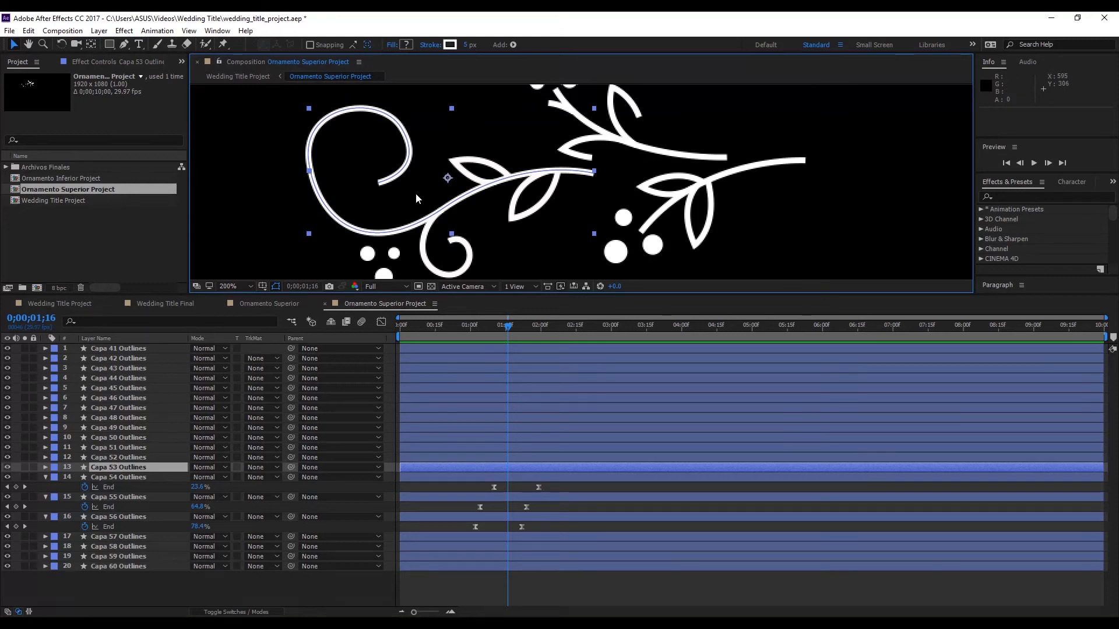
left_click_drag(421, 201, 452, 182)
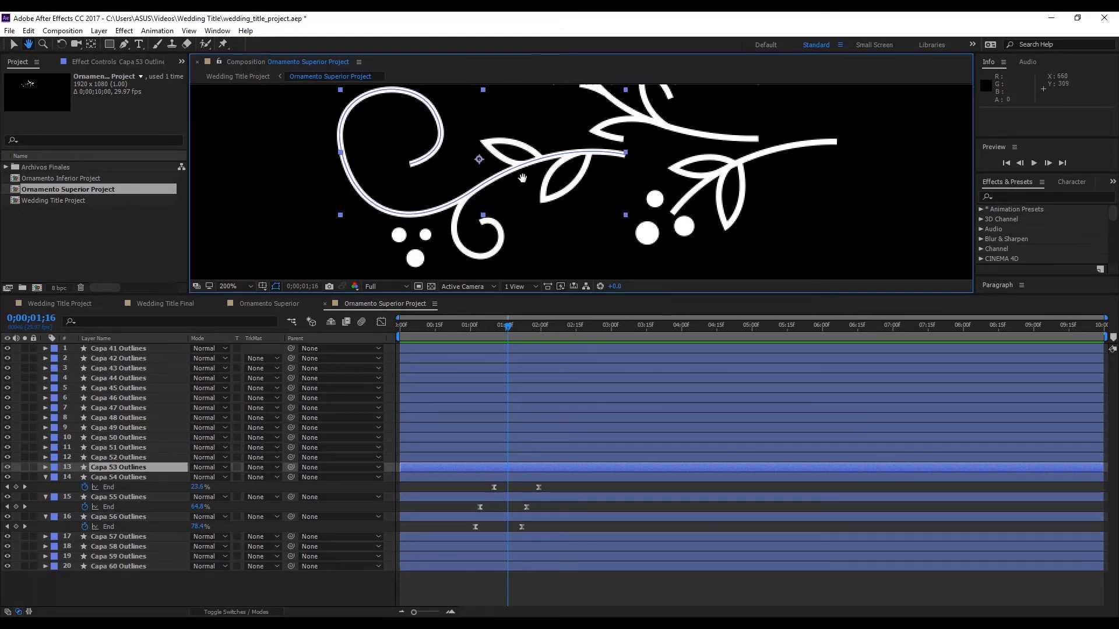
mouse_move(484, 331)
left_mouse_down()
mouse_move(433, 330)
mouse_move(485, 328)
left_mouse_up()
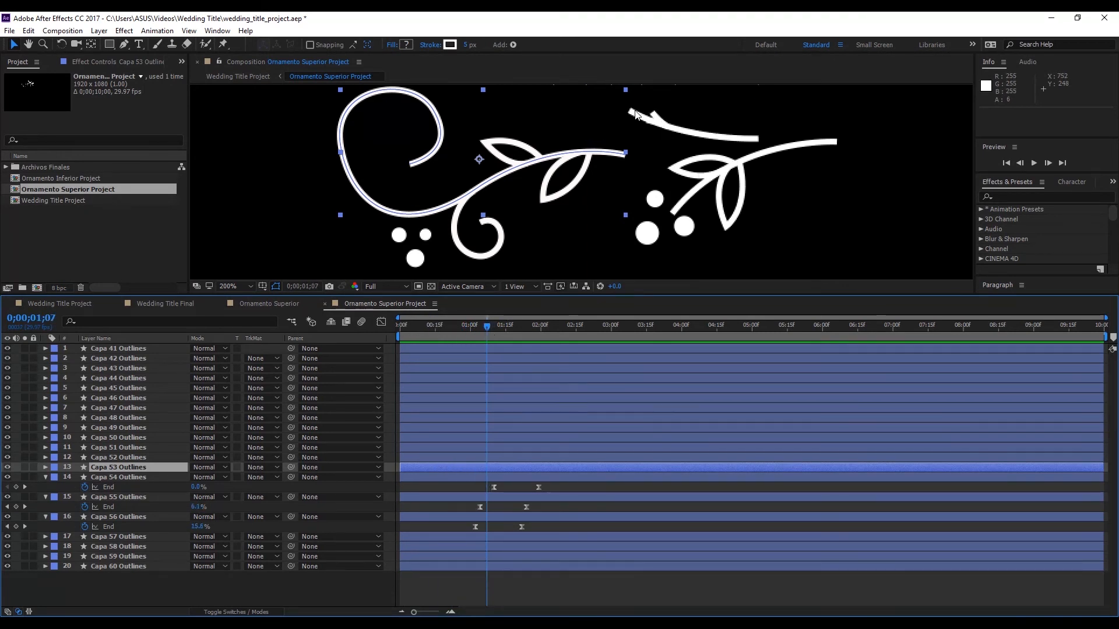
left_click(483, 329)
left_click(480, 330)
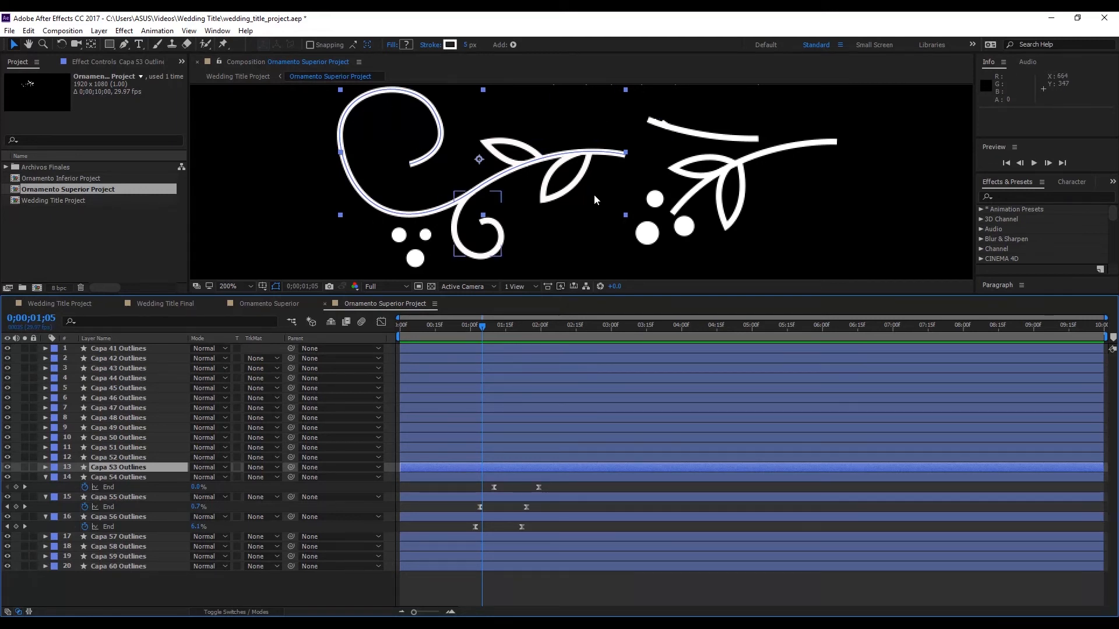
key("ctrl+v")
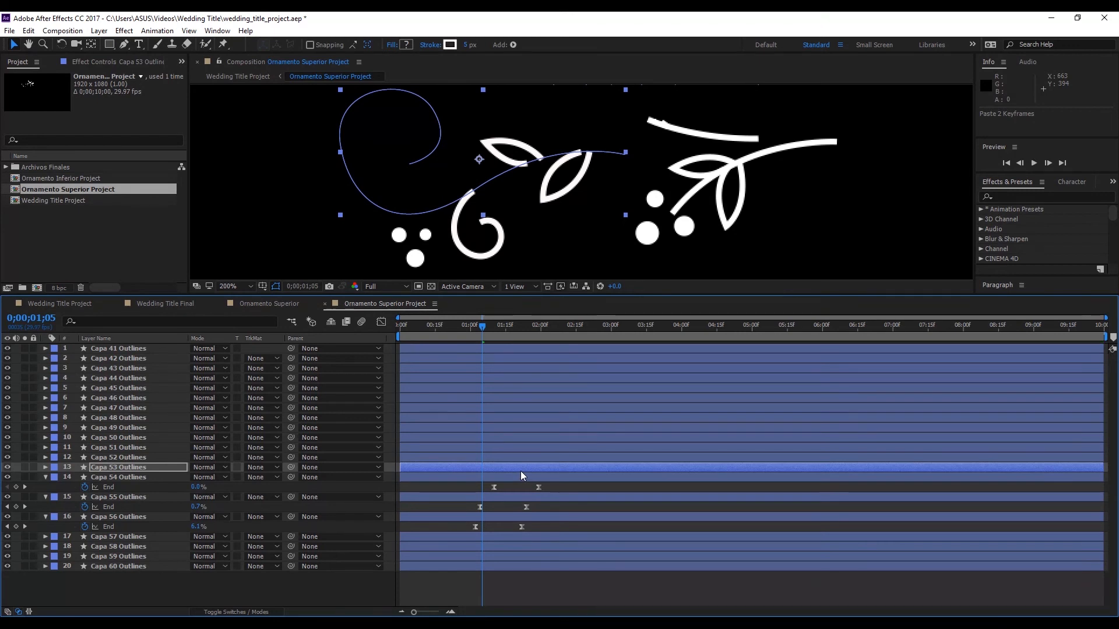
key("u")
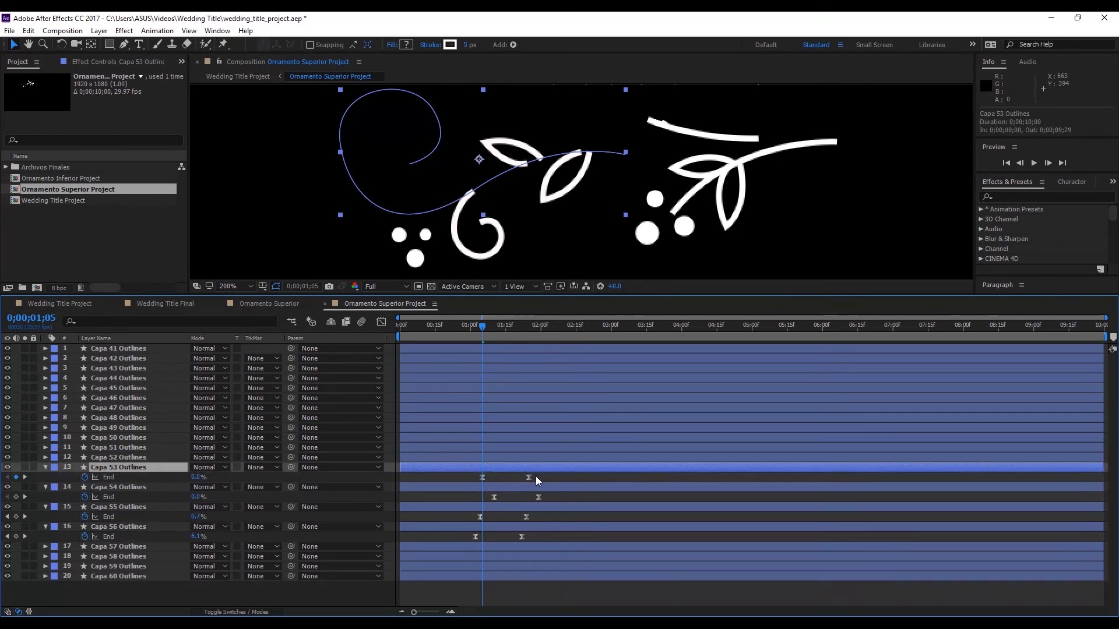
Extend the spiral stem's animation by moving the last End keyframe of Capa 53 Outlines to about 0;00;02;05, and preview from the start.
left_click(530, 477)
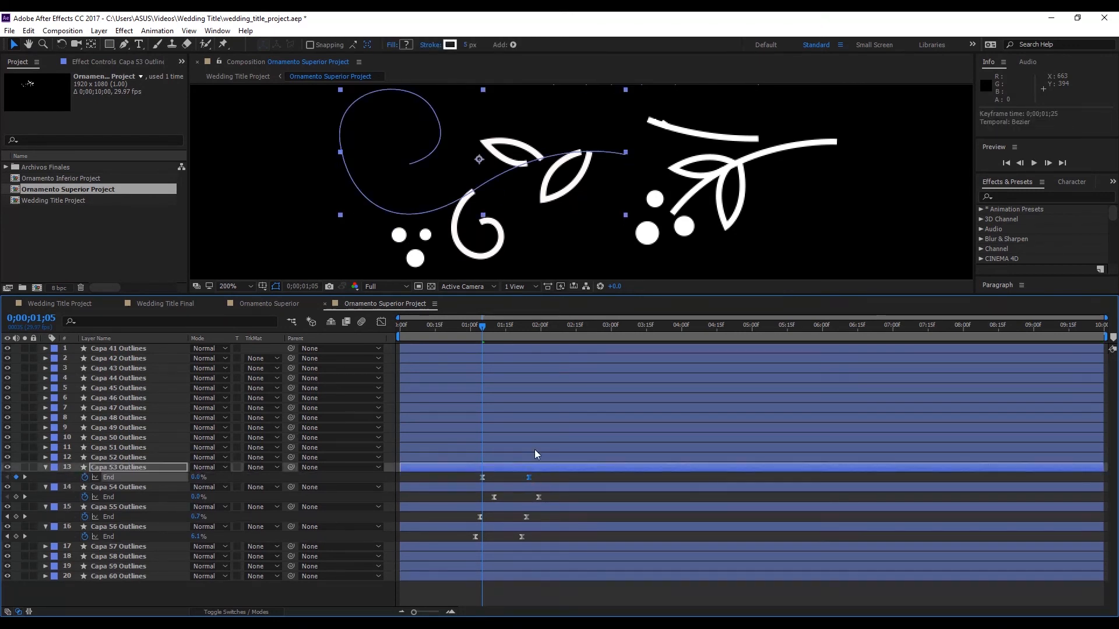
left_click(540, 332)
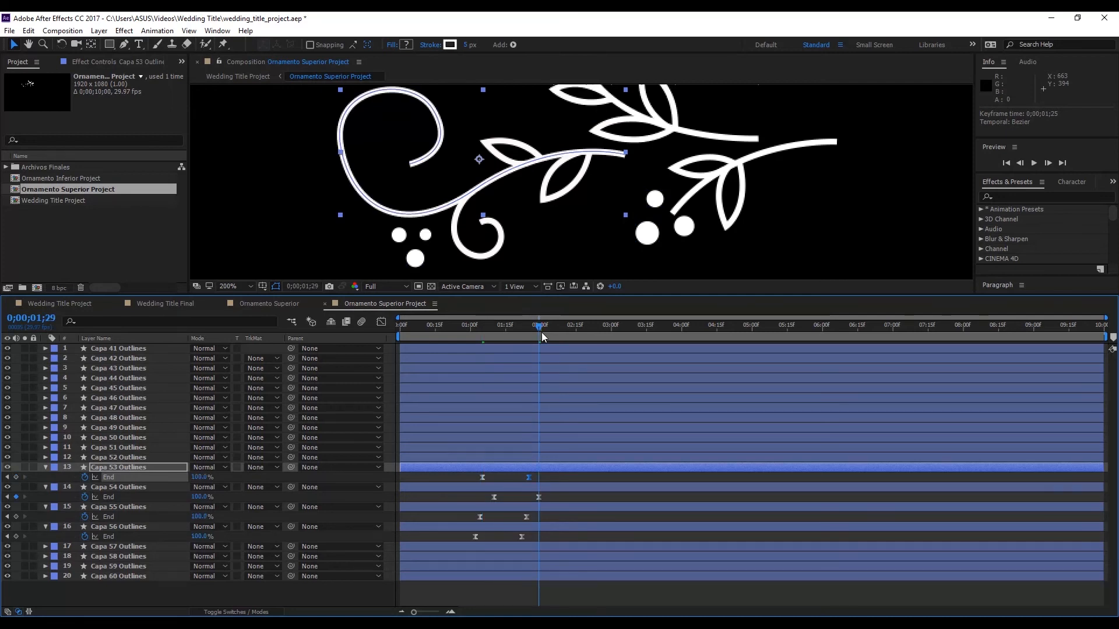
left_click_drag(541, 333, 554, 333)
left_click_drag(528, 478, 554, 477)
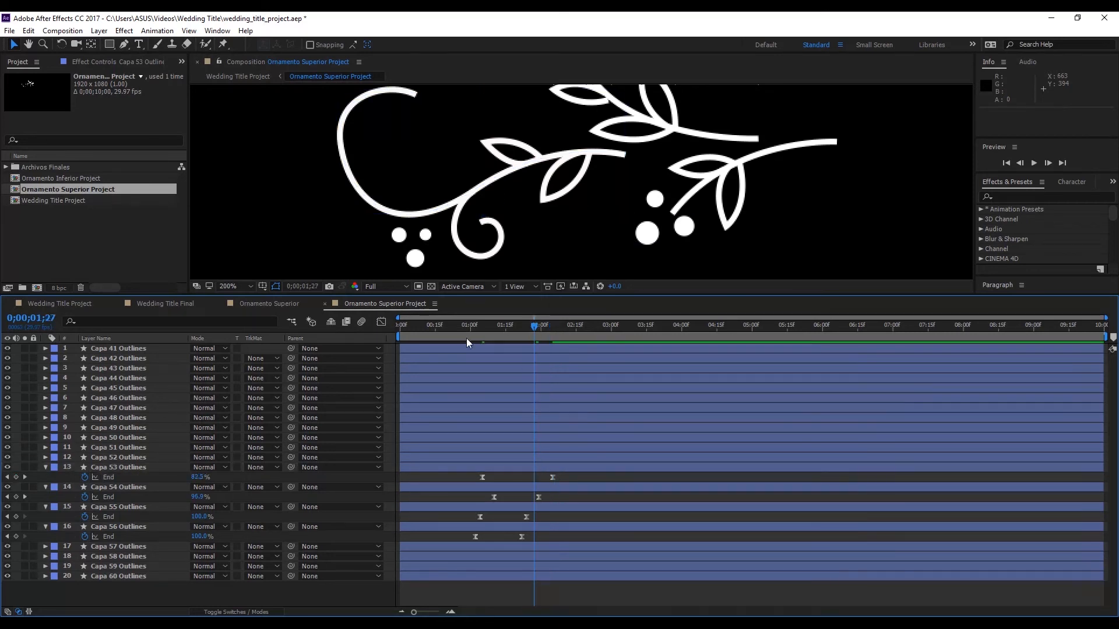
key("Home")
scroll(662, 187, "down", 2)
key("space")
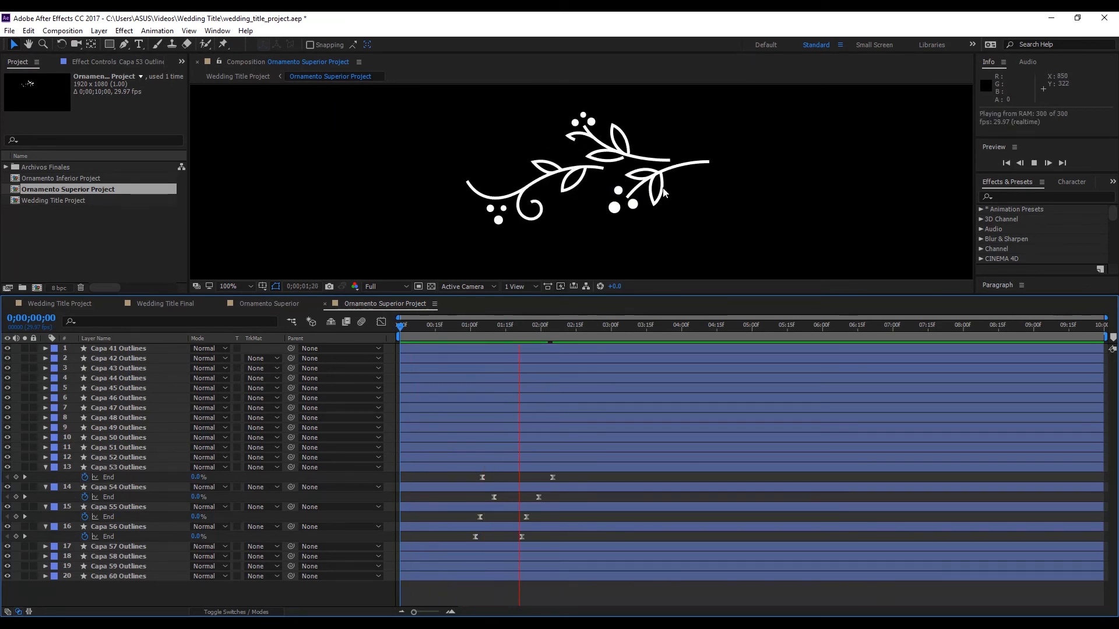
Preview the ornament from the start to check how the spiral stem draws on relative to the other stems and leaves.
left_click_drag(552, 329, 386, 338)
key("space")
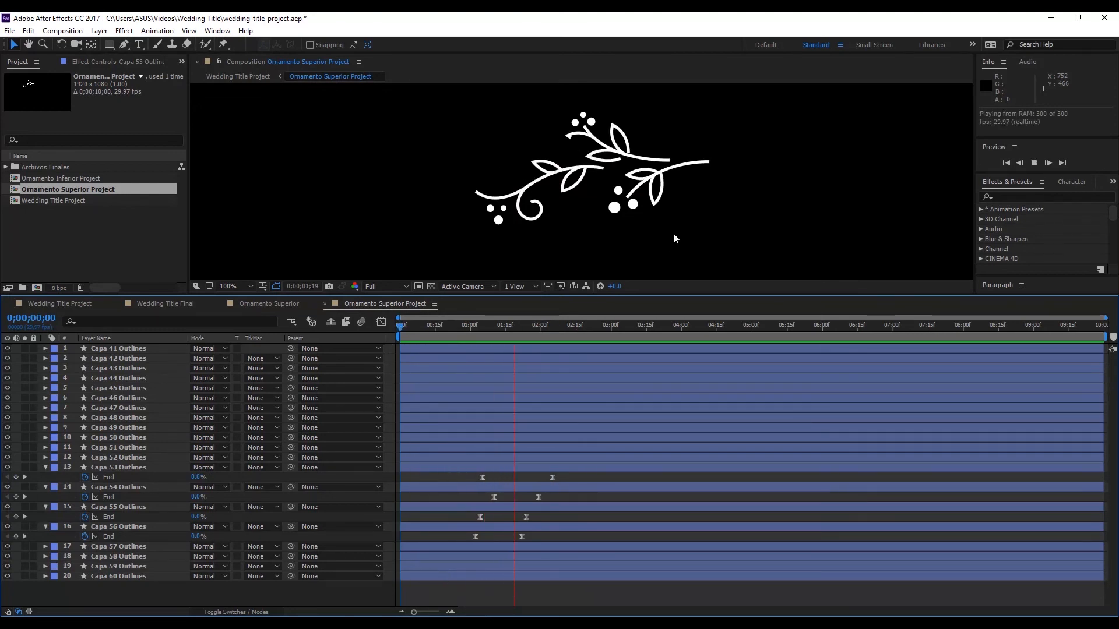
left_click_drag(553, 318, 359, 327)
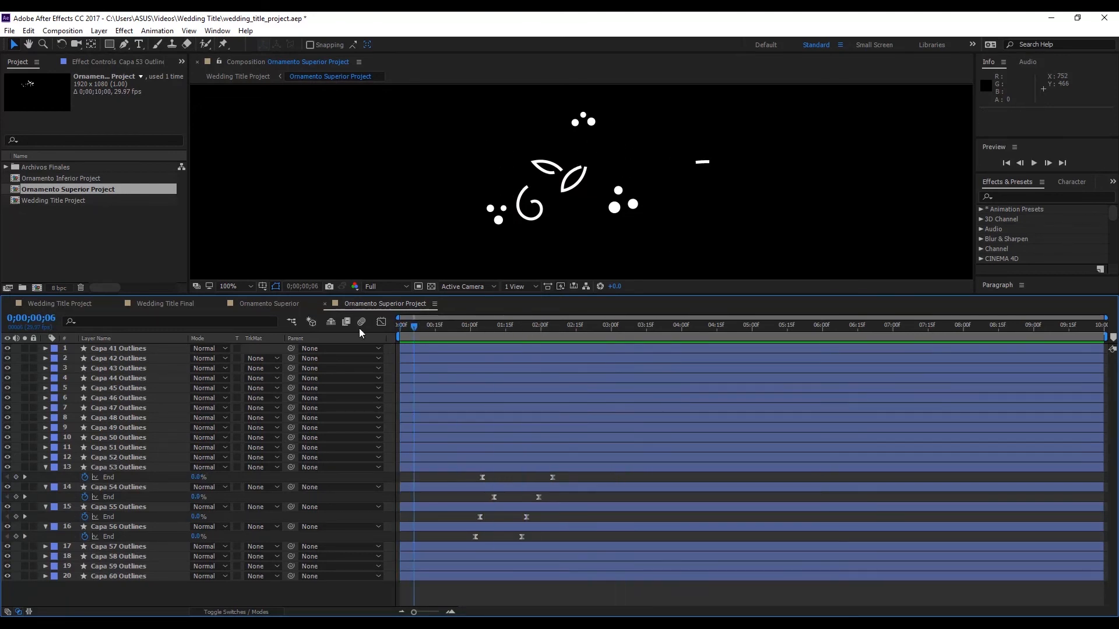
key("space")
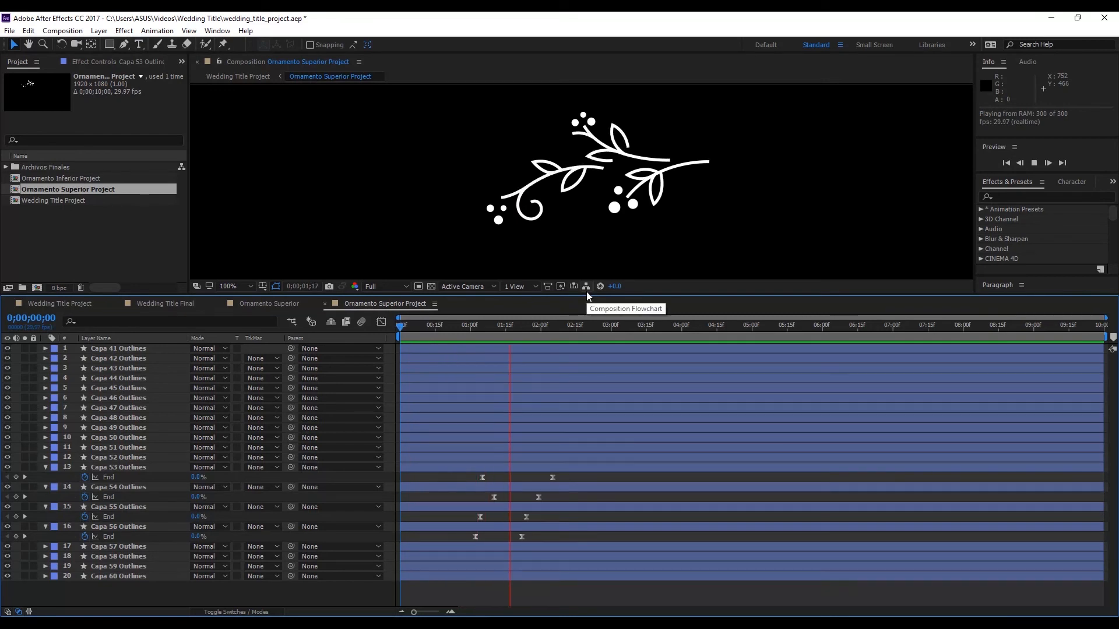
key("space")
Lengthen the large spiral stem's animation by moving the last End keyframe of Capa 53 Outlines to 0;00;02;10.
key("period")
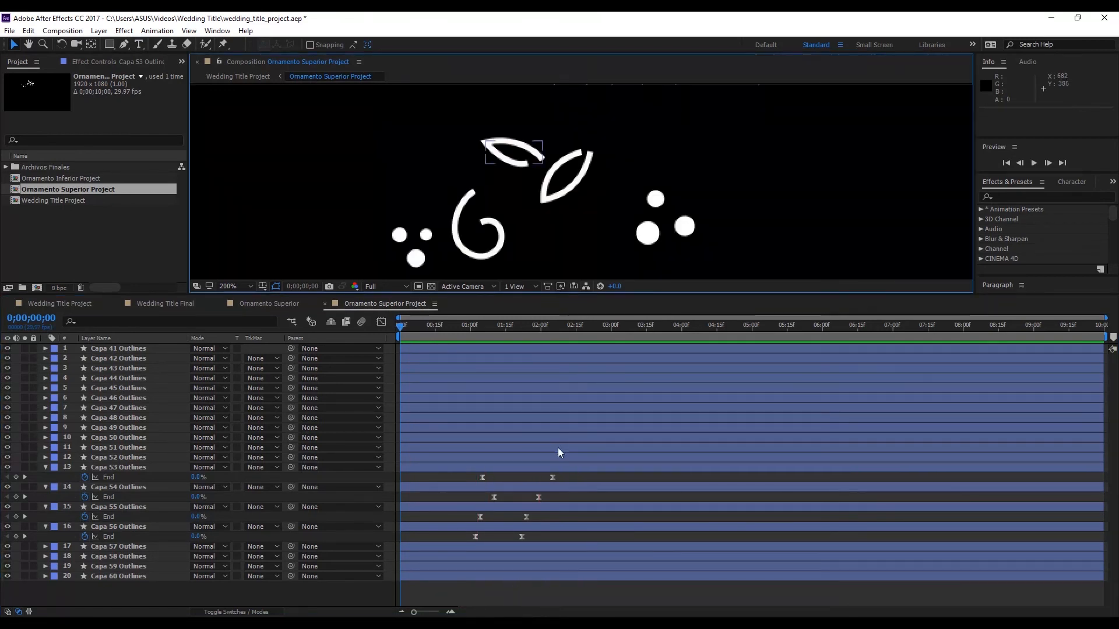
left_click_drag(554, 327, 564, 330)
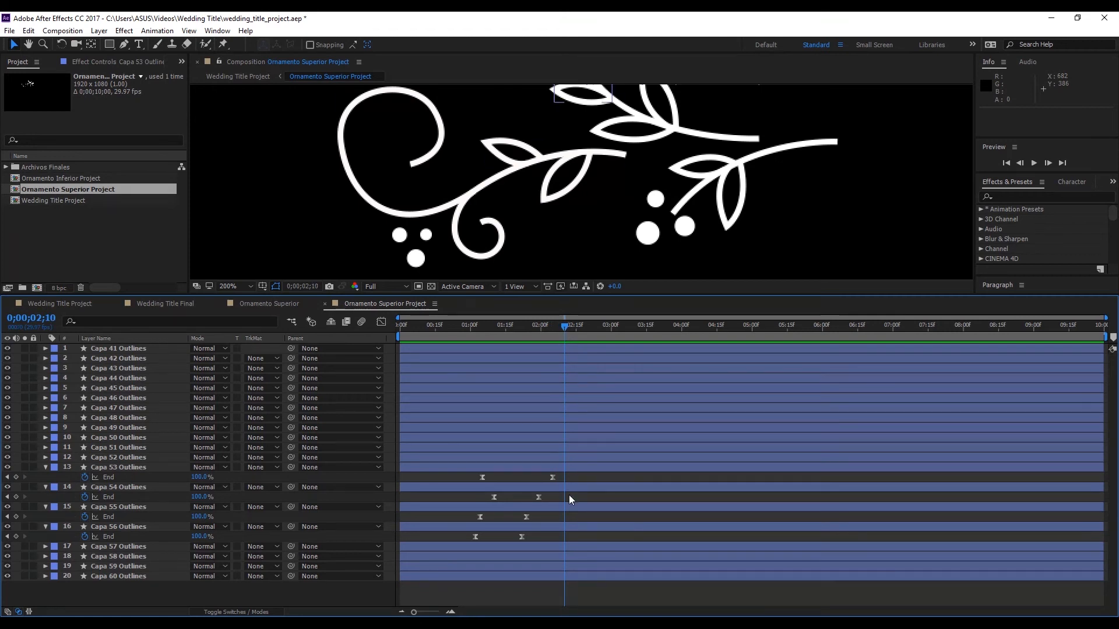
left_click_drag(554, 478, 561, 477)
left_click(473, 327)
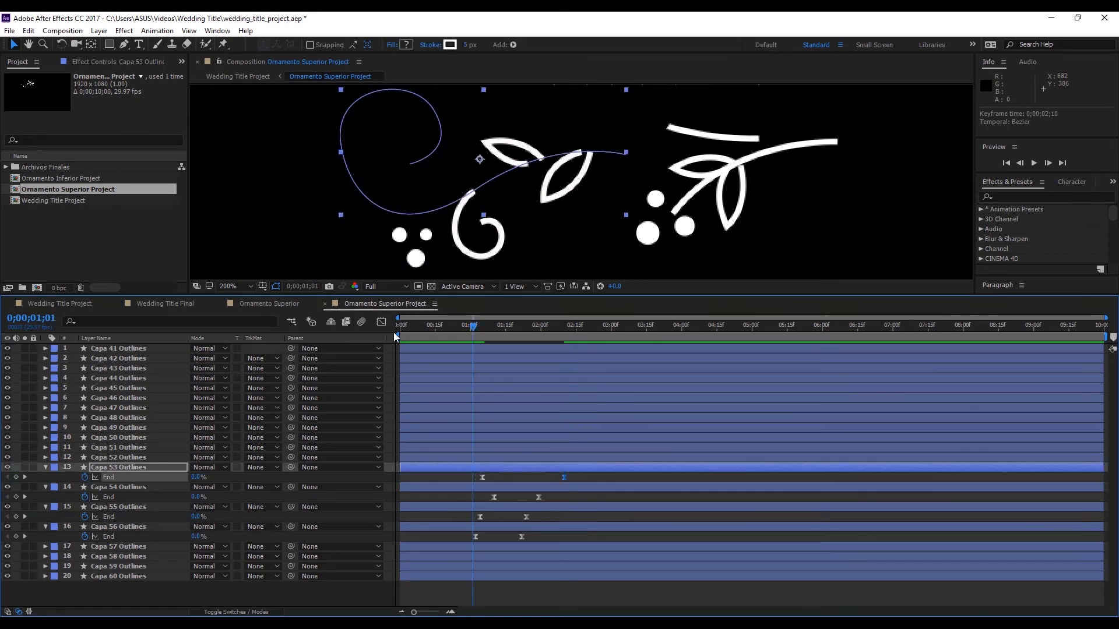
Preview the full ornament from the start to check the lengthened spiral stem animation.
left_click_drag(394, 332, 391, 334)
scroll(577, 219, "down", 1)
left_click(768, 182)
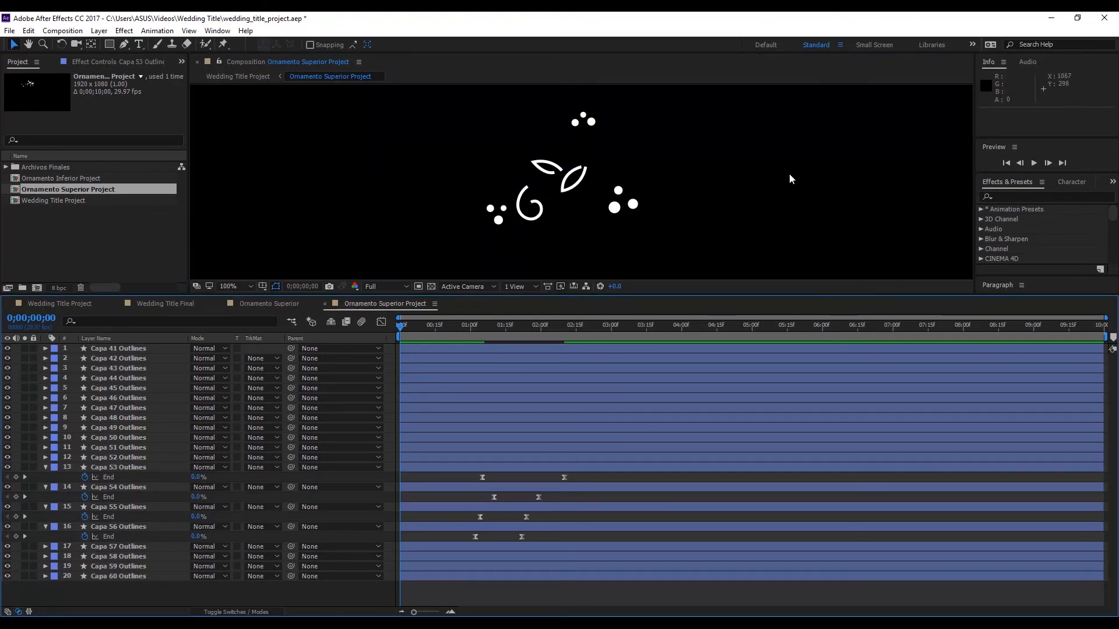
key("space")
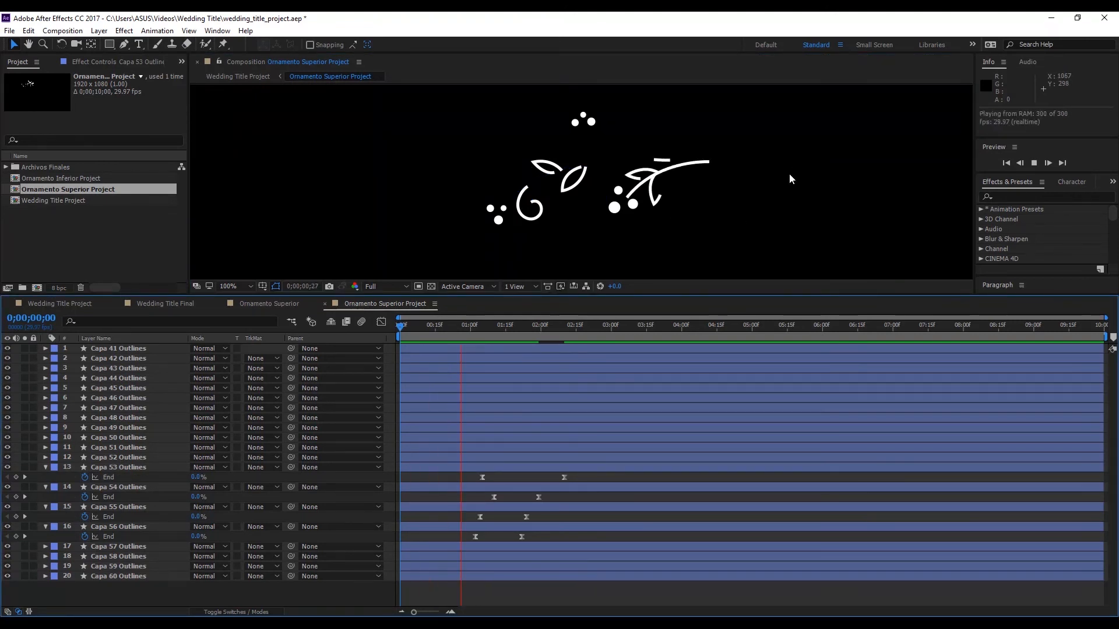
left_click_drag(469, 328, 397, 328)
key("space")
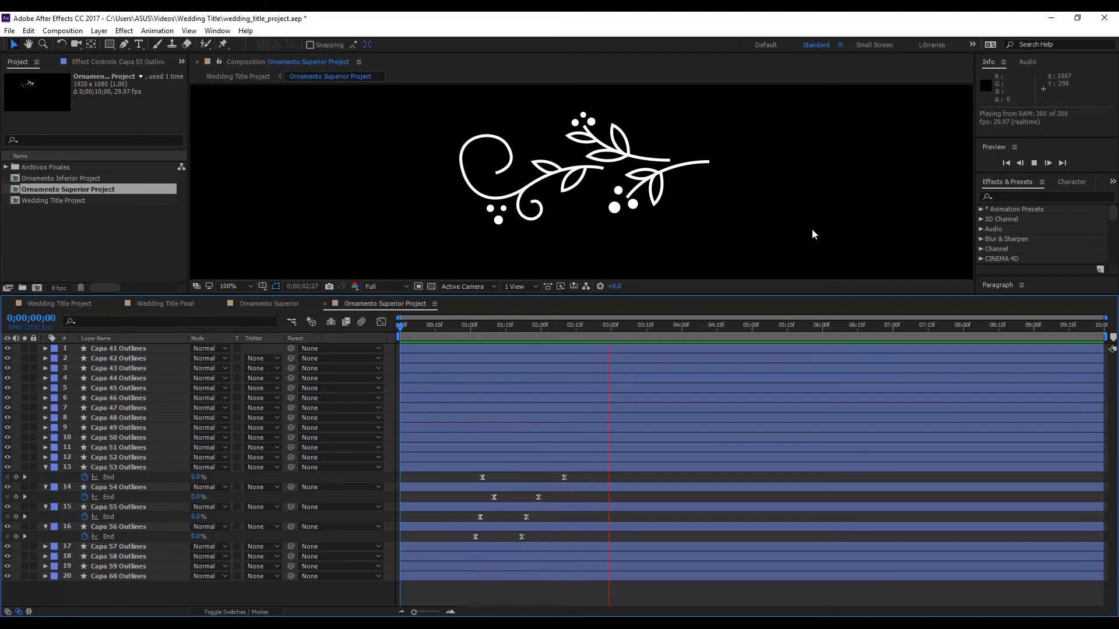
key("space")
Paste the End keyframes into the small spiral curl, Capa 50 Outlines, at 0;00;01;17 and reveal them.
mouse_move(495, 326)
left_mouse_down()
mouse_move(521, 330)
mouse_move(497, 328)
mouse_move(511, 329)
left_mouse_up()
scroll(538, 235, "up", 1)
left_click(464, 222)
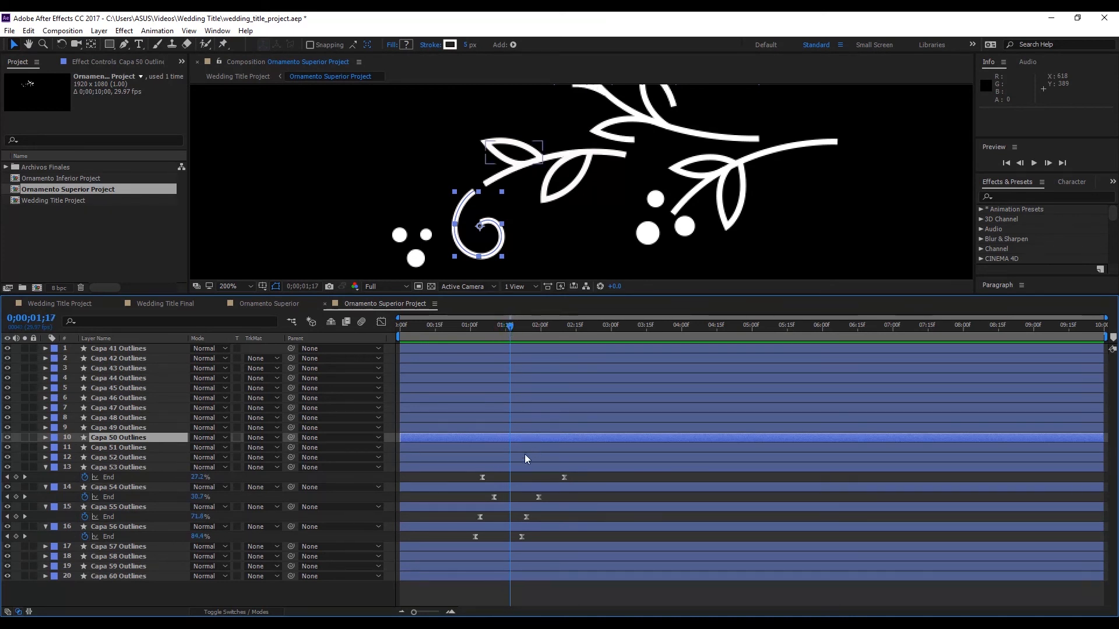
key("ctrl+v")
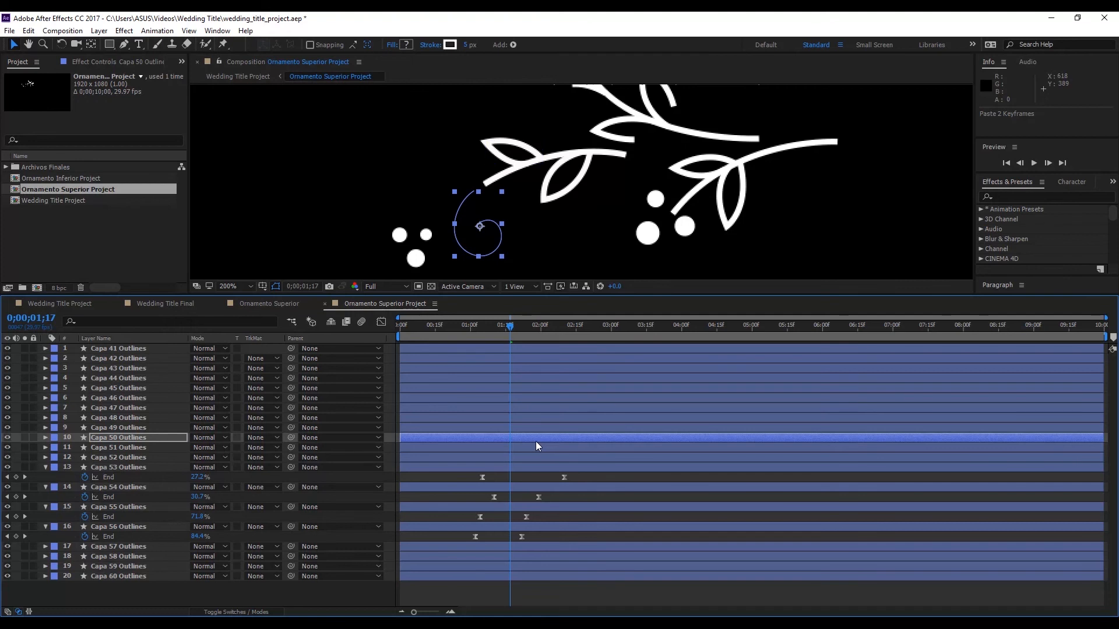
left_click(532, 437)
key("u")
Preview from the start and scrub back through the timeline to check when the small spiral curl draws on.
mouse_move(523, 330)
left_mouse_down()
mouse_move(552, 337)
mouse_move(408, 366)
left_mouse_up()
key("space")
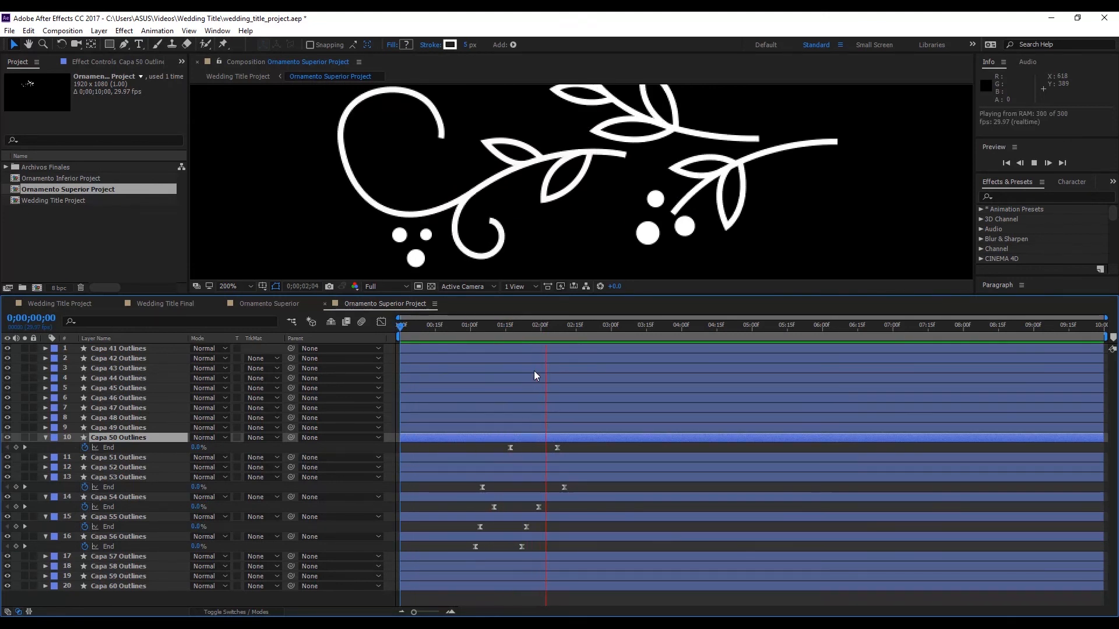
left_click(506, 327)
left_click_drag(486, 327, 461, 326)
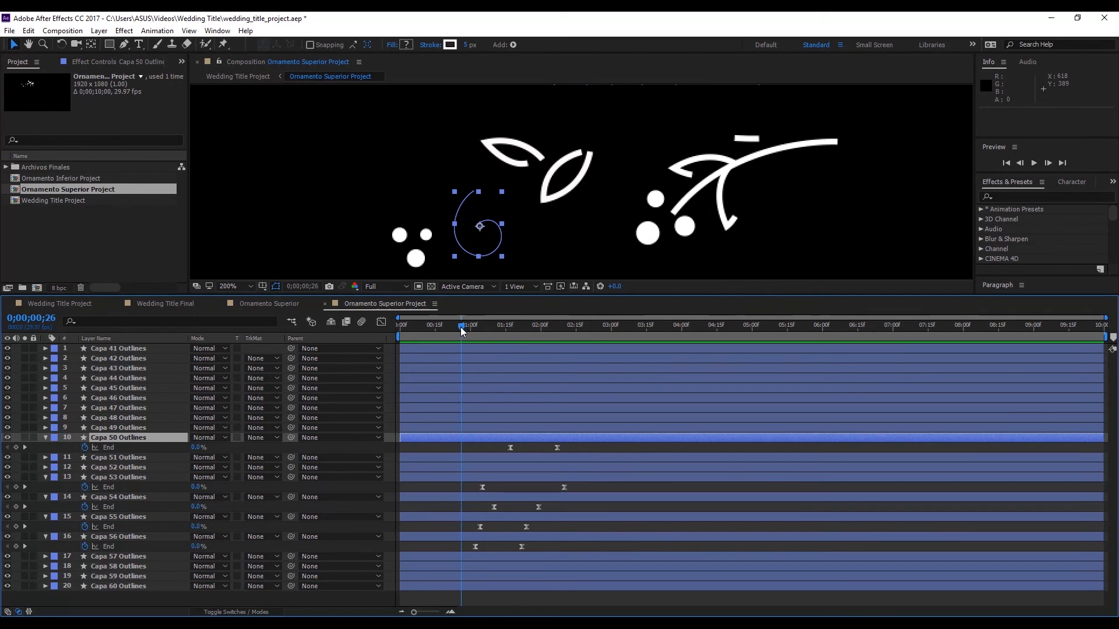
Copy both End keyframes of Capa 55 Outlines into the spiral stem's lower leaf, Capa 52 Outlines, at 0;00;01;10, and reveal them.
left_click_drag(464, 527, 550, 526)
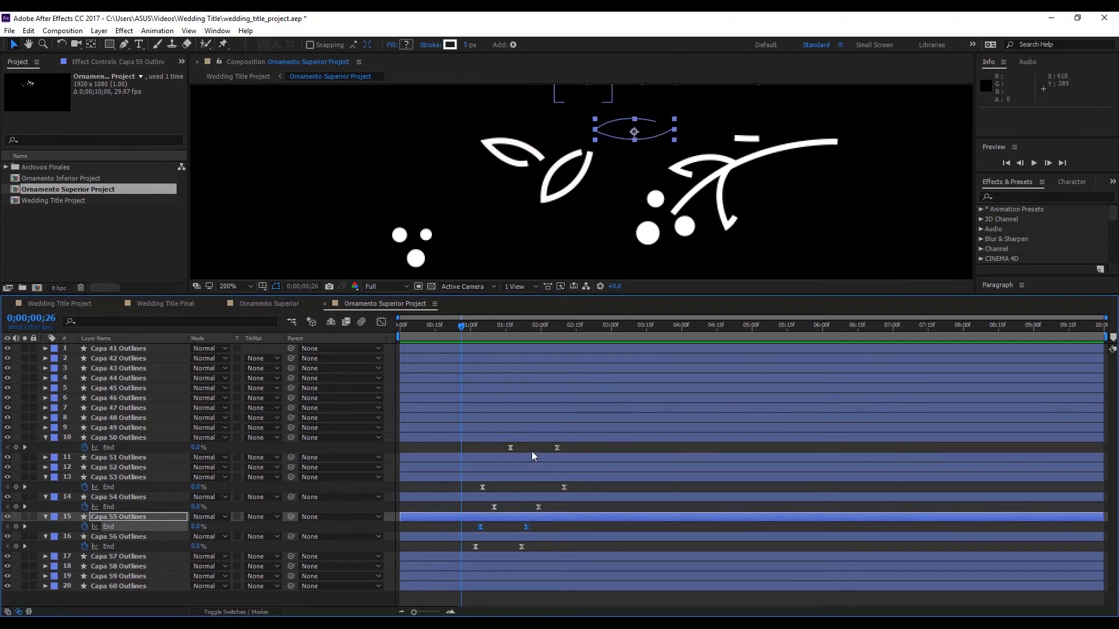
key("ctrl+c")
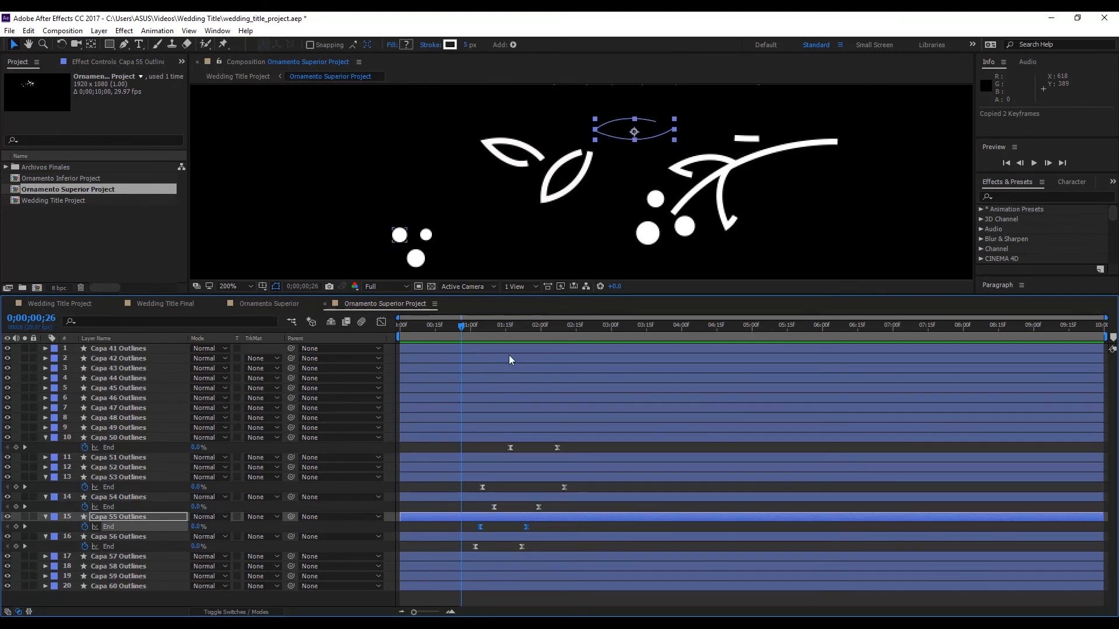
left_click_drag(463, 332, 498, 333)
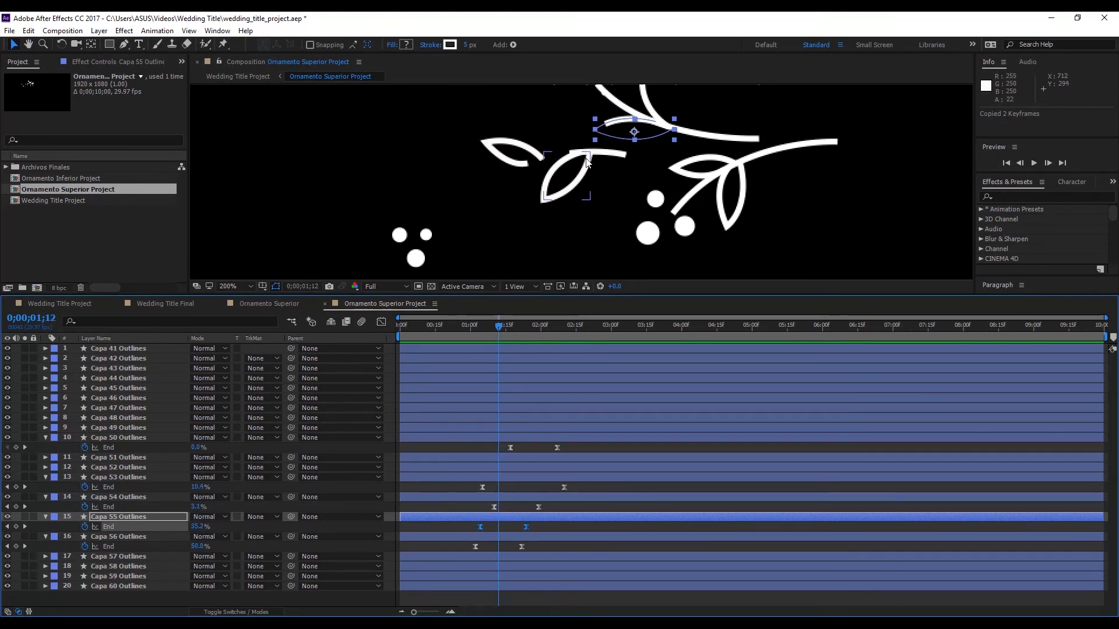
scroll(587, 173, "up", 2)
key("v")
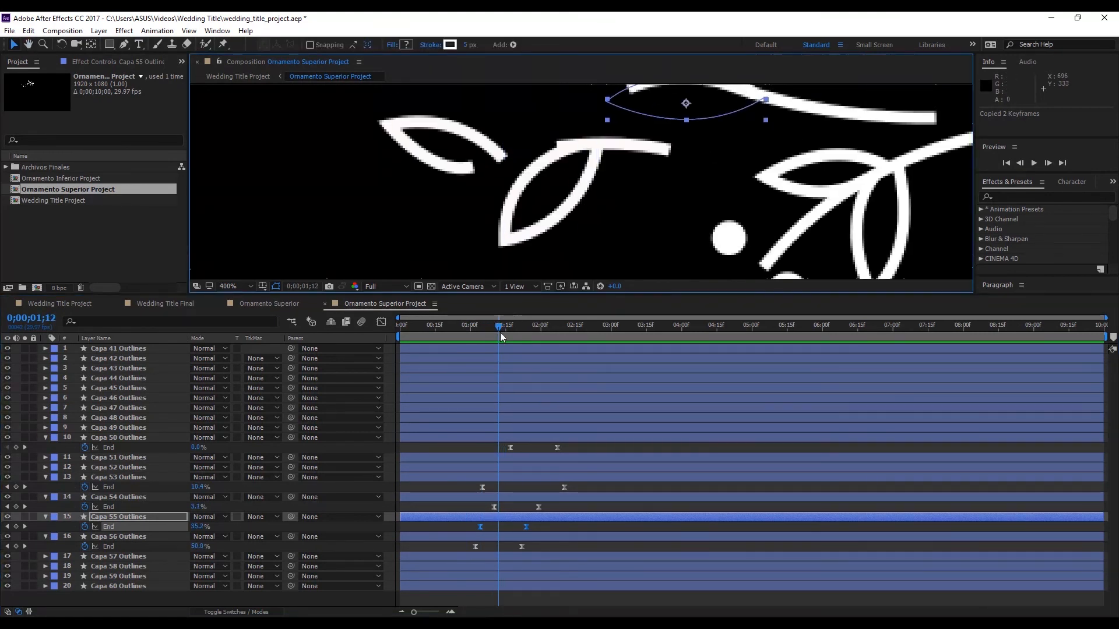
left_click_drag(499, 327, 495, 327)
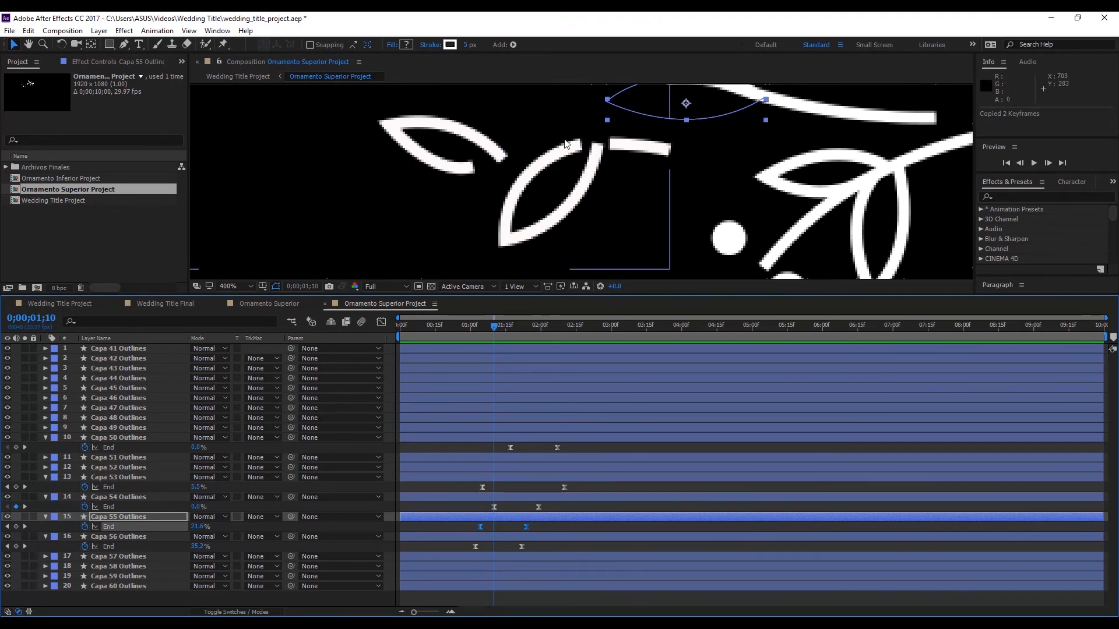
left_click(563, 158)
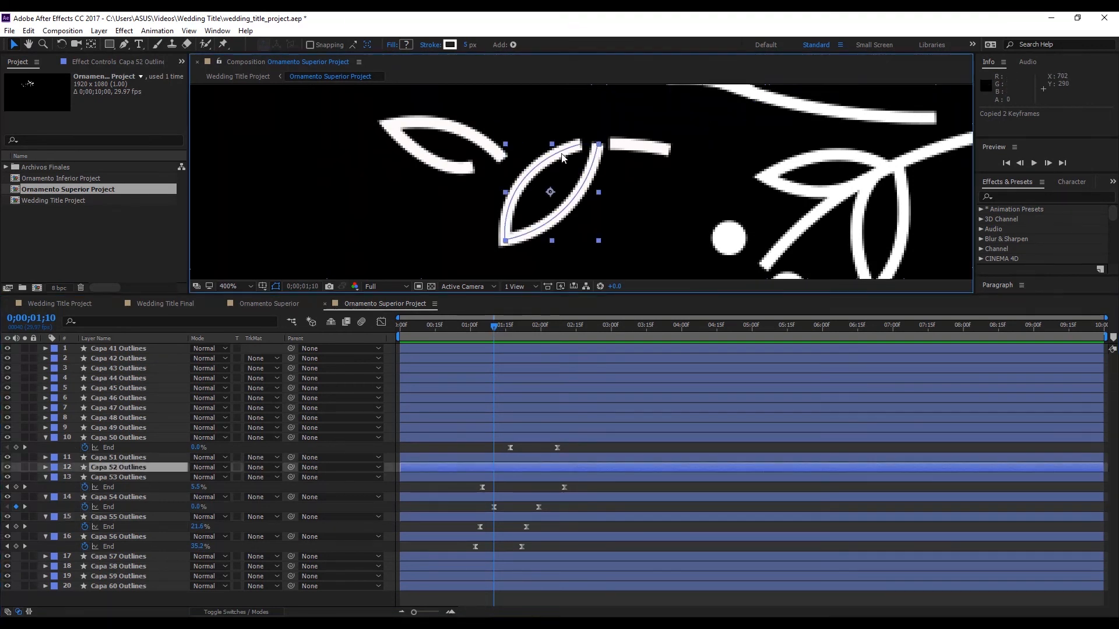
key("ctrl+v")
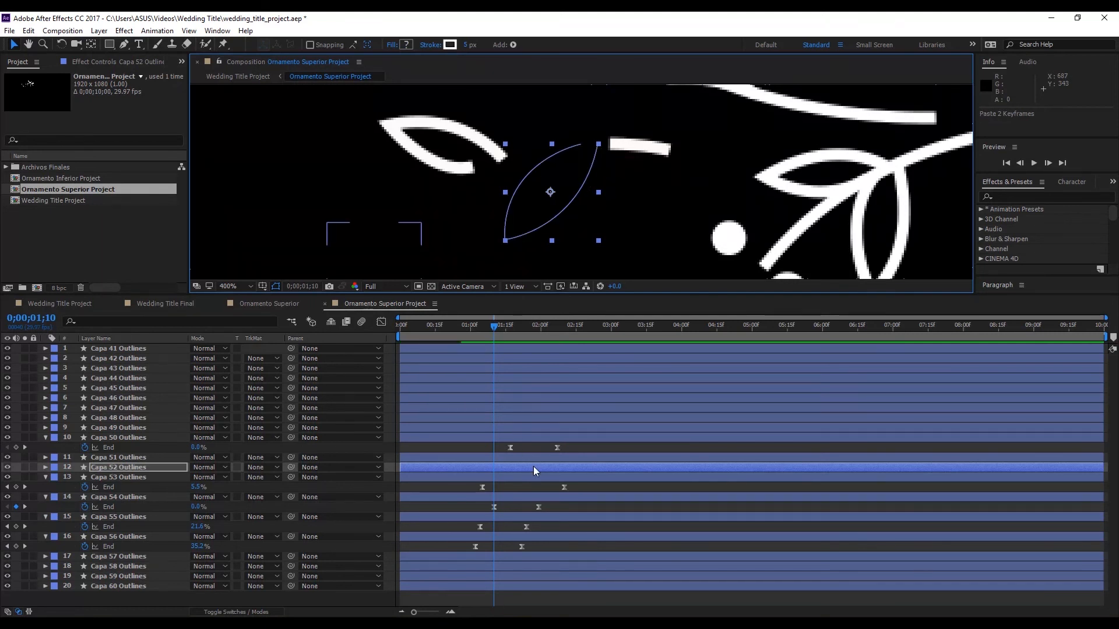
key("u")
Move the first End keyframe of Capa 52 Outlines to 0;00;01;11, where the stem reaches the lower leaf.
left_click_drag(477, 332, 497, 338)
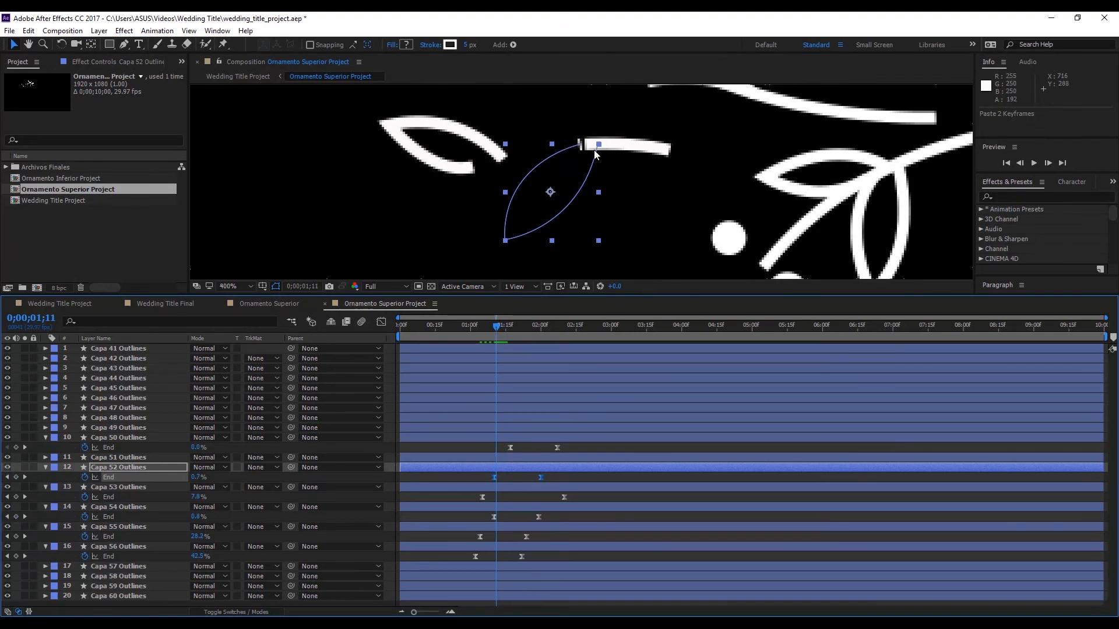
scroll(594, 150, "up", 1)
left_click_drag(632, 192, 613, 246)
left_click(504, 478)
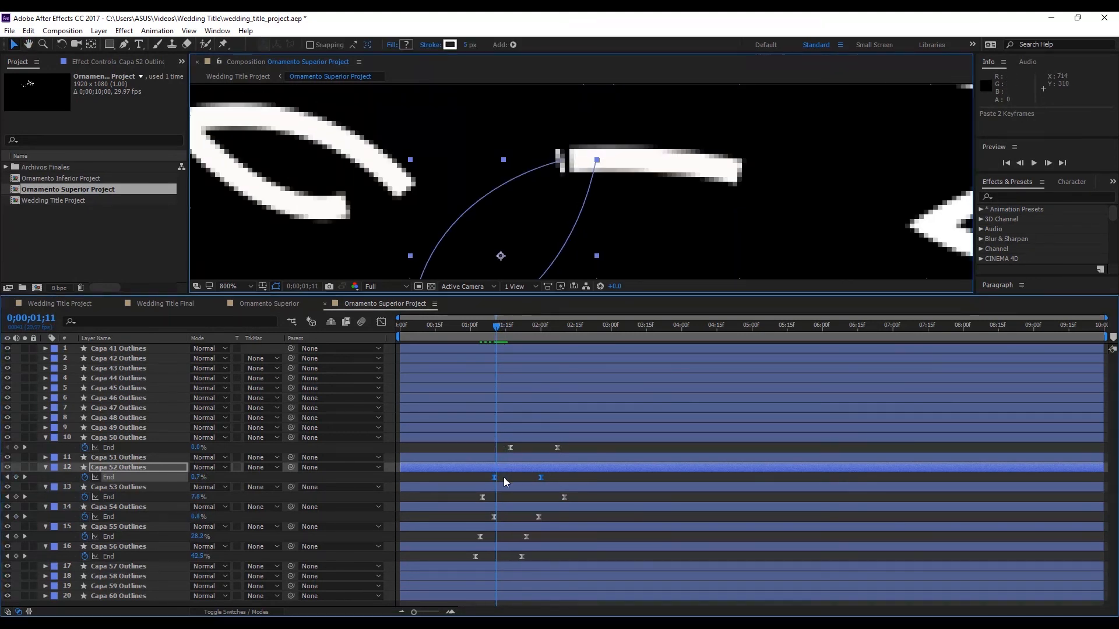
left_click_drag(492, 477, 495, 477)
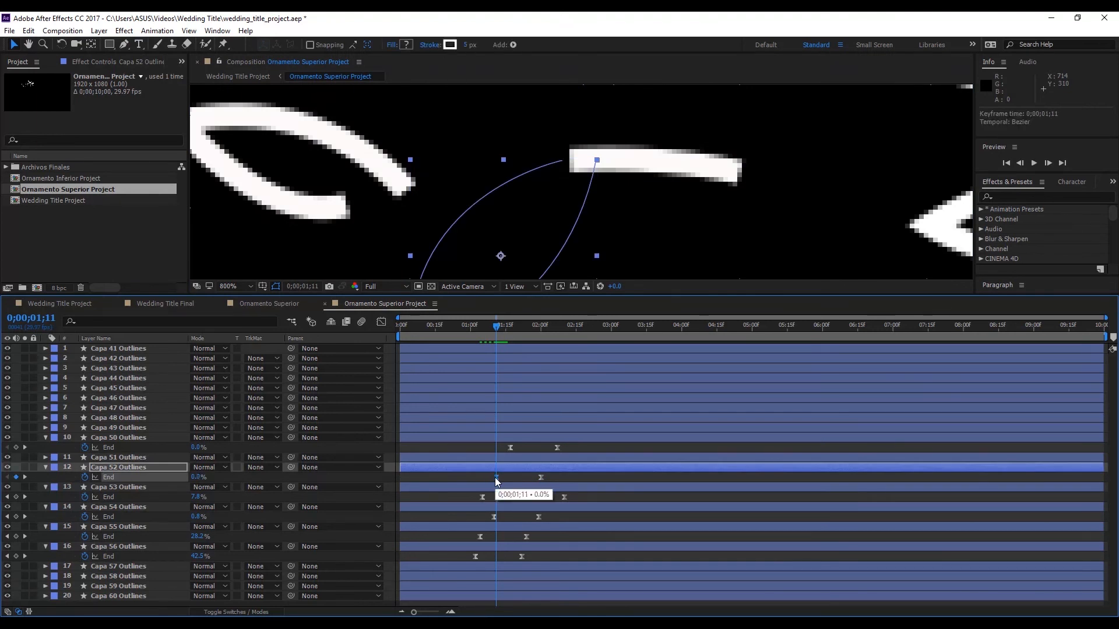
Paste the End keyframes into the spiral stem's upper leaf, Capa 51 Outlines, at 0;00;01;13 and reveal them.
scroll(580, 207, "down", 1)
mouse_move(497, 328)
left_mouse_down()
mouse_move(522, 330)
mouse_move(495, 336)
mouse_move(505, 334)
left_mouse_up()
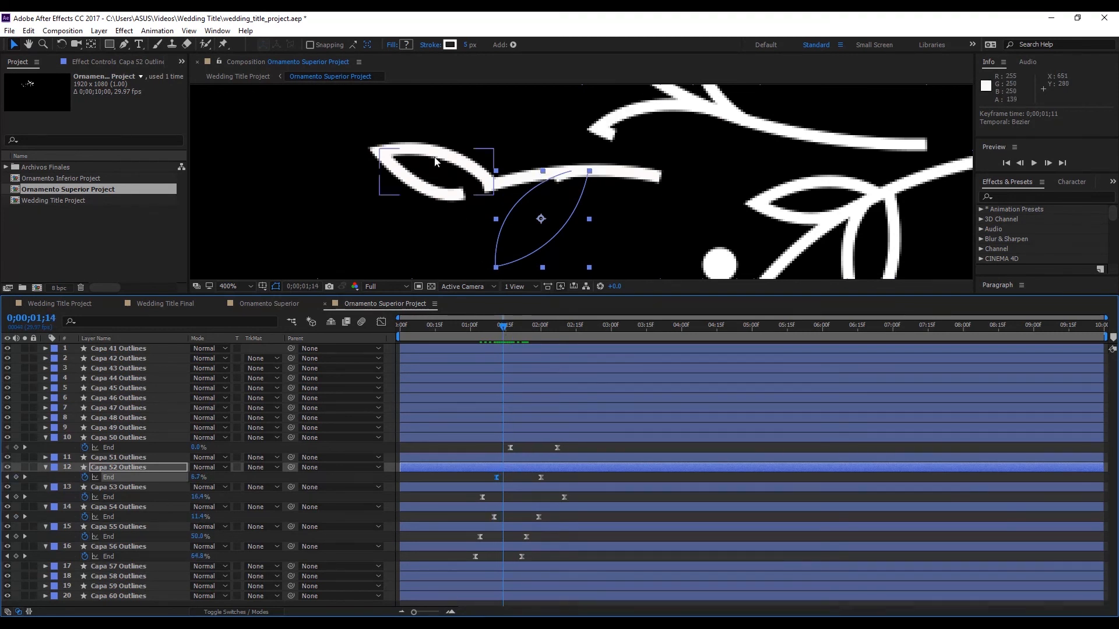
left_click(436, 161)
left_click(504, 326)
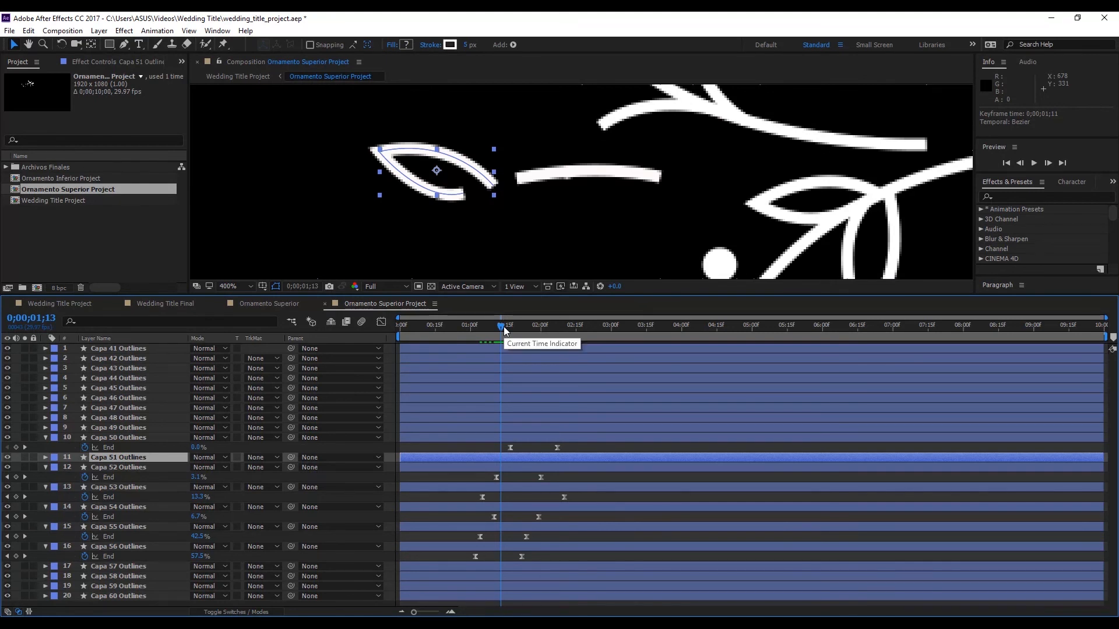
key("ctrl+v")
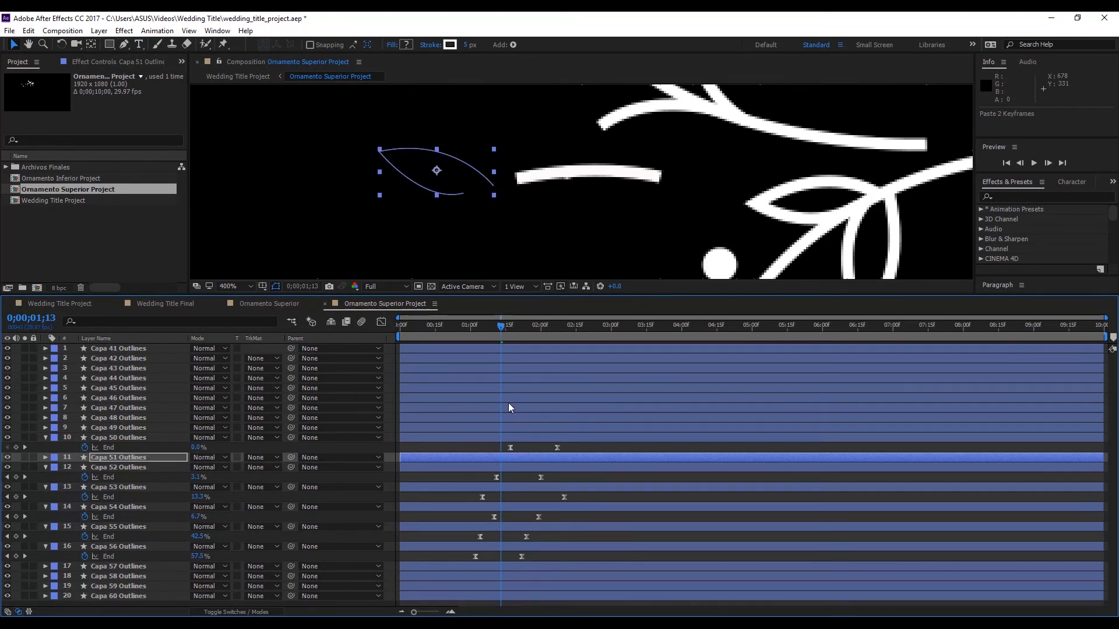
key("u")
left_click_drag(502, 331, 502, 331)
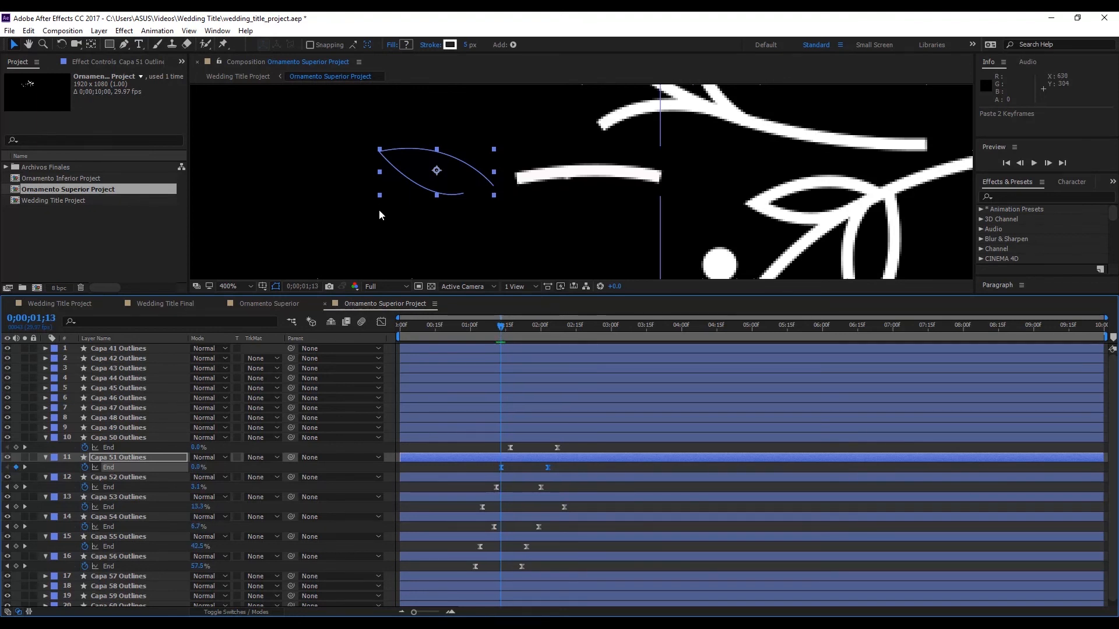
Scrub from 0;00;01;13 to 0;00;01;20 to inspect the leaves and curl, and preview the whole ornament from the start.
left_click(379, 209)
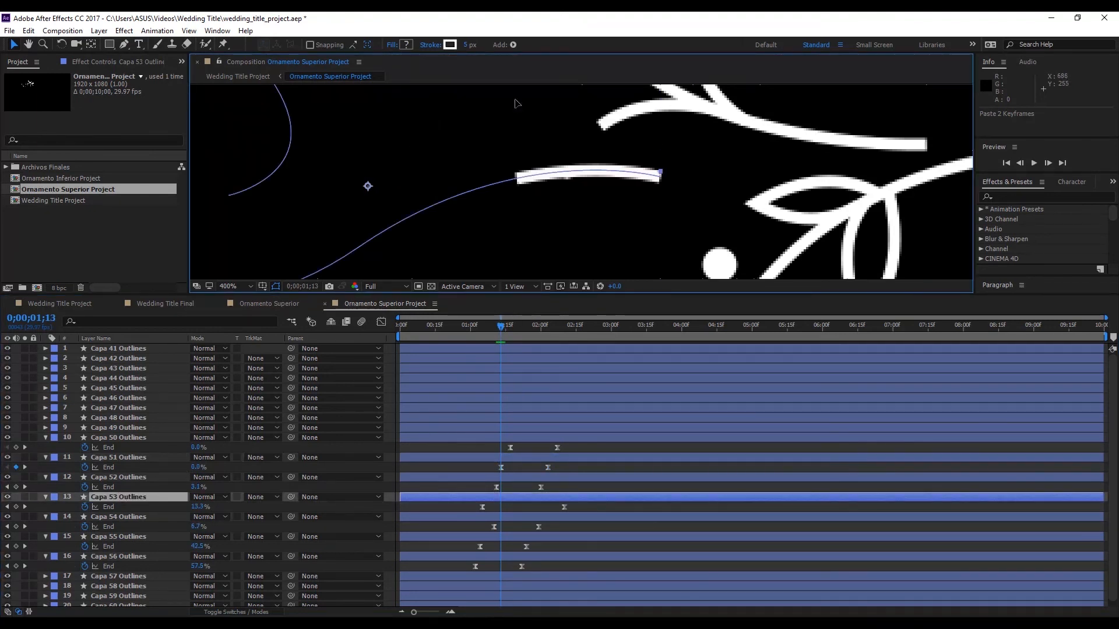
scroll(518, 107, "down", 2)
left_click(260, 127)
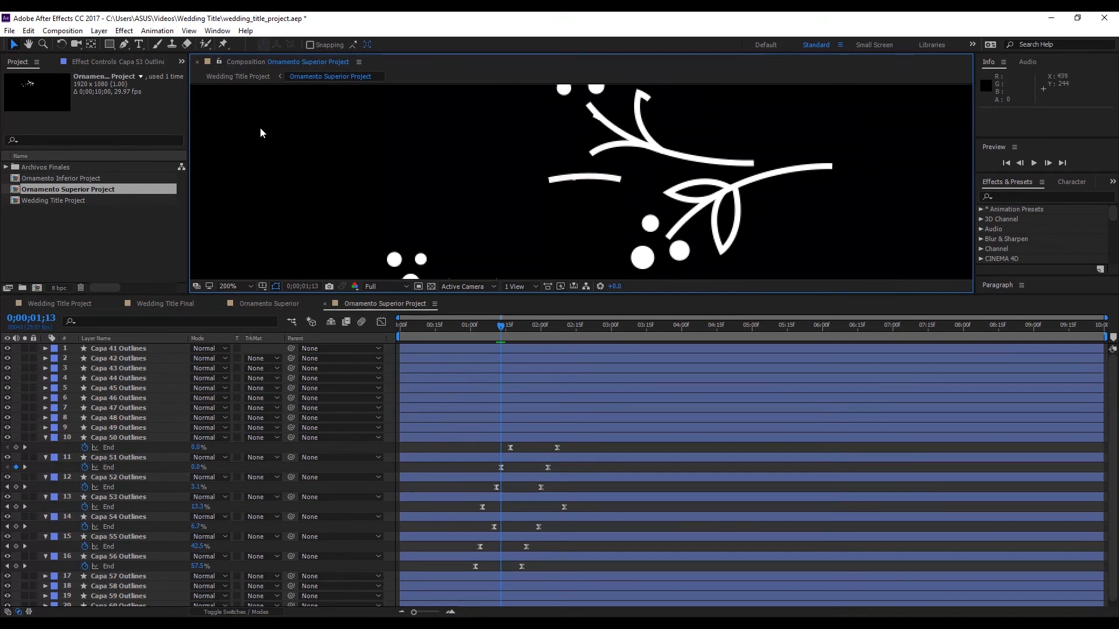
scroll(579, 180, "up", 2)
left_click(505, 331)
left_click_drag(504, 331, 517, 331)
scroll(565, 192, "down", 6)
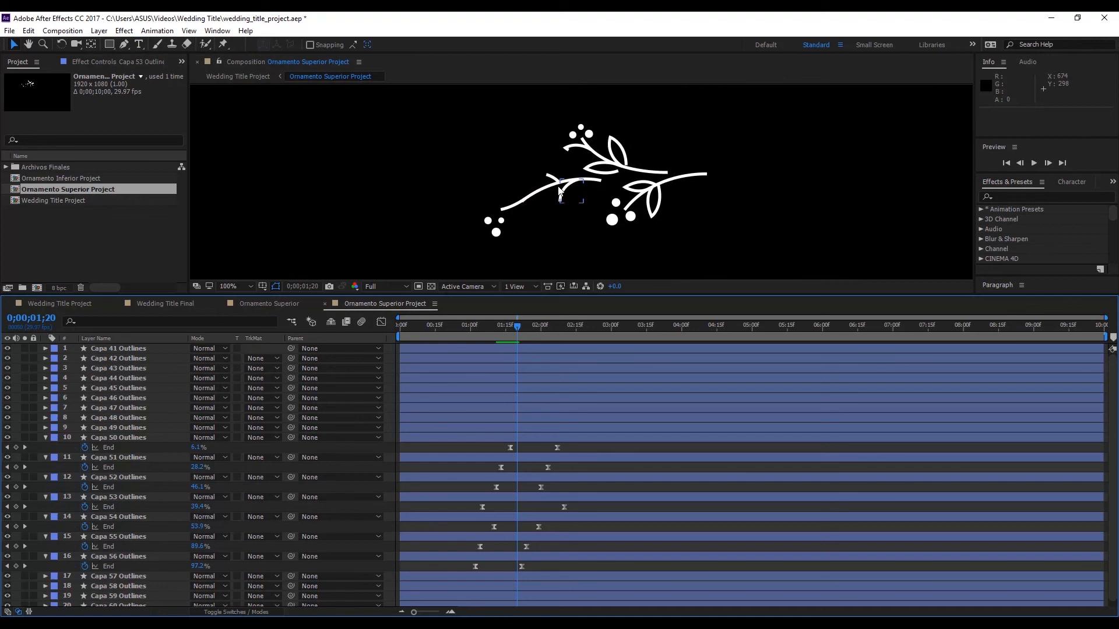
scroll(565, 192, "up", 2)
left_click_drag(440, 325, 359, 329)
key("space")
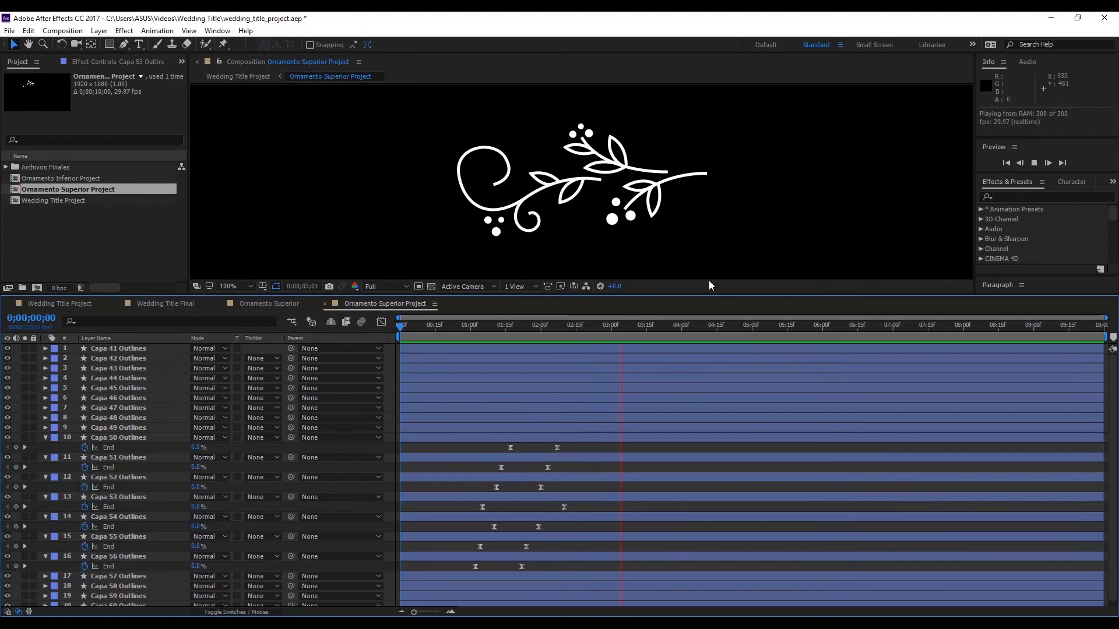
key("space")
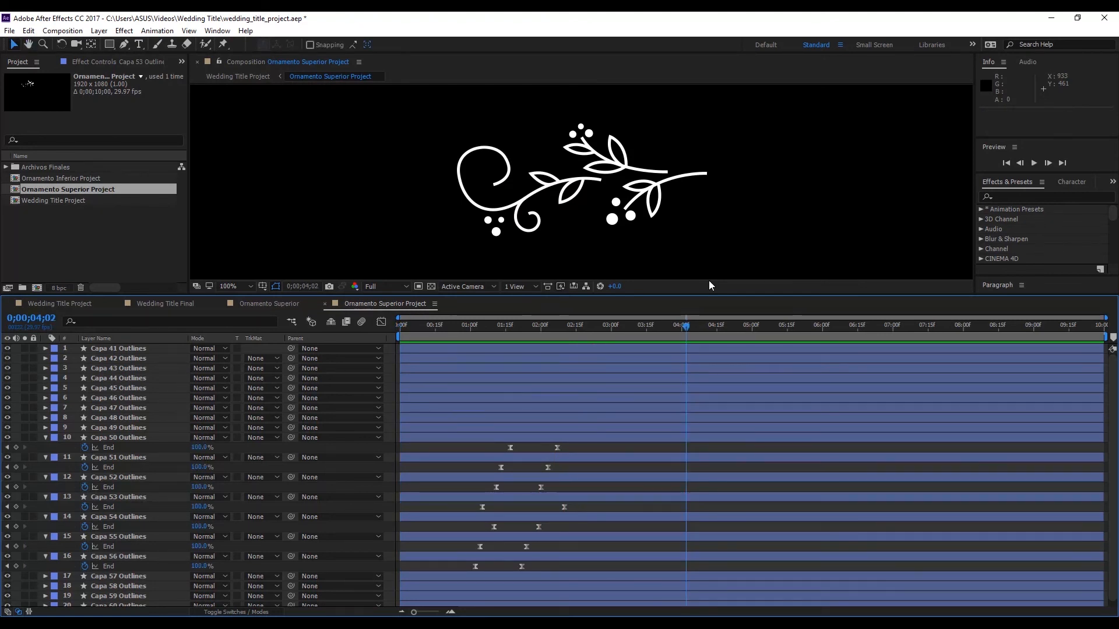